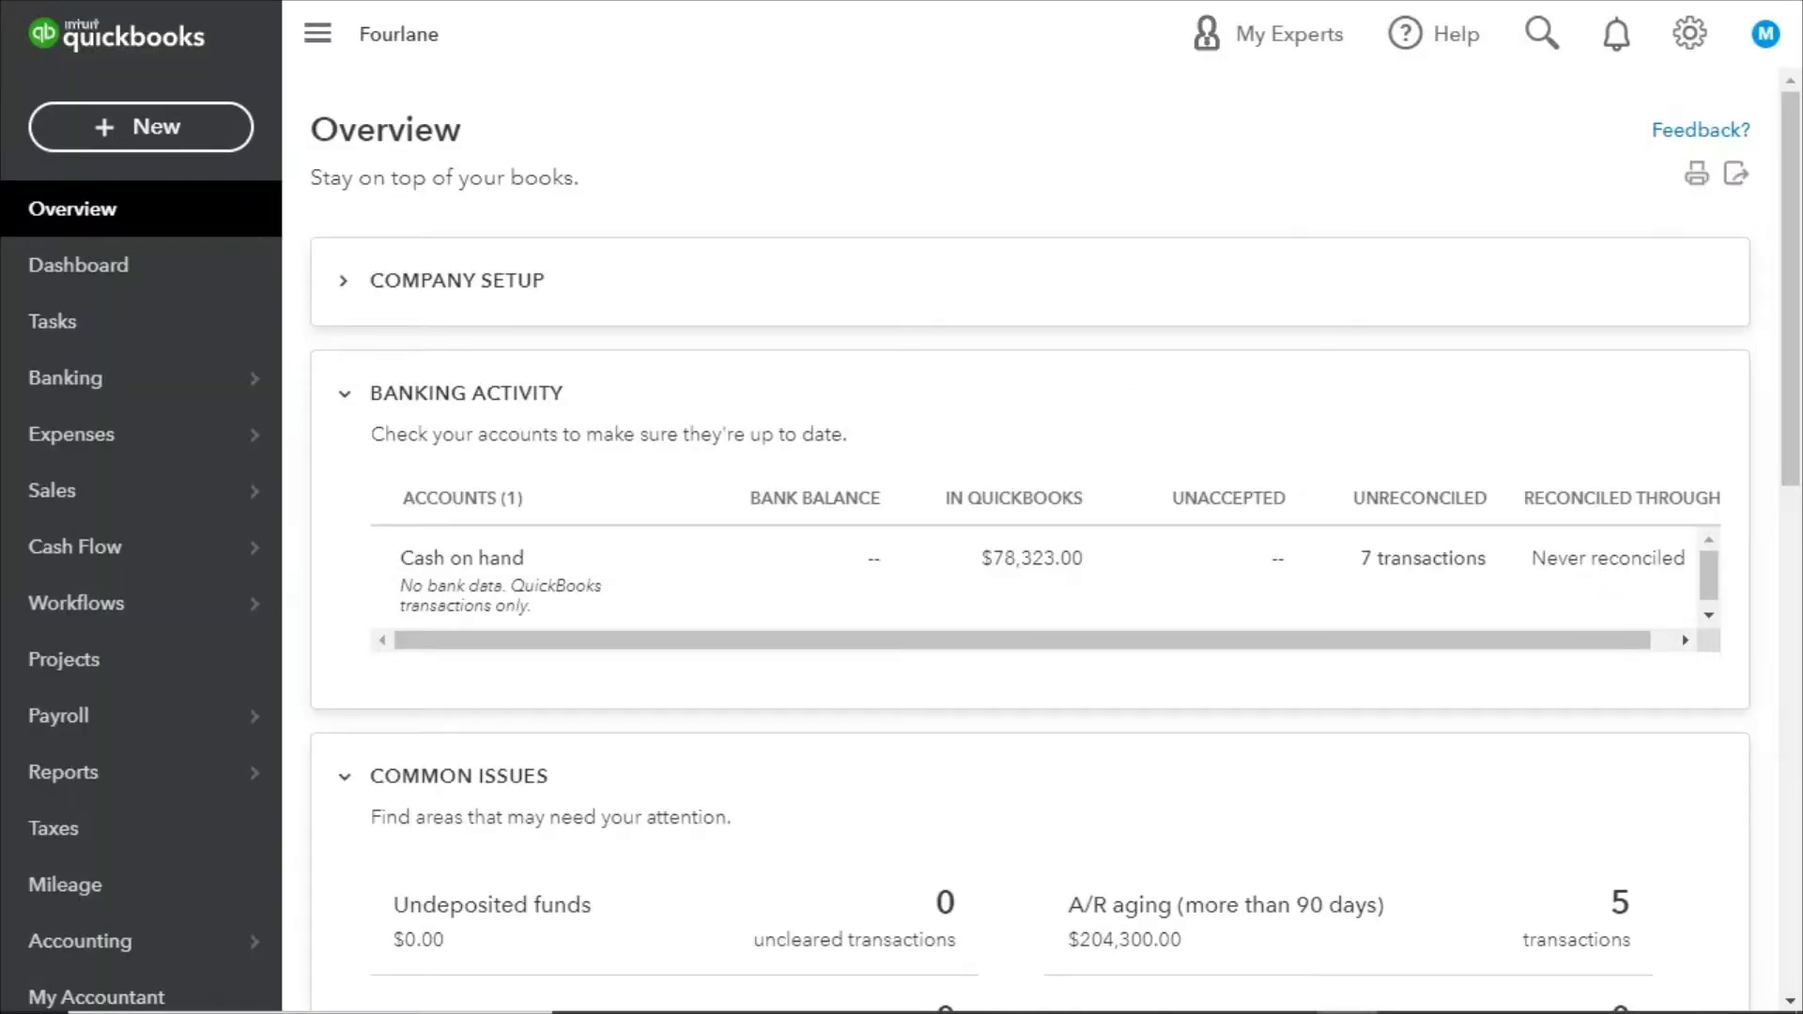
- Review the Advanced automation settings, including the pre-fill forms explanation, then leave settings
click(1693, 49)
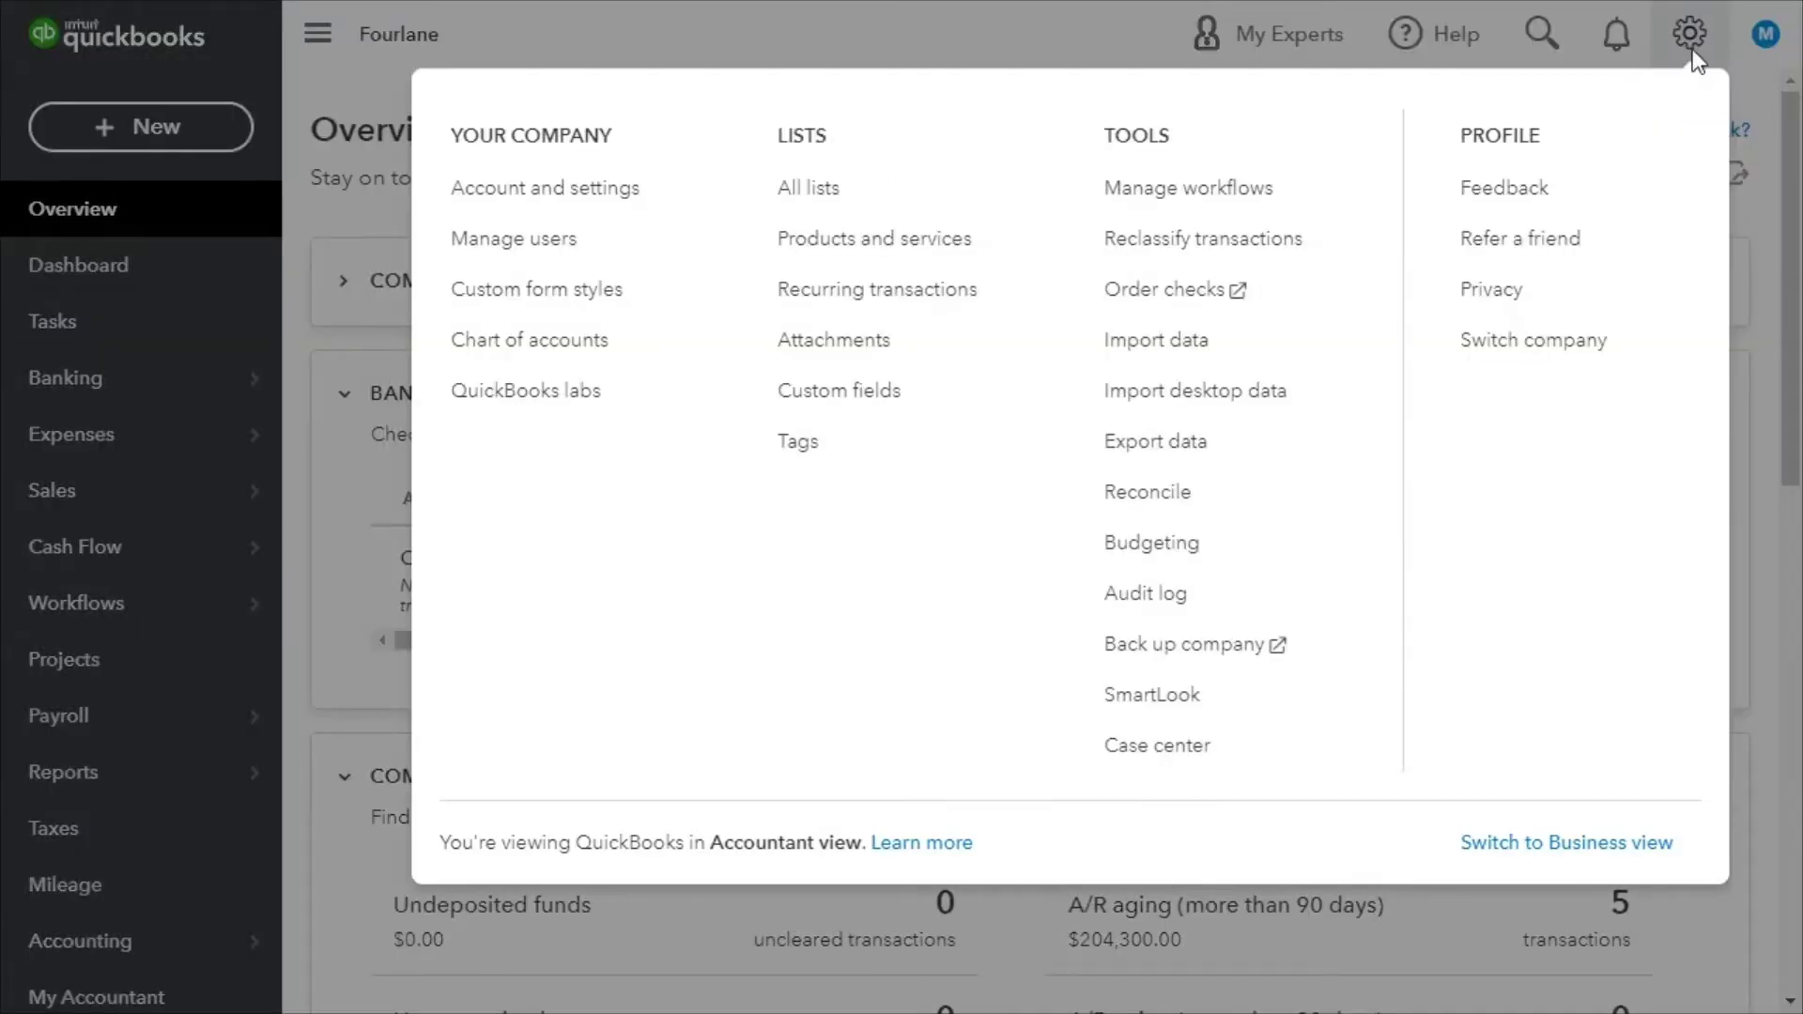
click(552, 211)
click(112, 557)
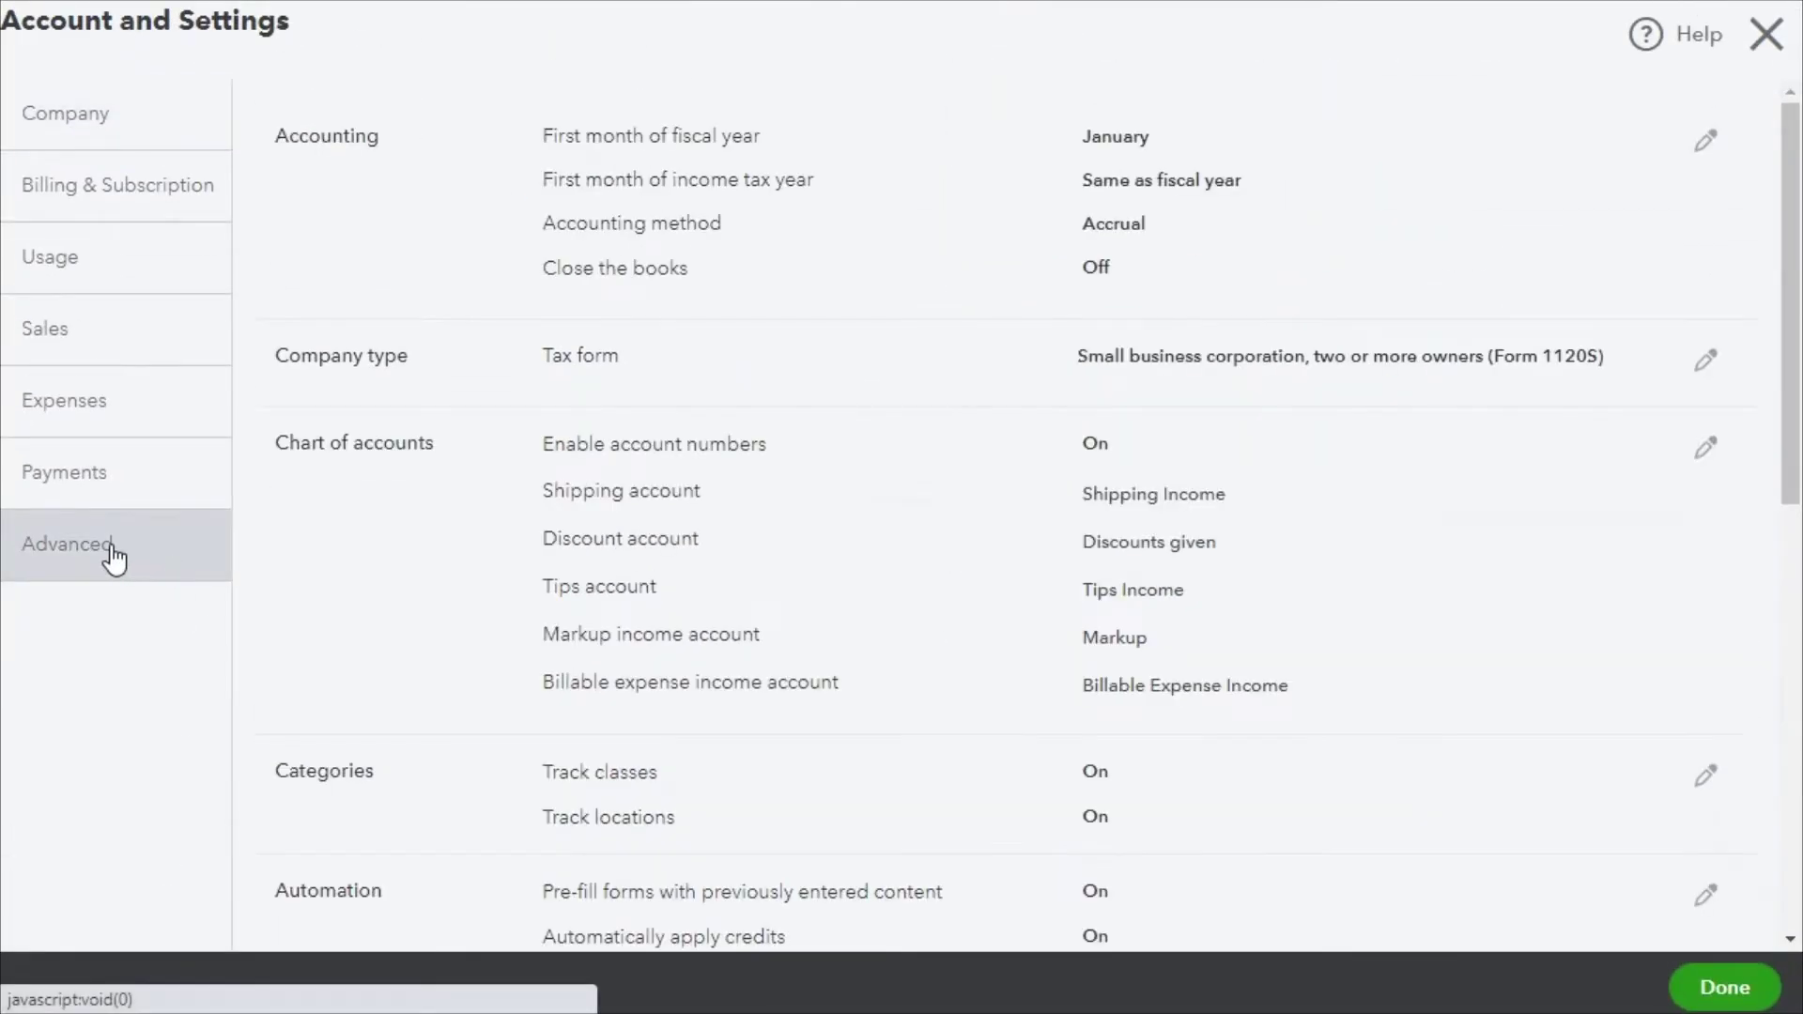
scroll(516, 528, down, 1)
scroll(495, 528, down, 3)
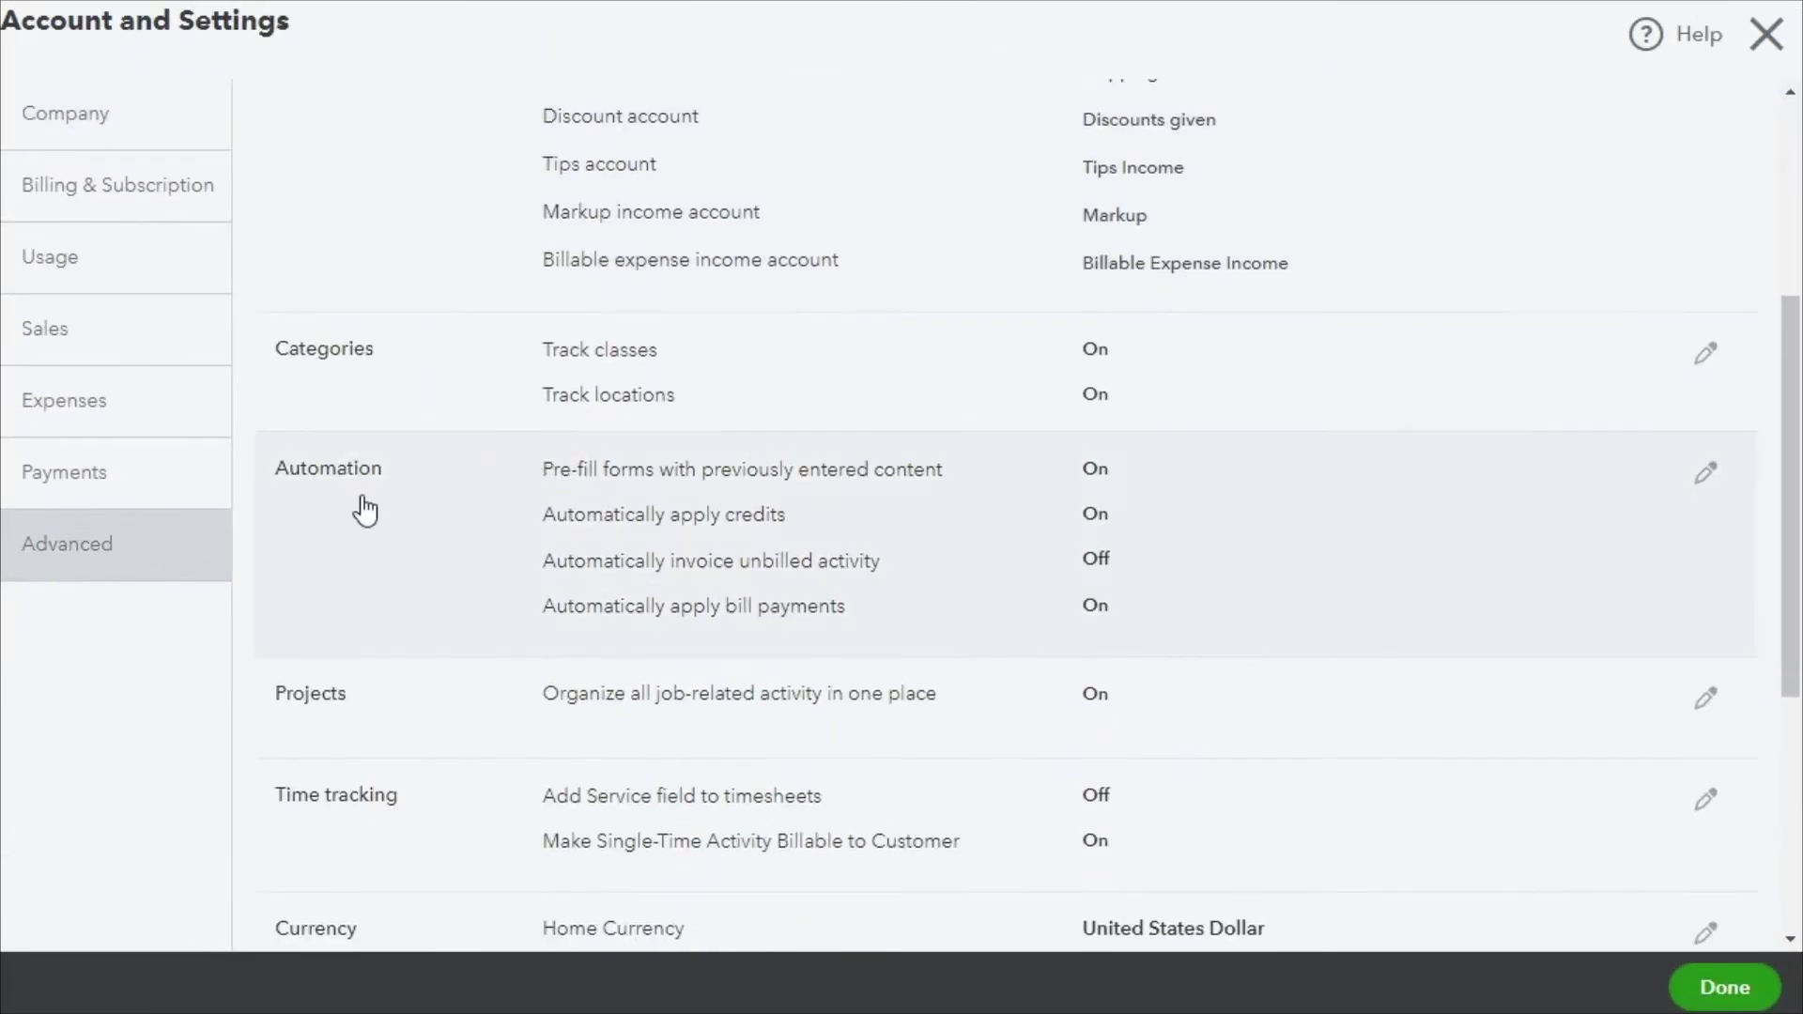
click(1111, 495)
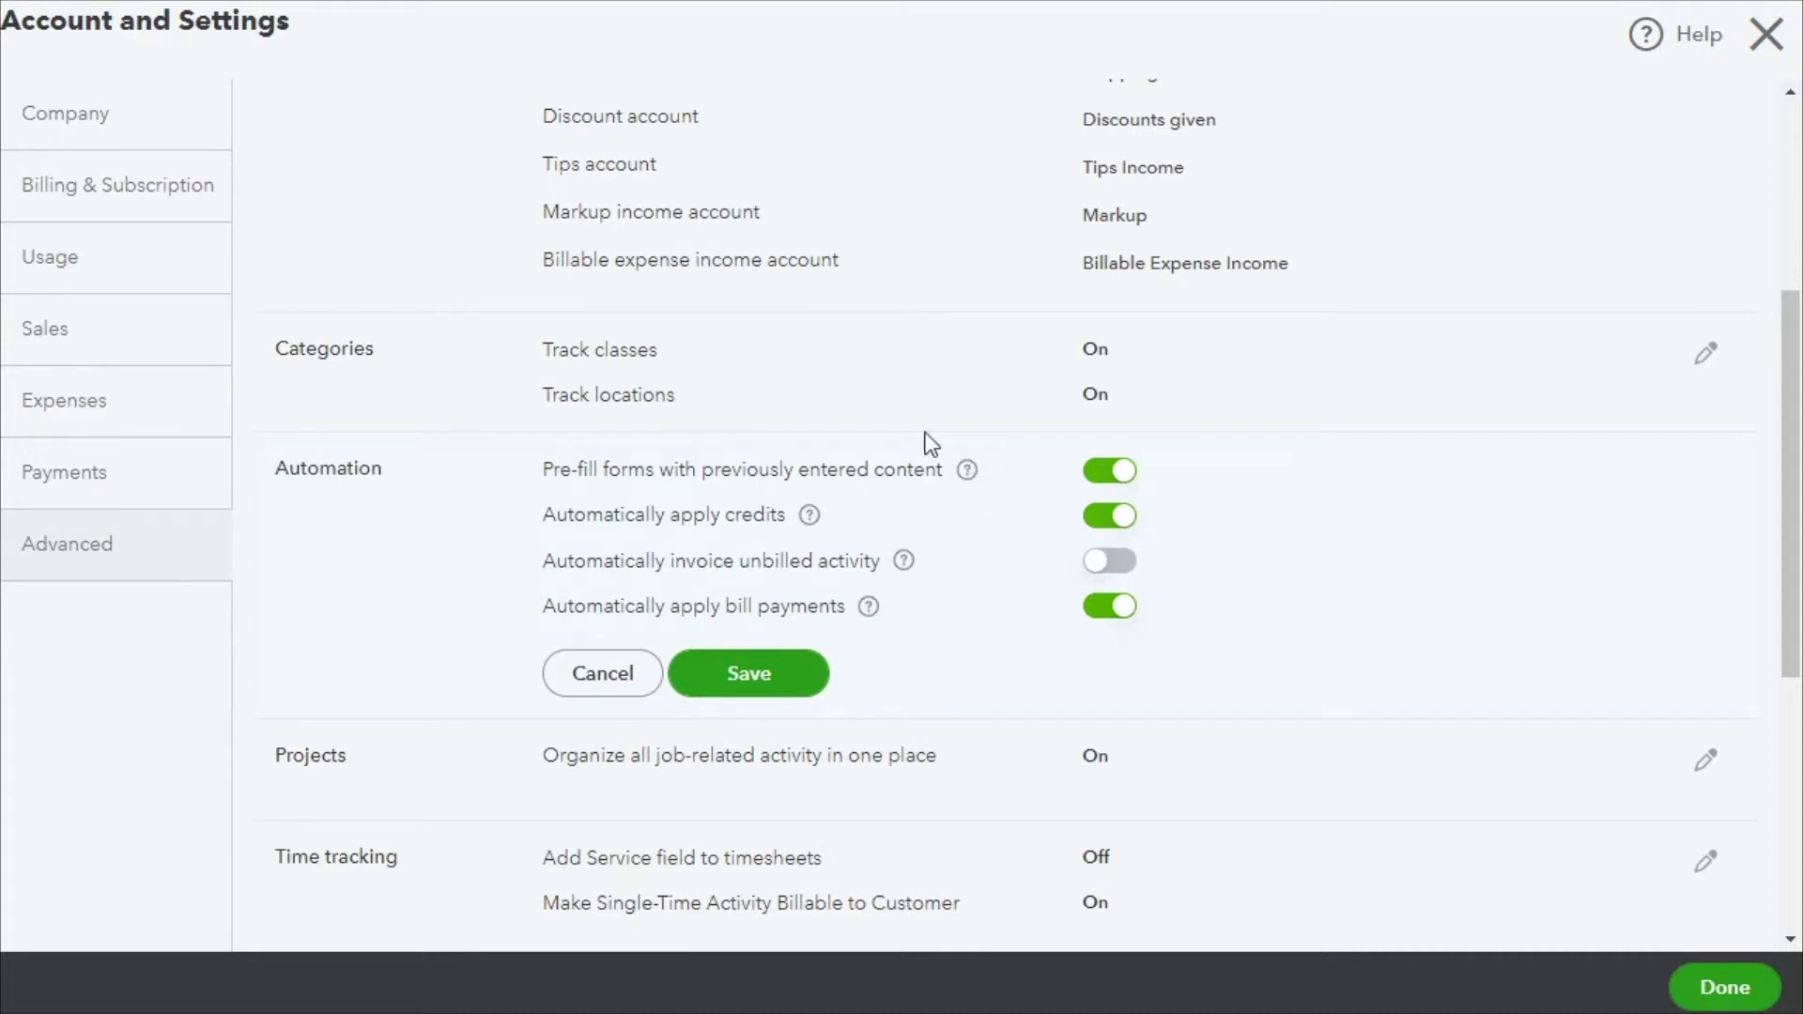
click(968, 470)
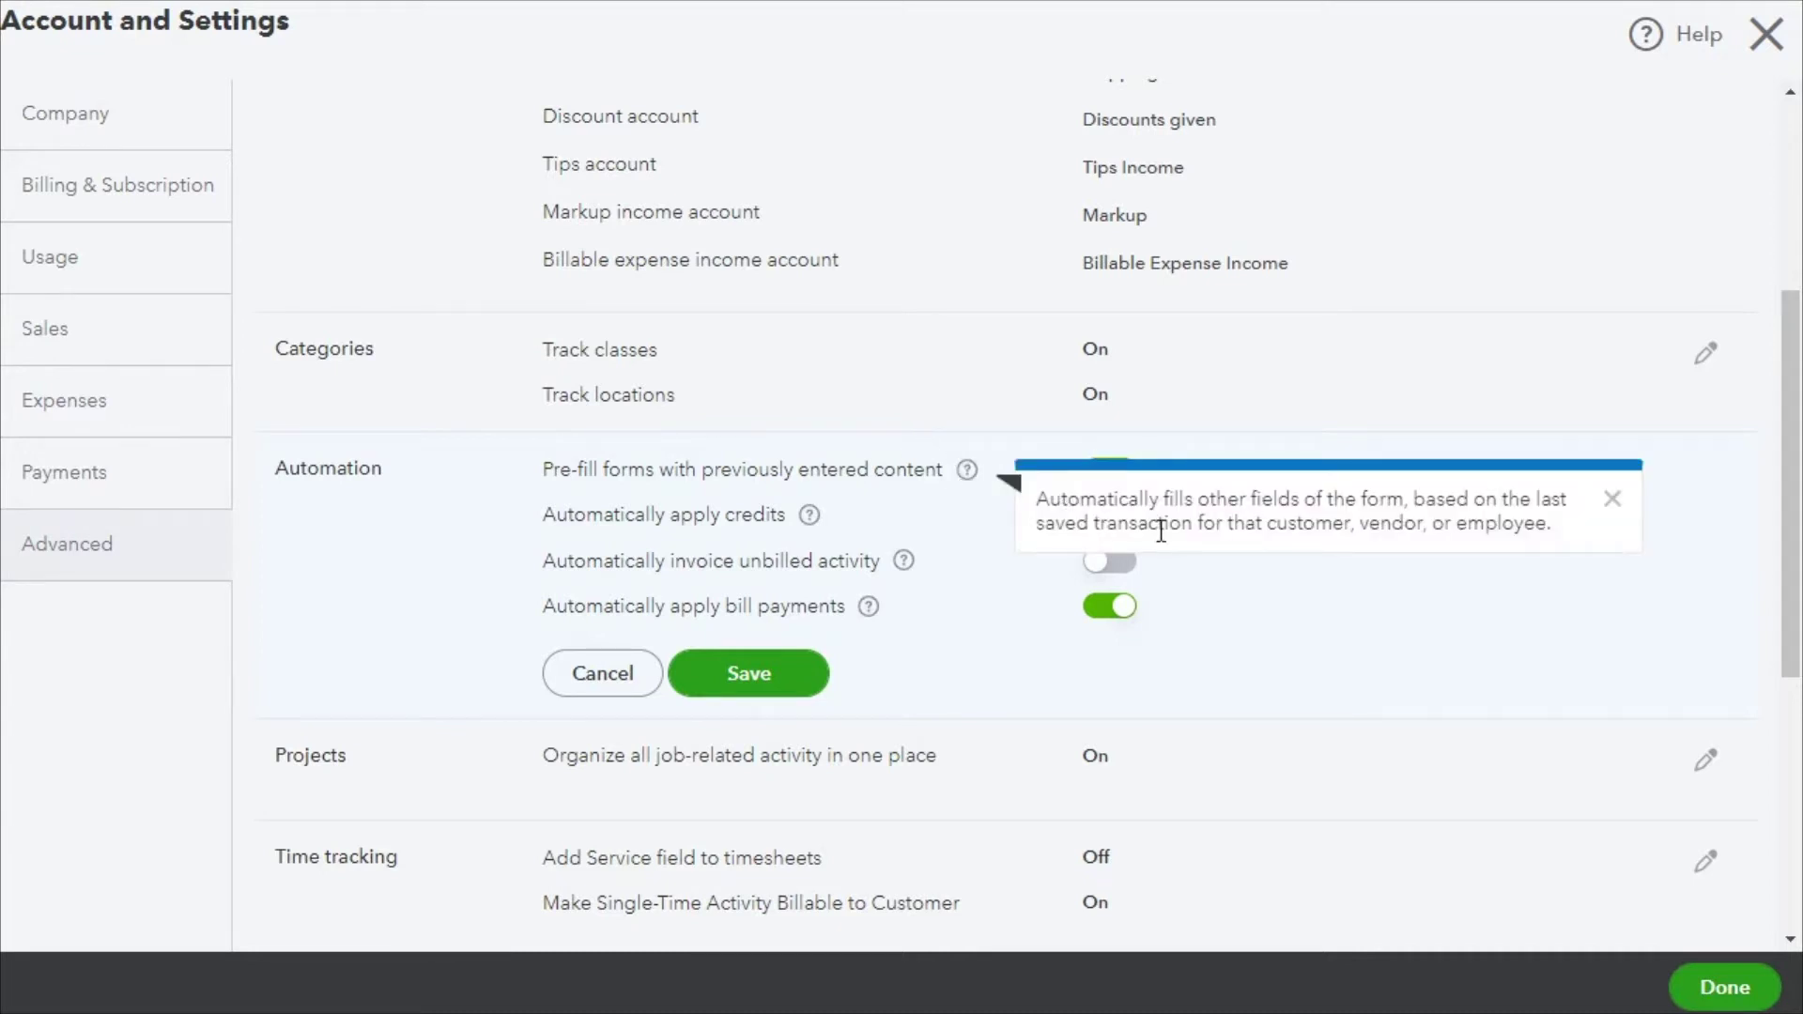
click(1612, 498)
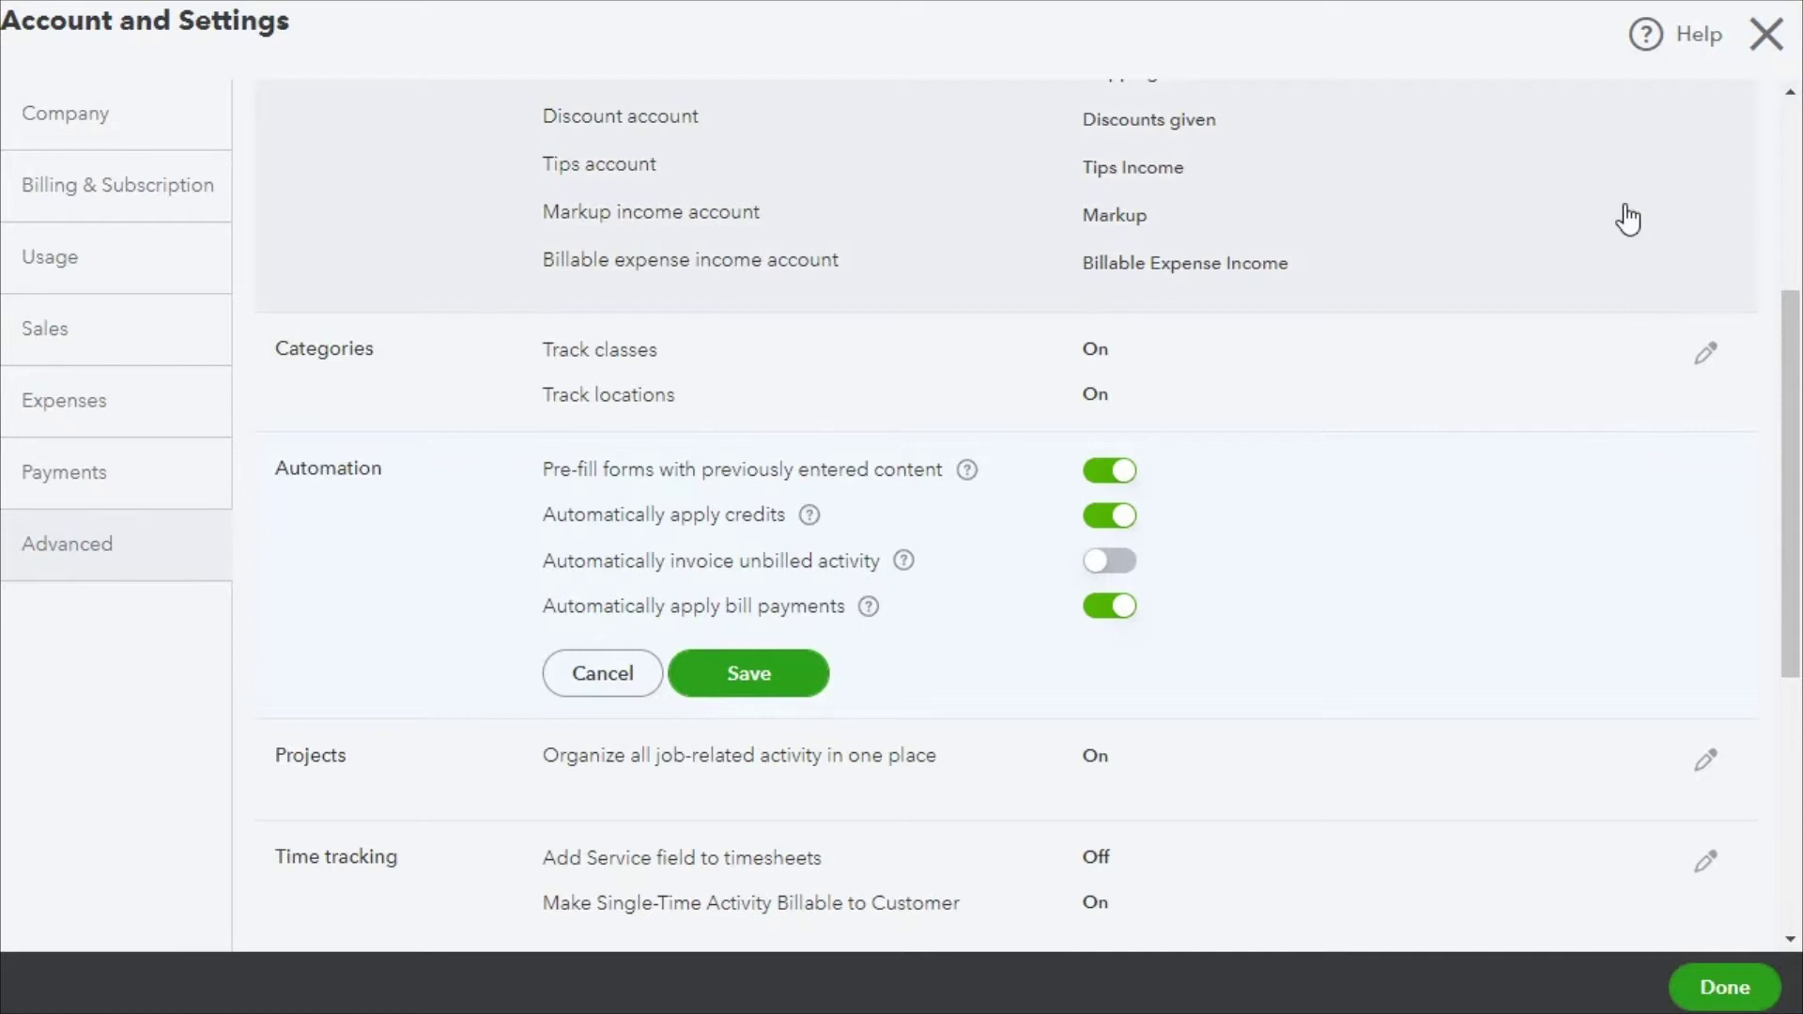
click(1778, 54)
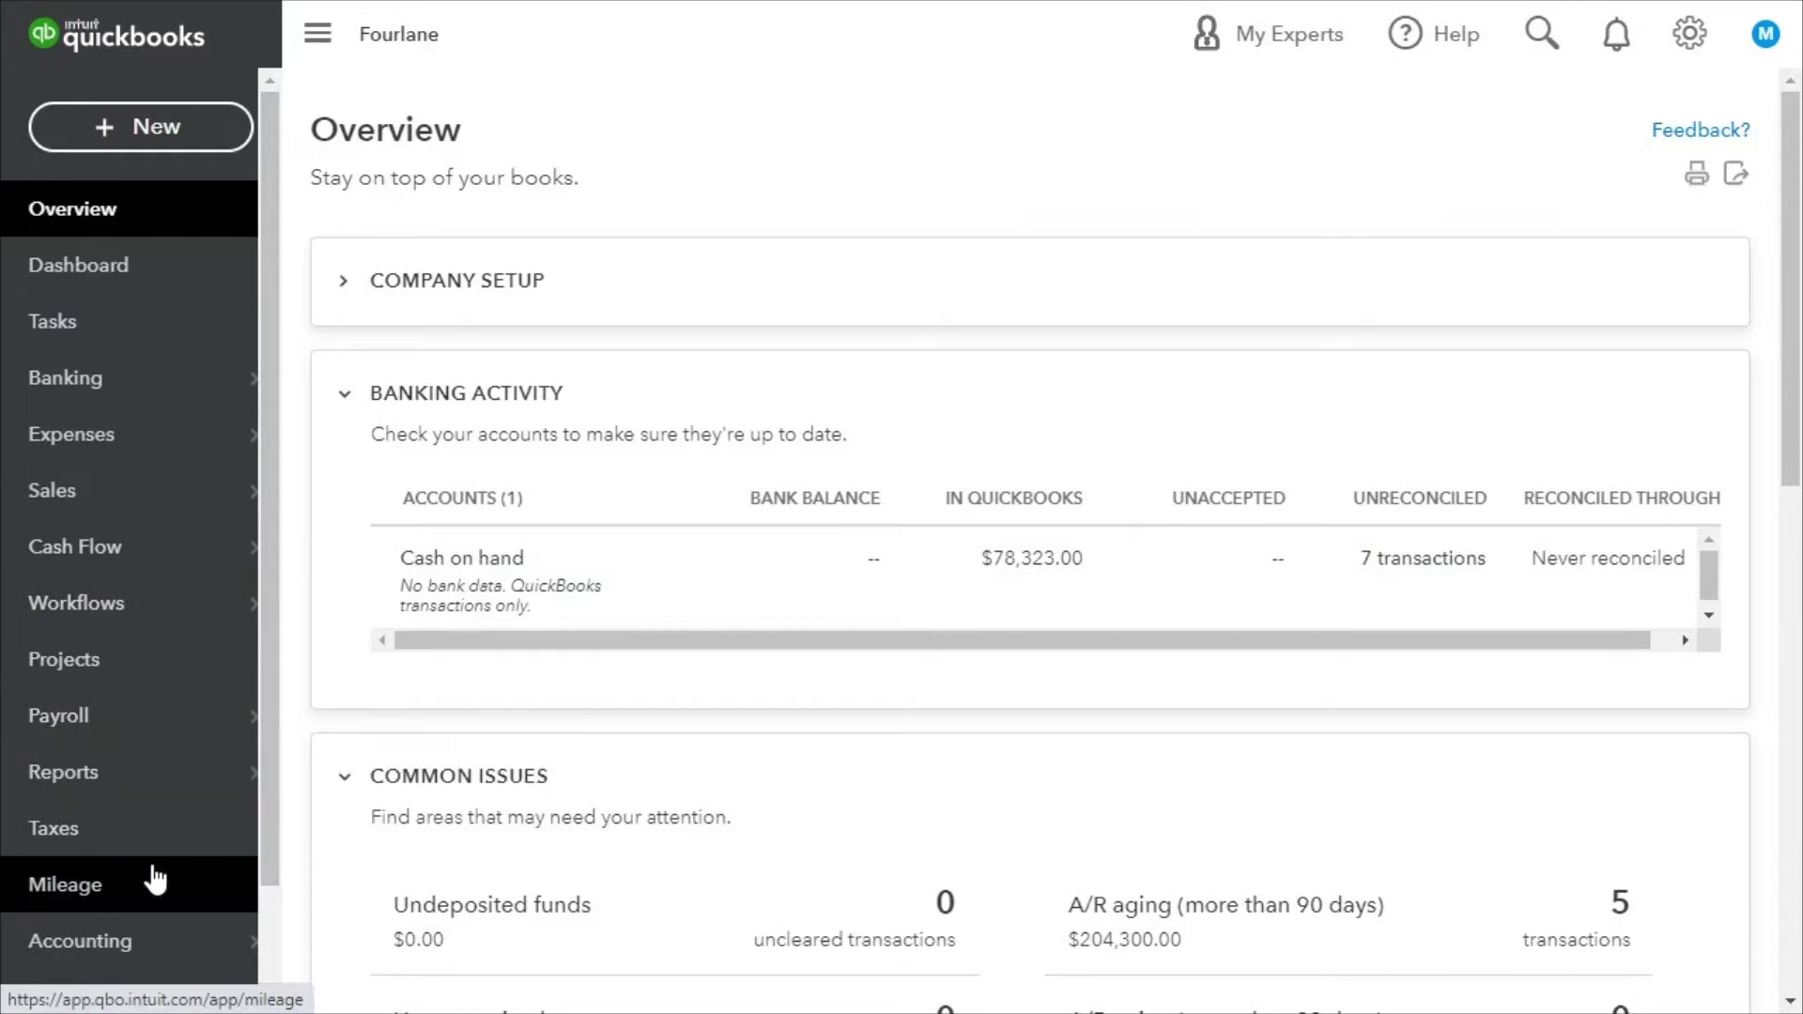
mouse_move(71, 434)
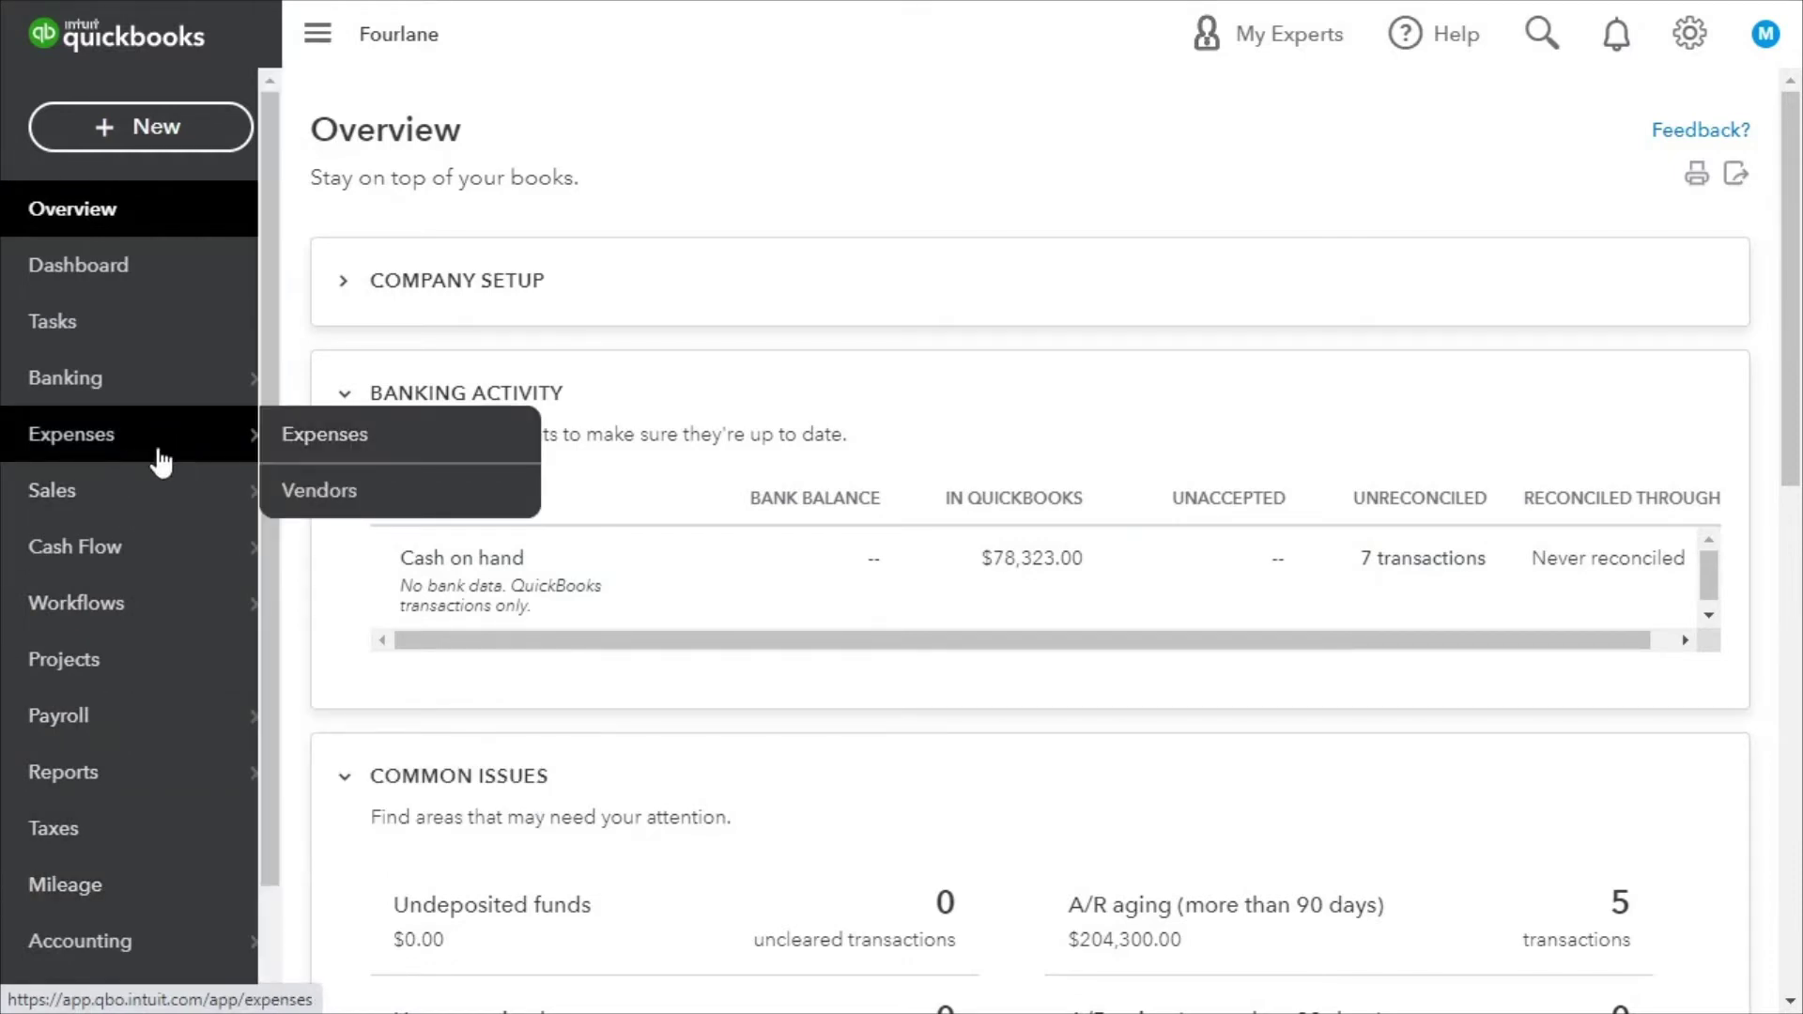
- Start a new blank bill from the Expenses transactions list
click(340, 451)
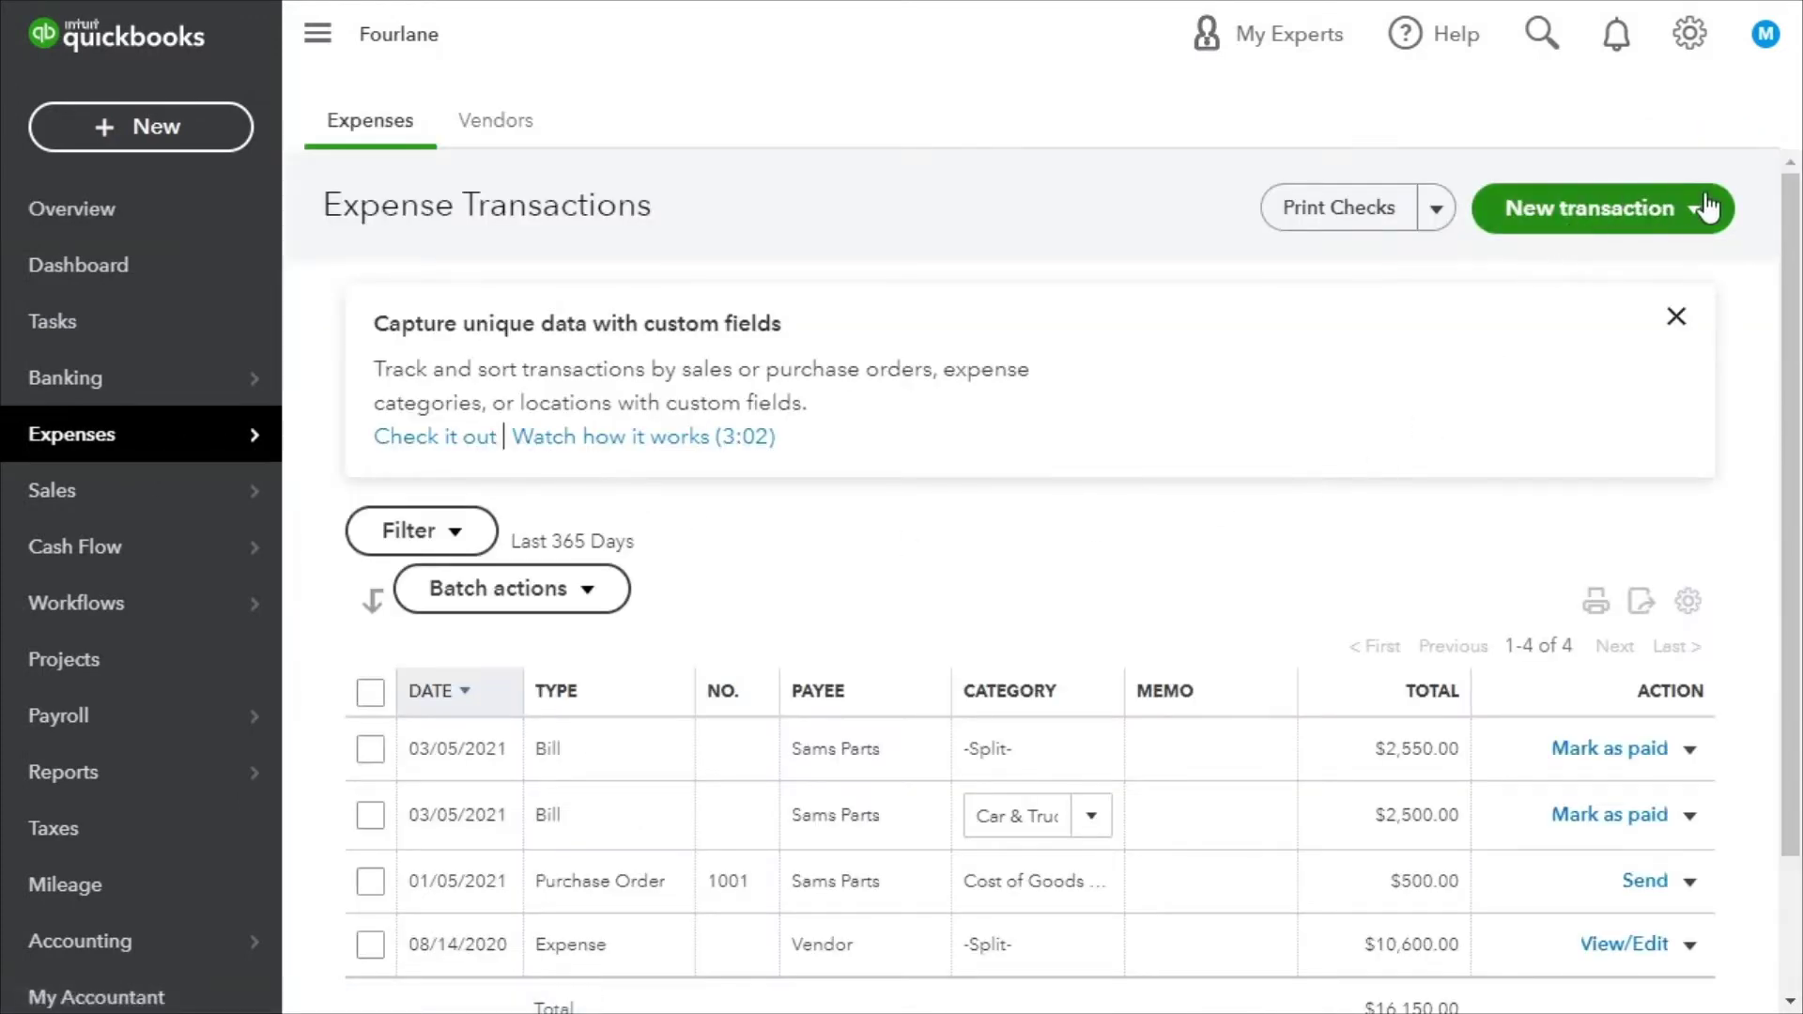
click(1700, 206)
click(1593, 369)
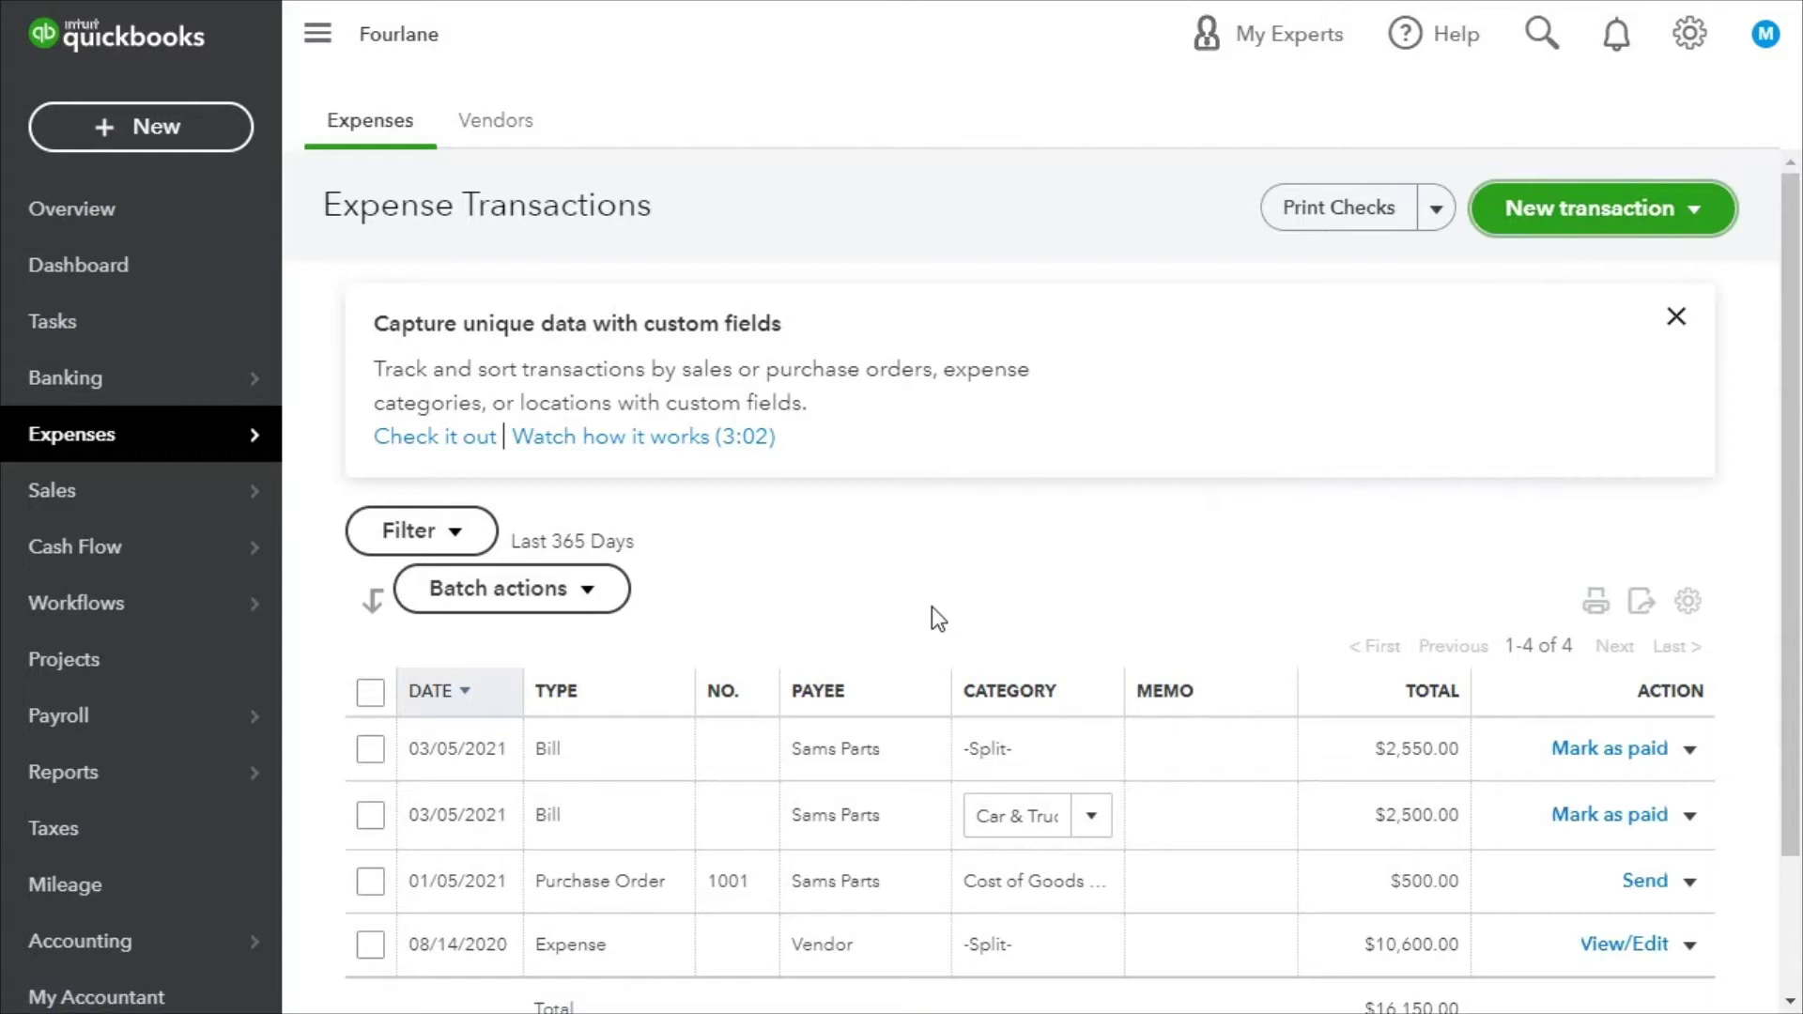
- Choose Sams Parts as the bill's vendor and open its Car & Truck line
click(373, 202)
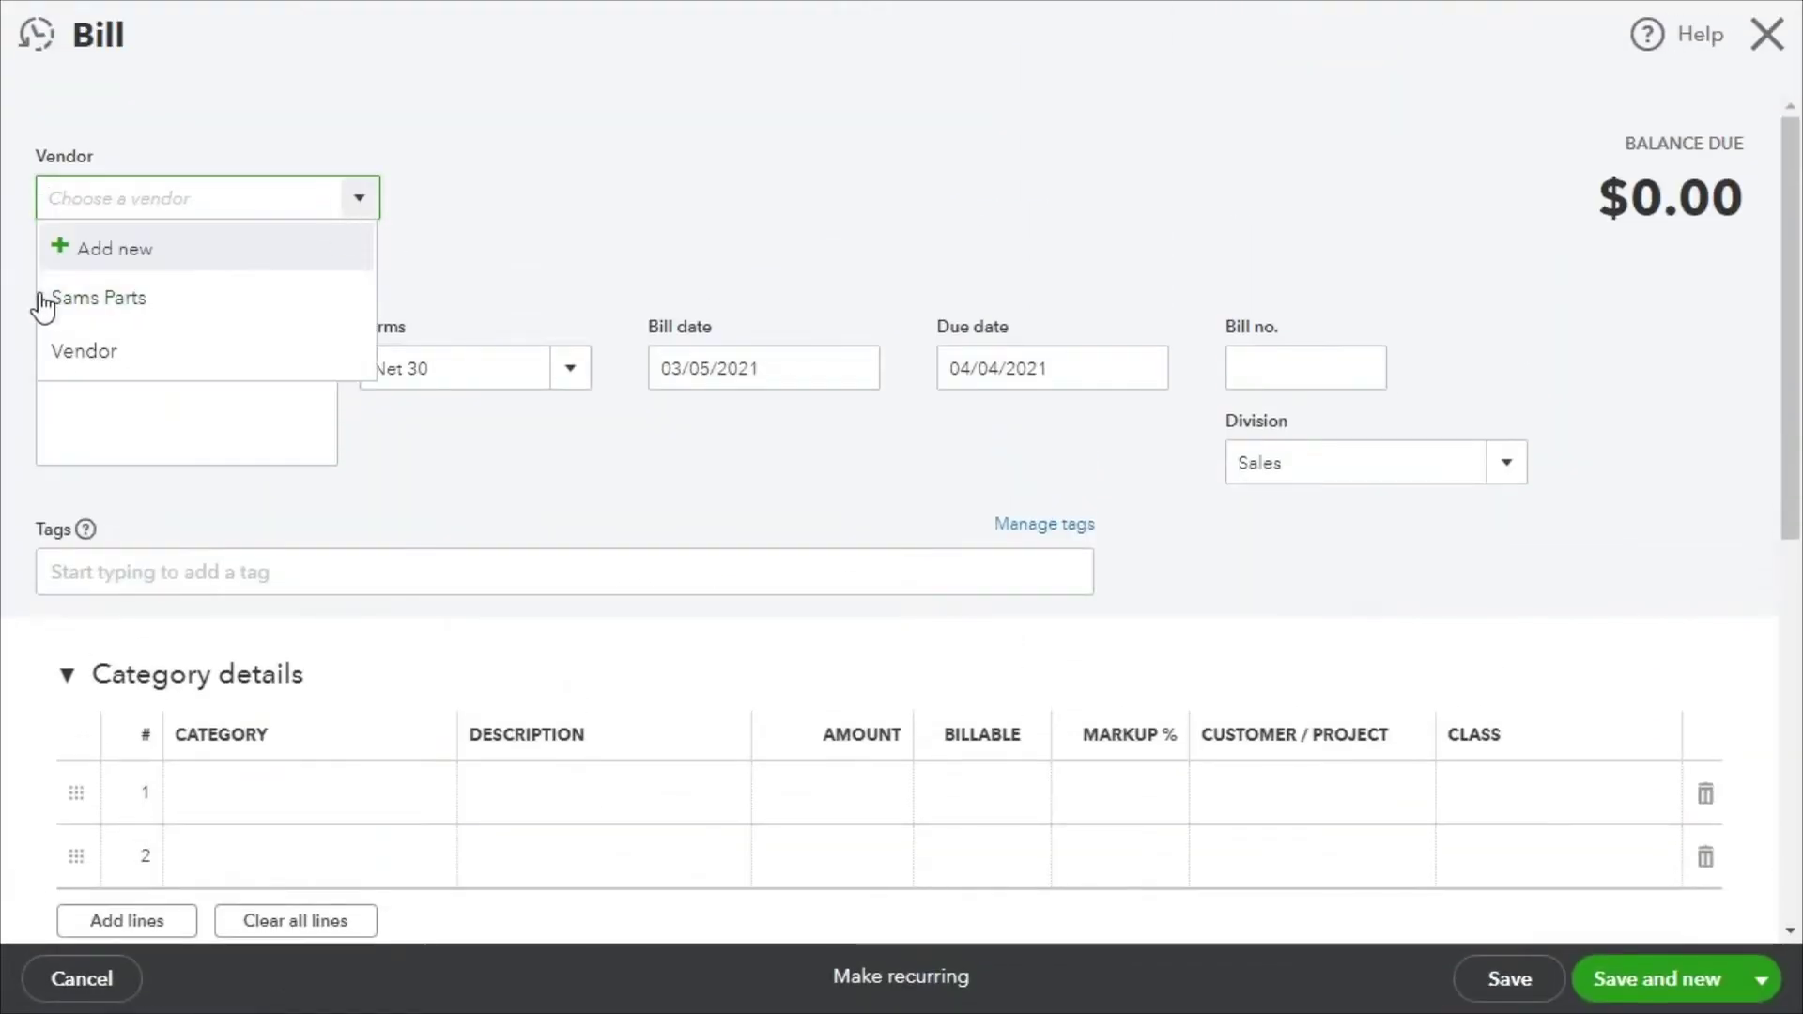
click(140, 299)
scroll(671, 369, down, 3)
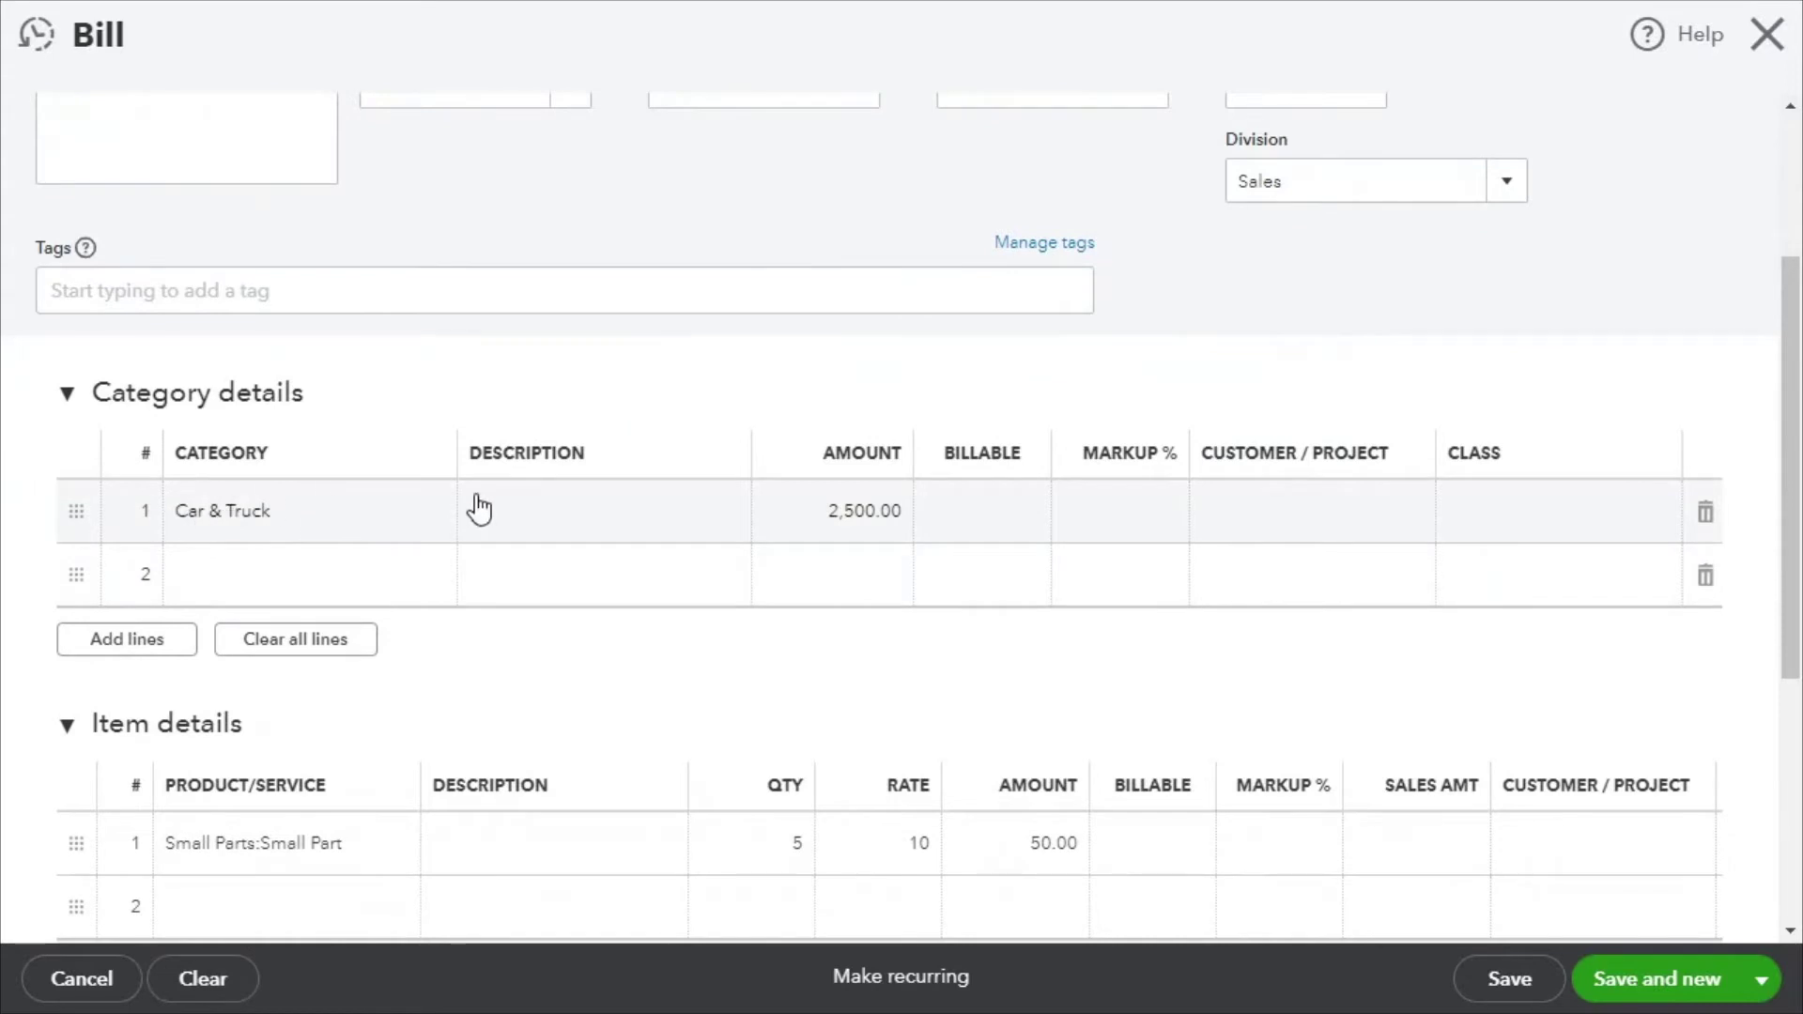
click(374, 509)
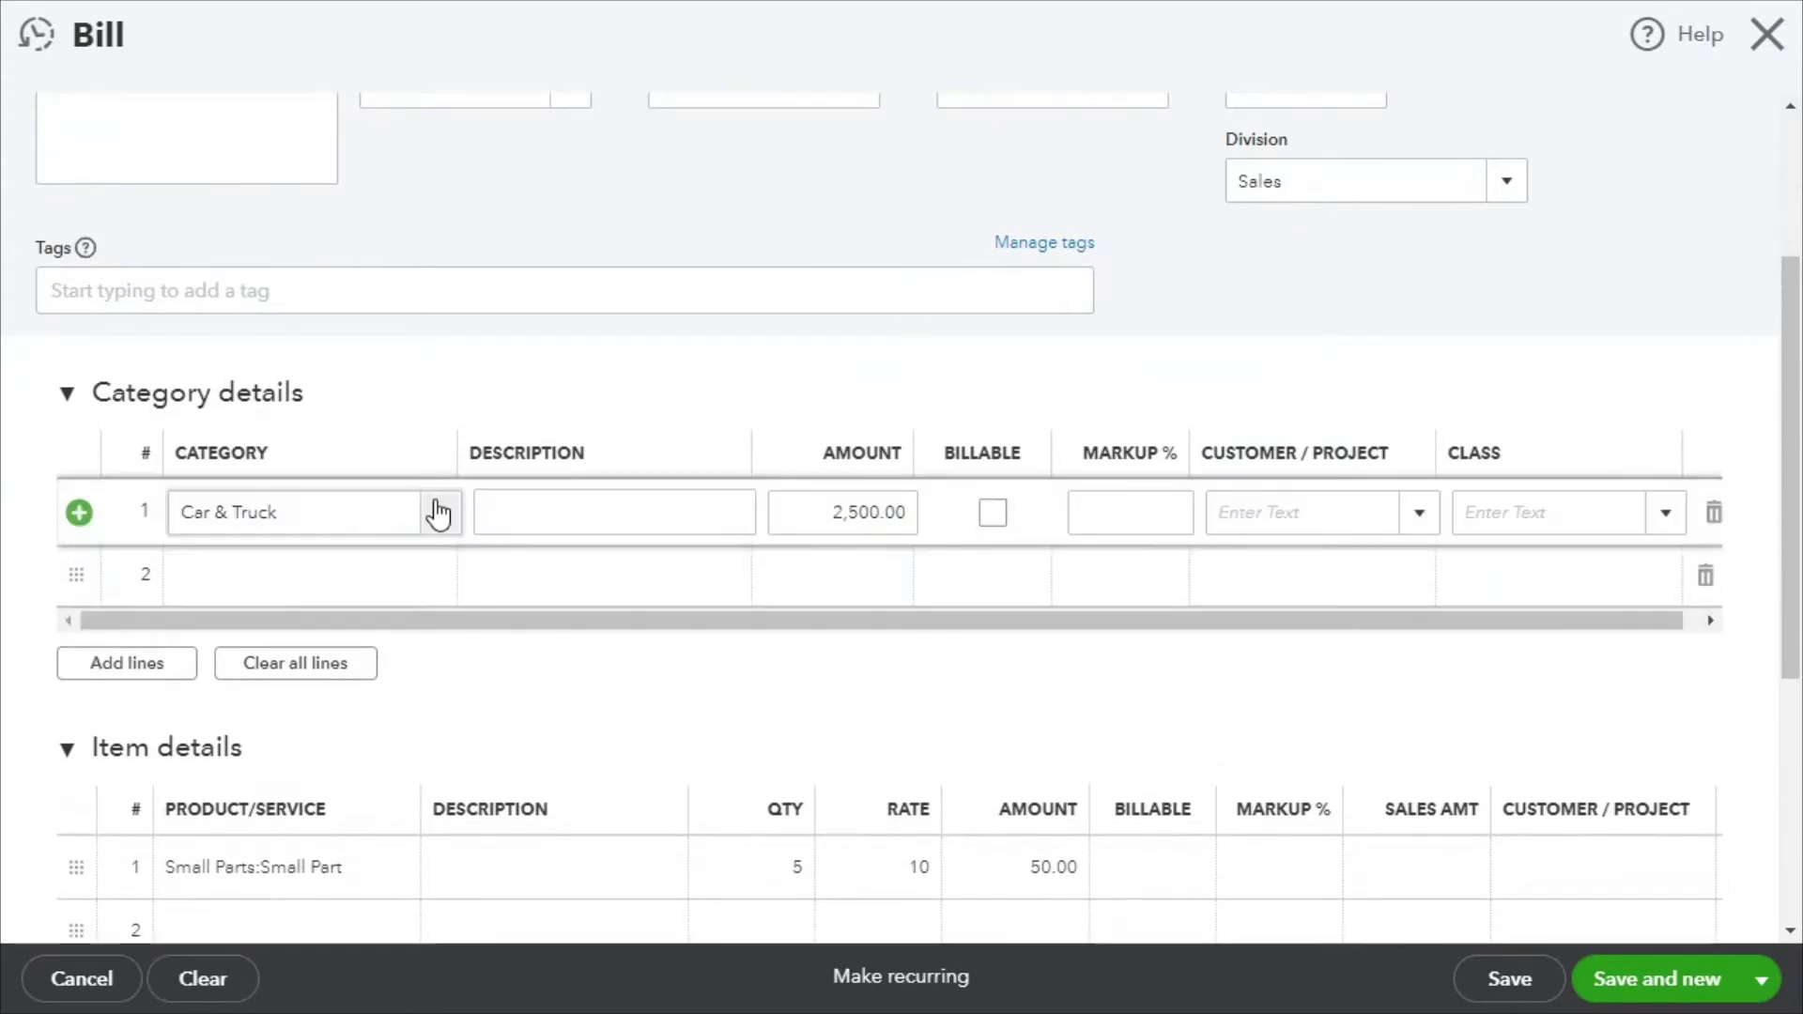
- Collapse and re-expand Category details, then scroll to review the bill's lines
click(468, 374)
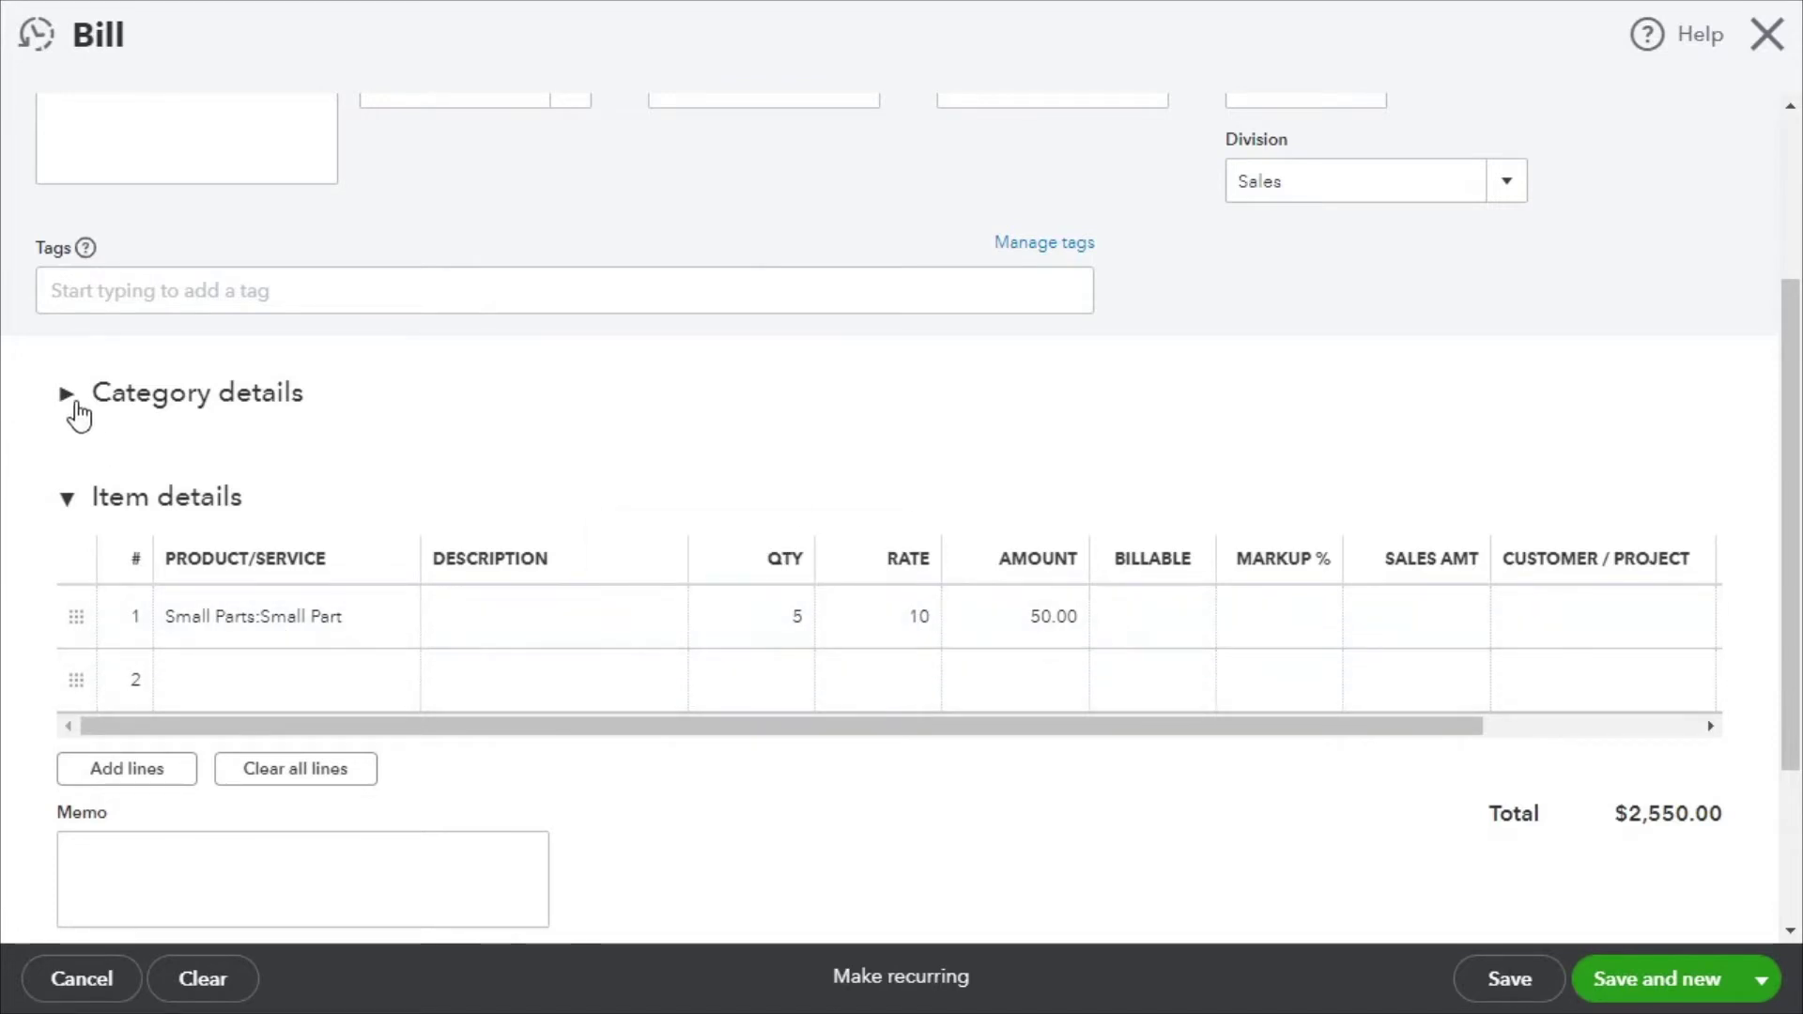
click(75, 406)
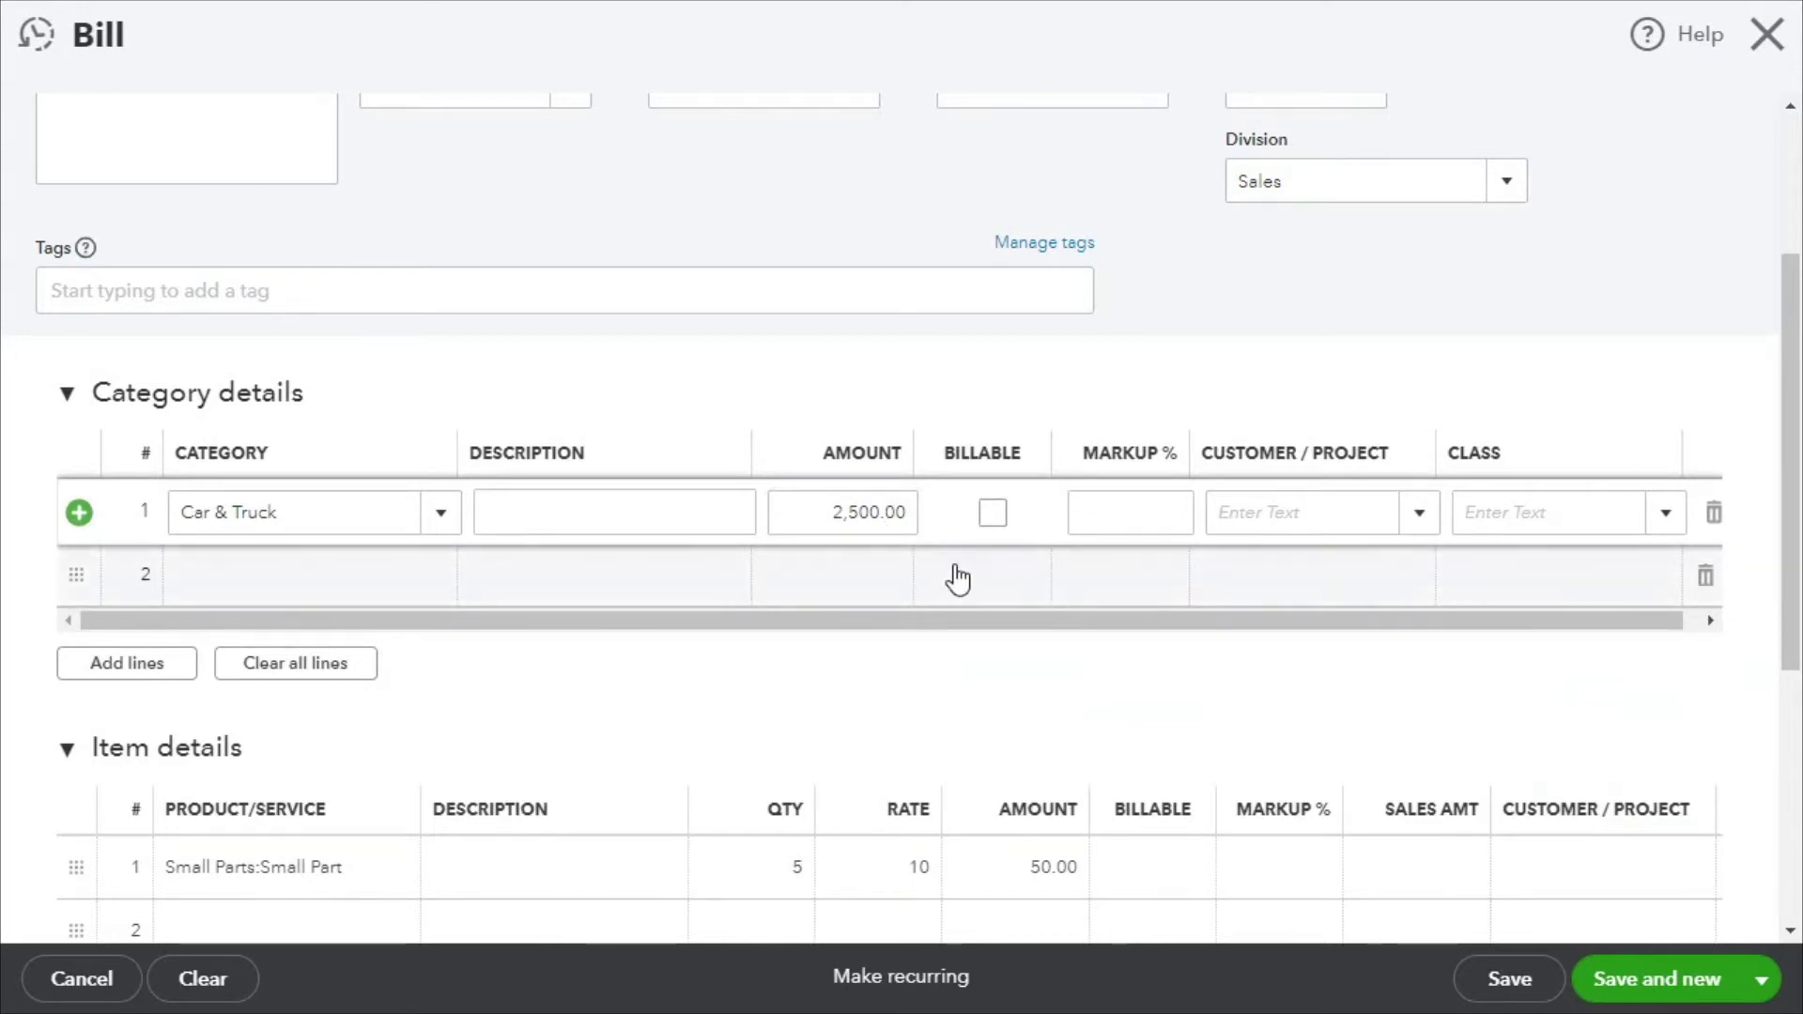
scroll(956, 577, up, 3)
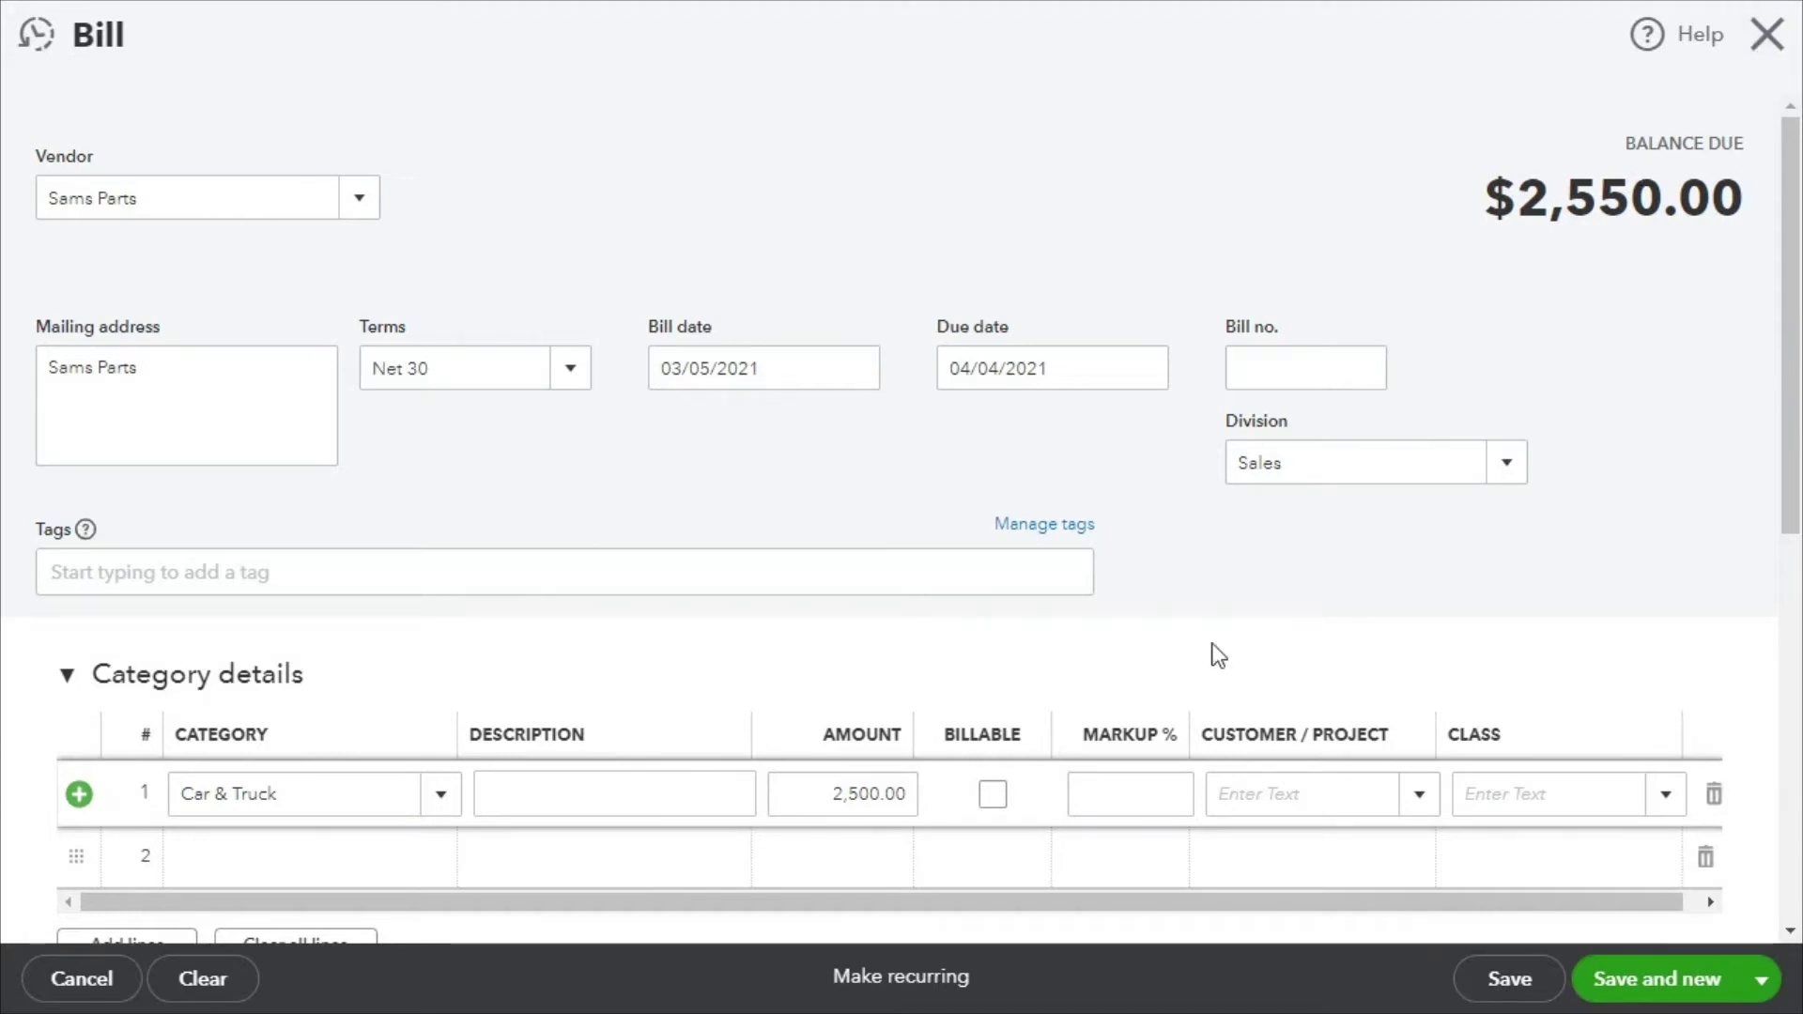
scroll(844, 483, down, 3)
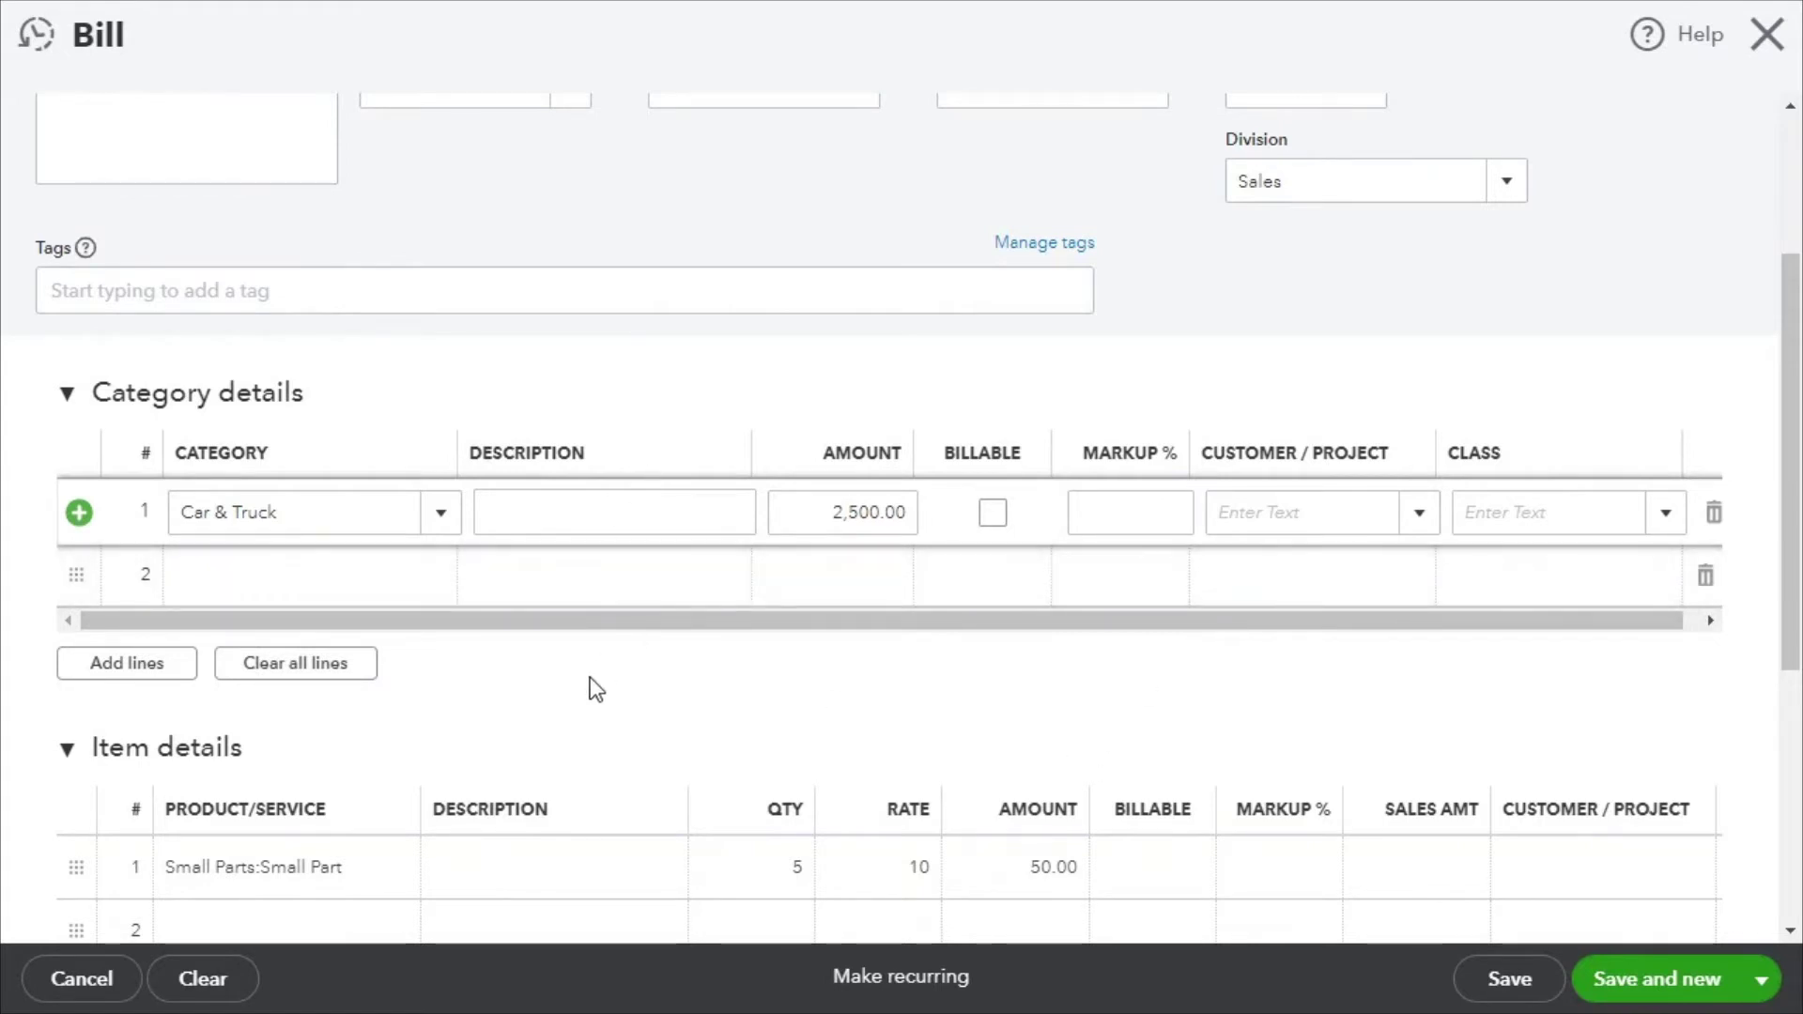
scroll(590, 678, up, 2)
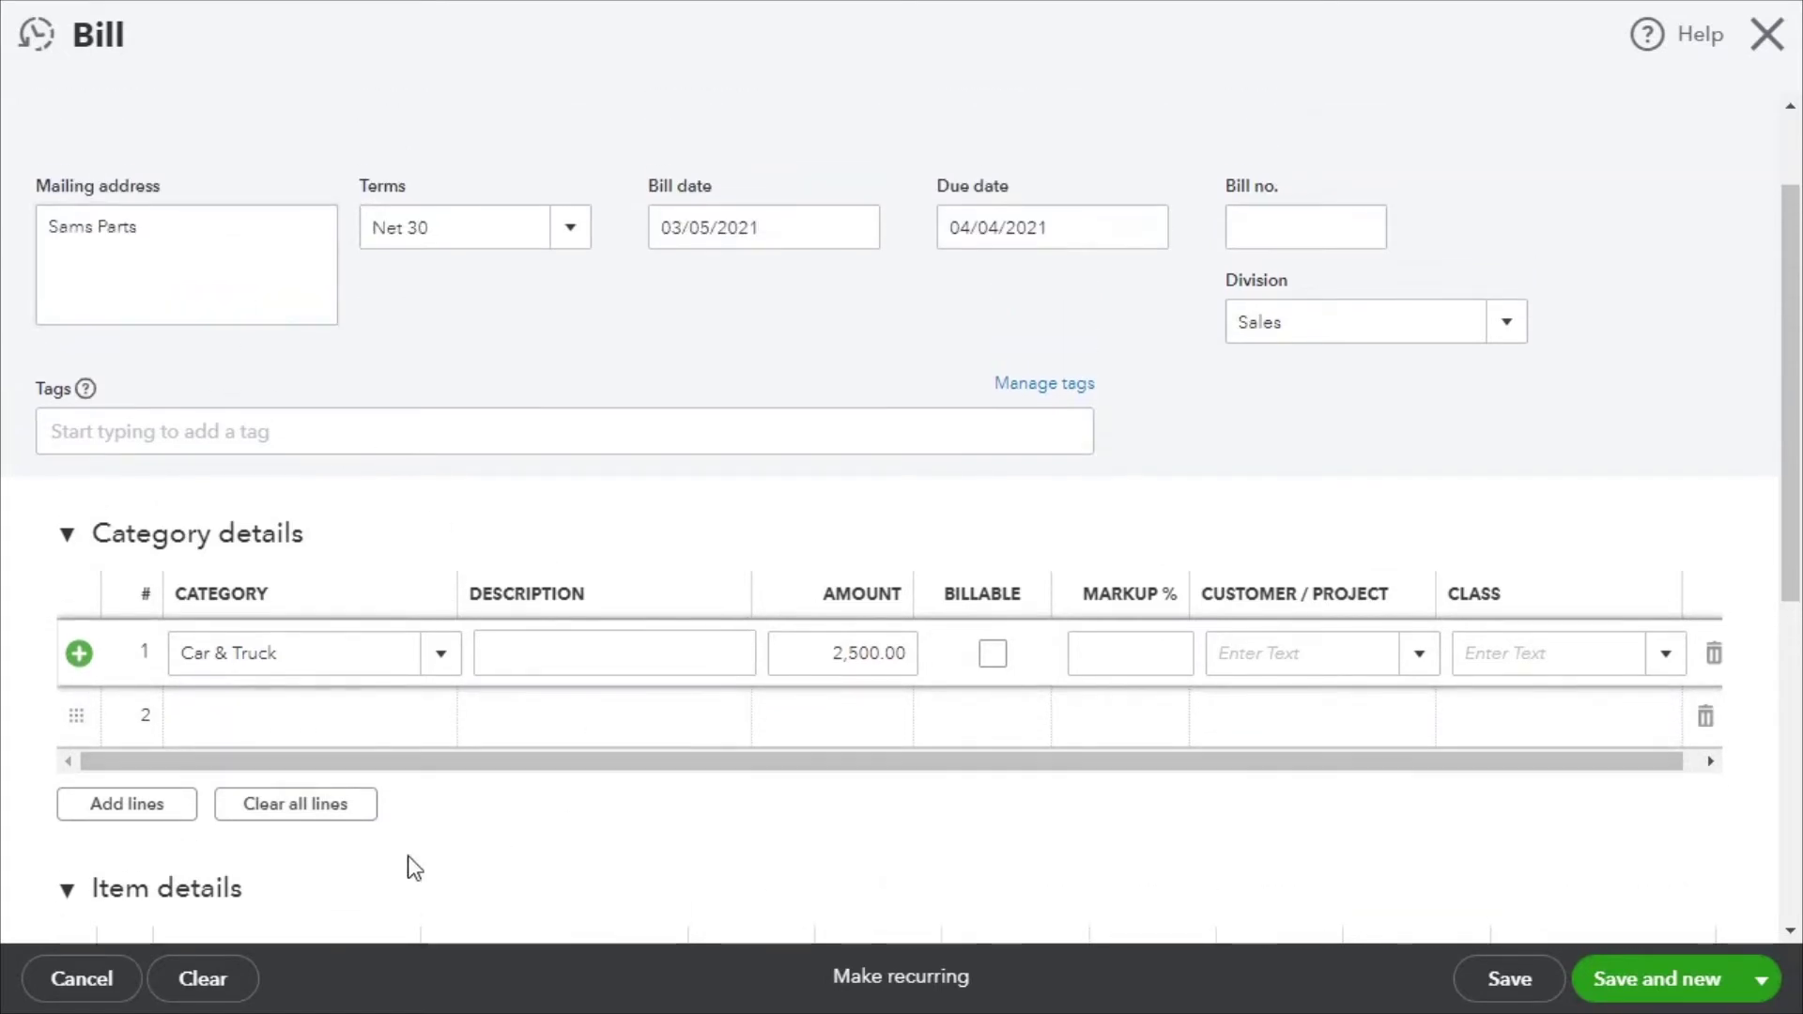
scroll(375, 862, down, 1)
scroll(596, 553, down, 1)
scroll(597, 556, up, 2)
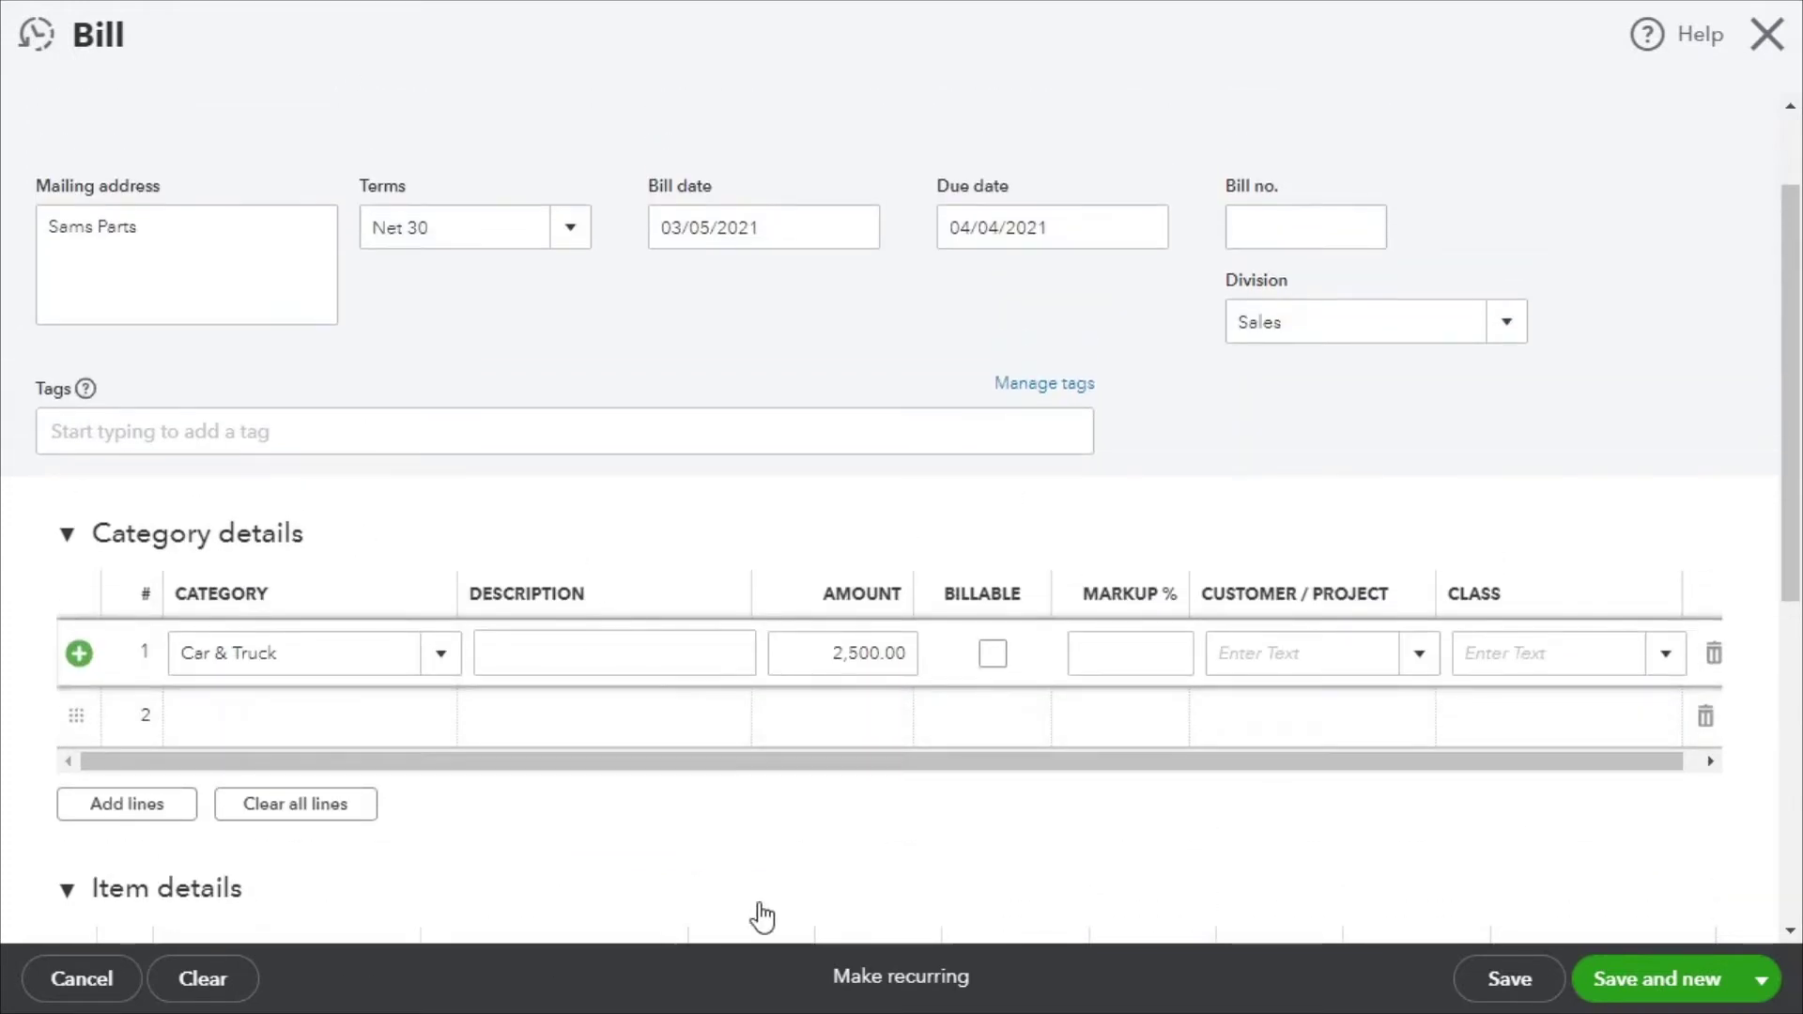
scroll(1036, 899, down, 1)
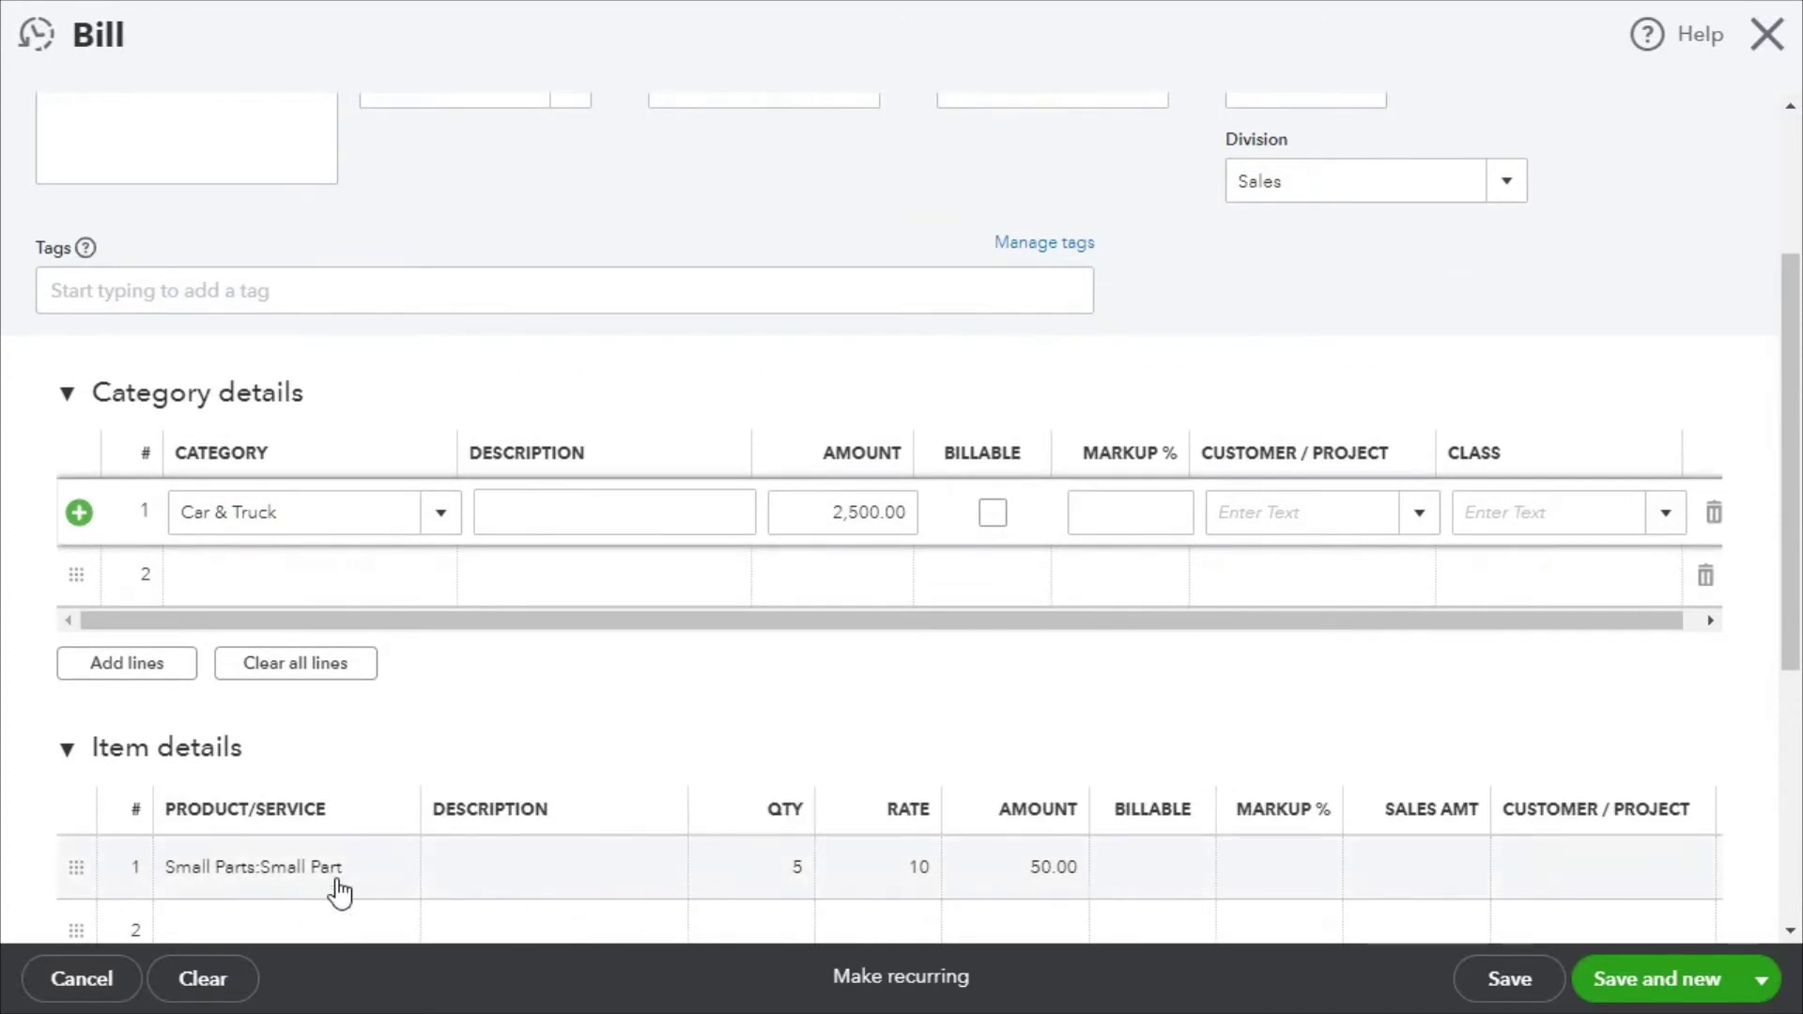
scroll(1169, 695, up, 1)
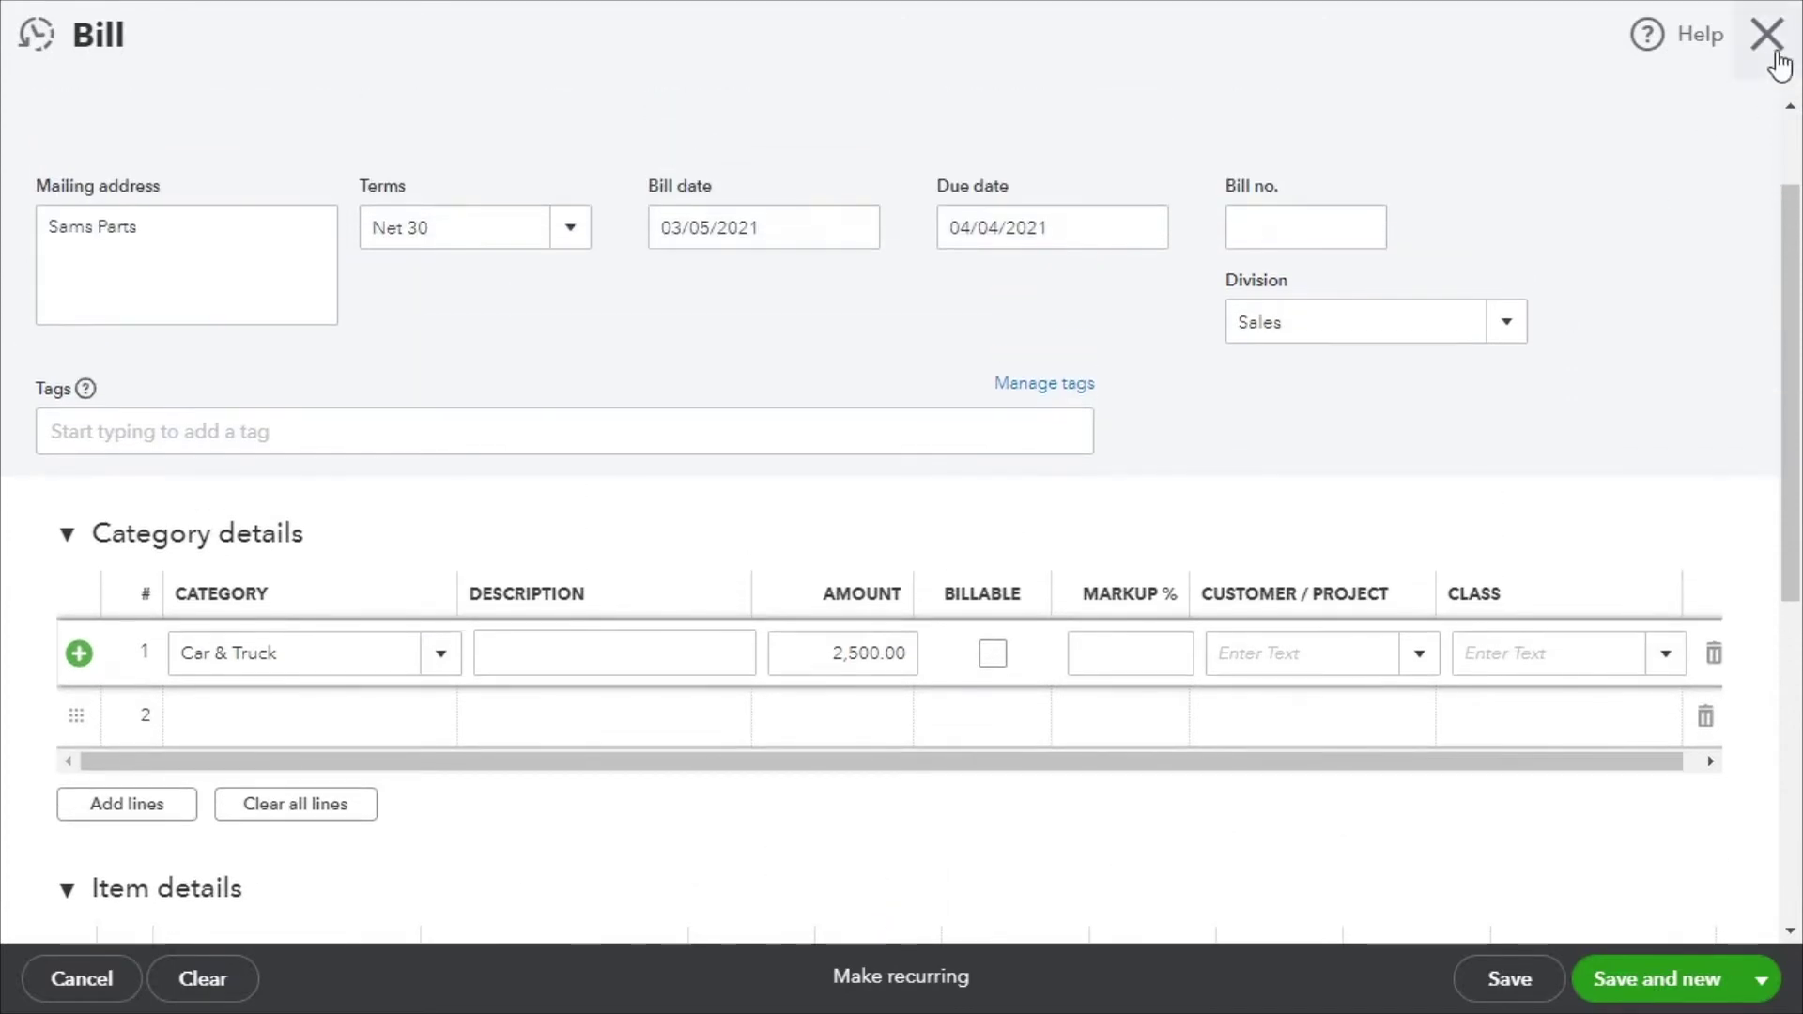
- Discard the unsaved bill, confirm automatic credit application is on in Advanced settings, and close settings
click(1768, 35)
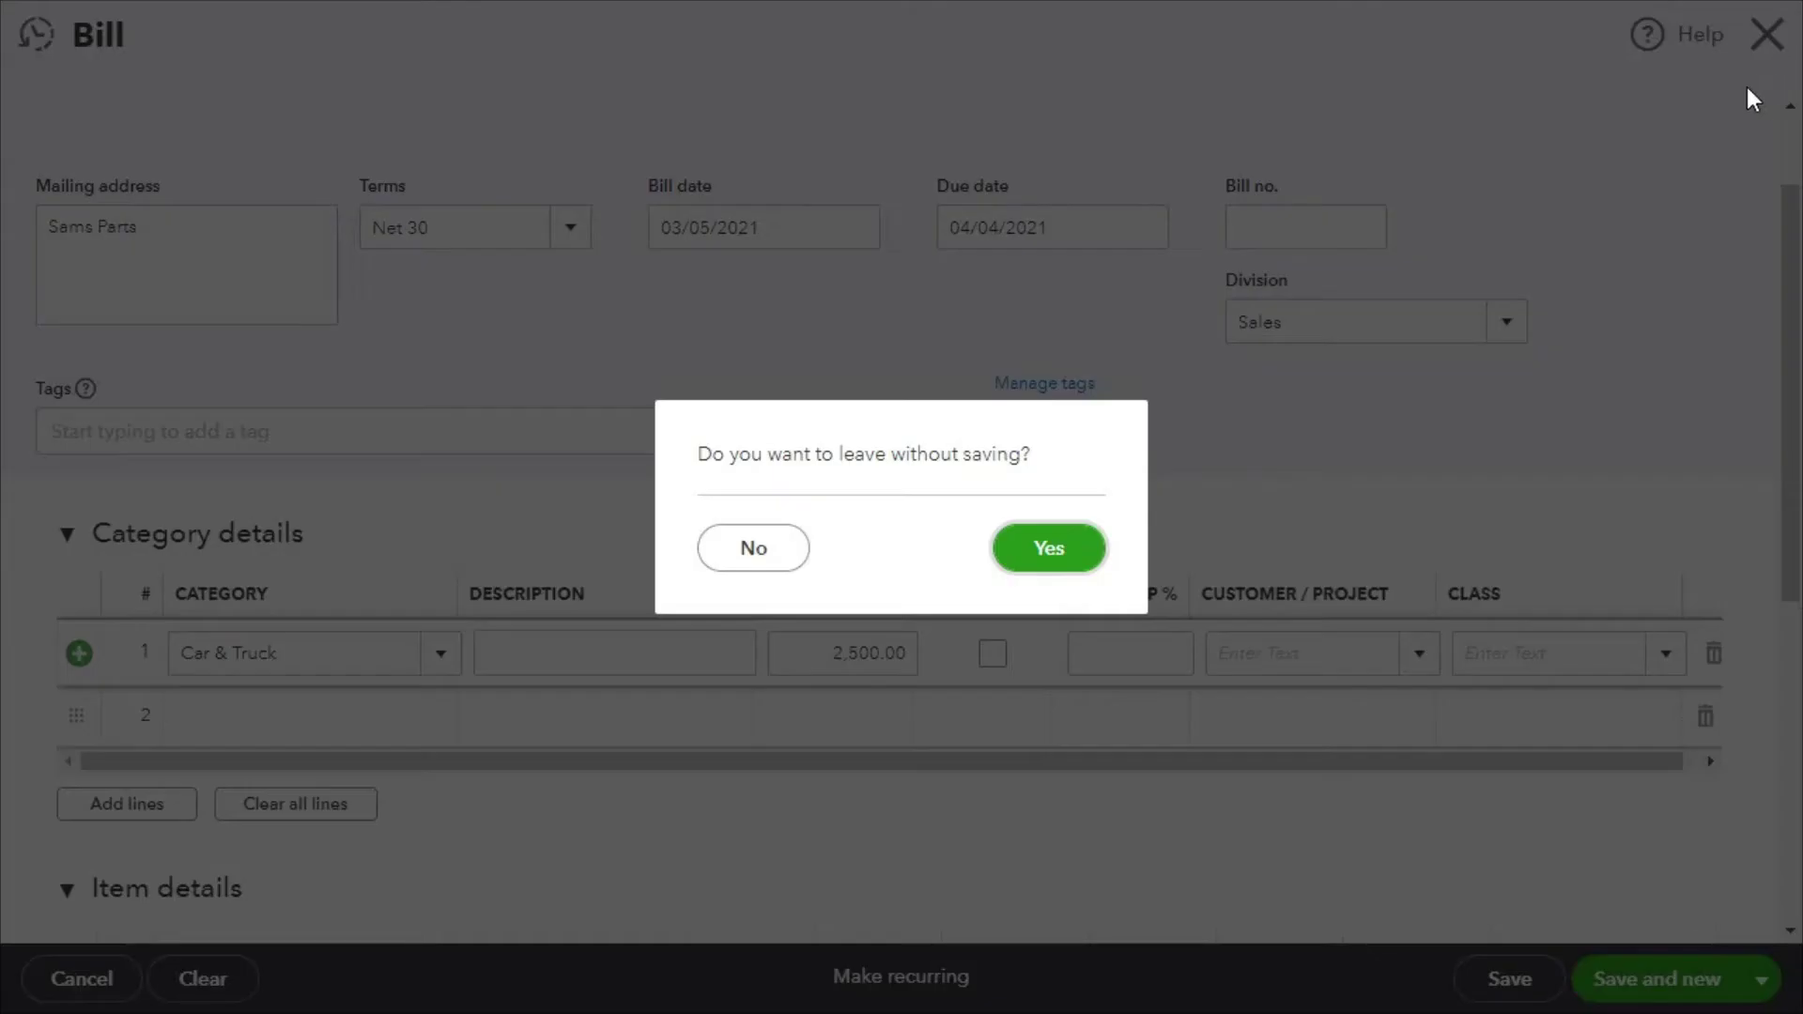
click(1001, 554)
click(1690, 34)
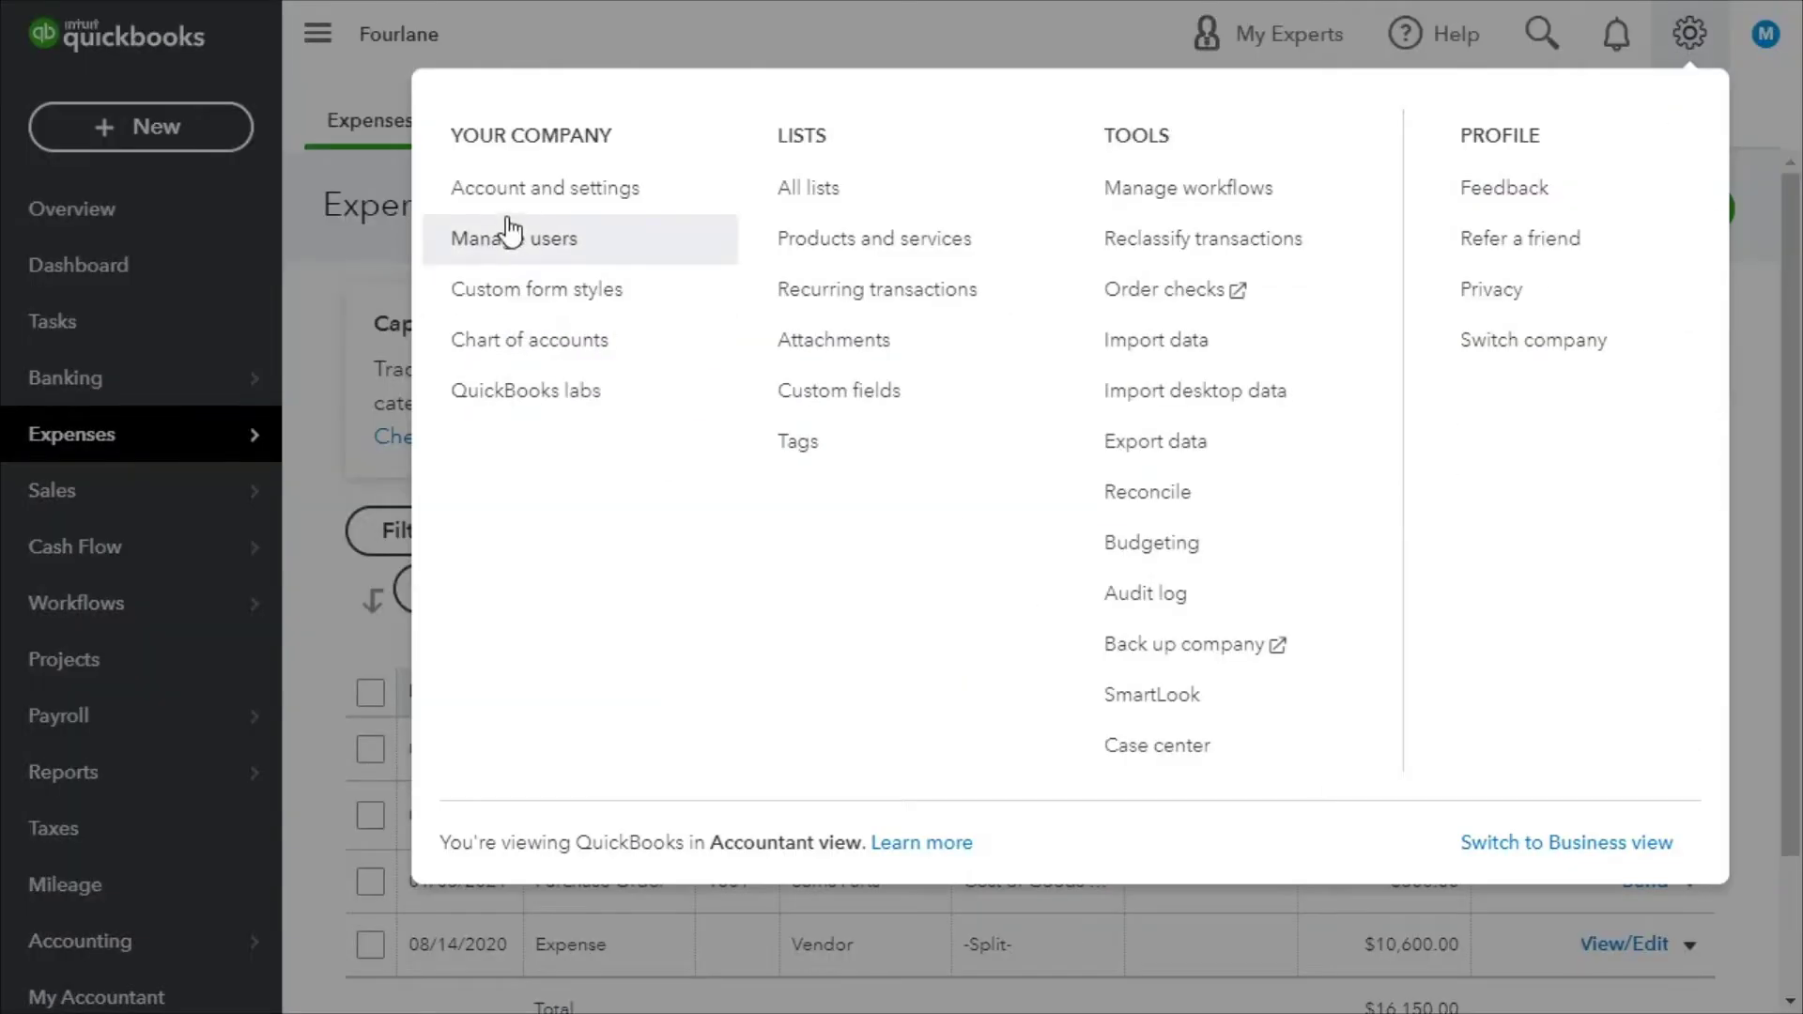
click(534, 190)
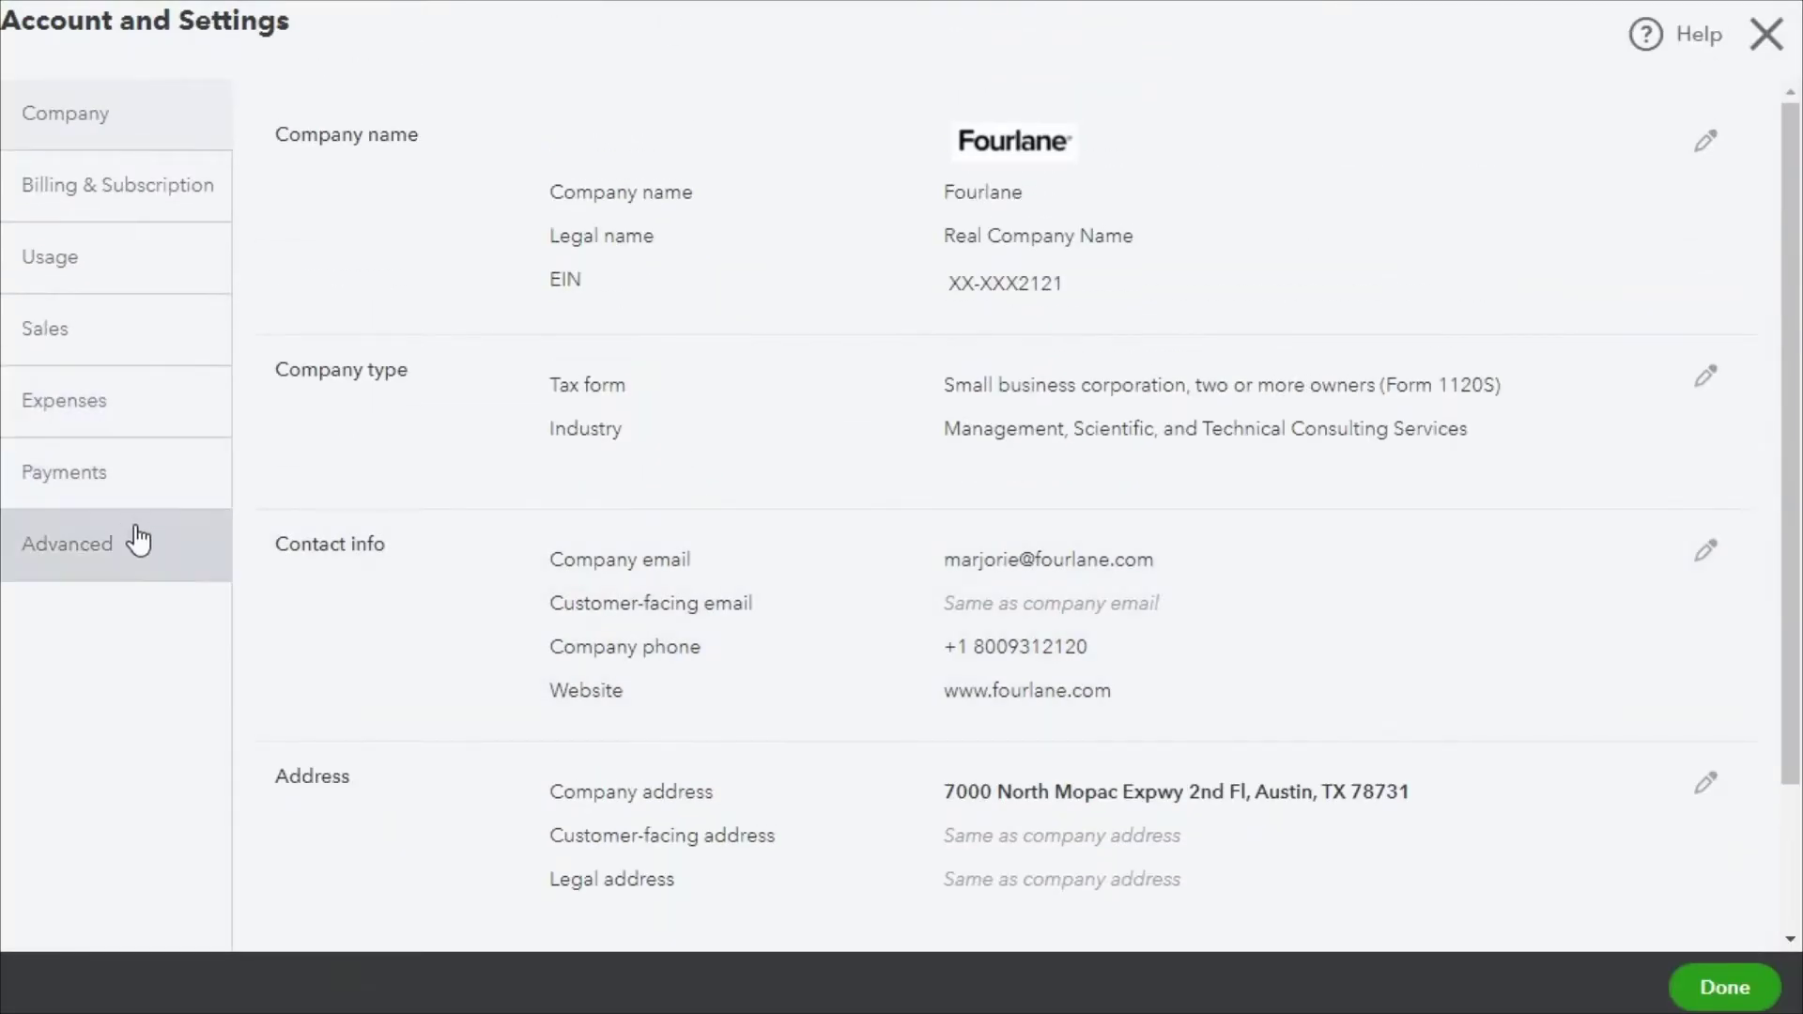
click(138, 543)
scroll(650, 591, down, 5)
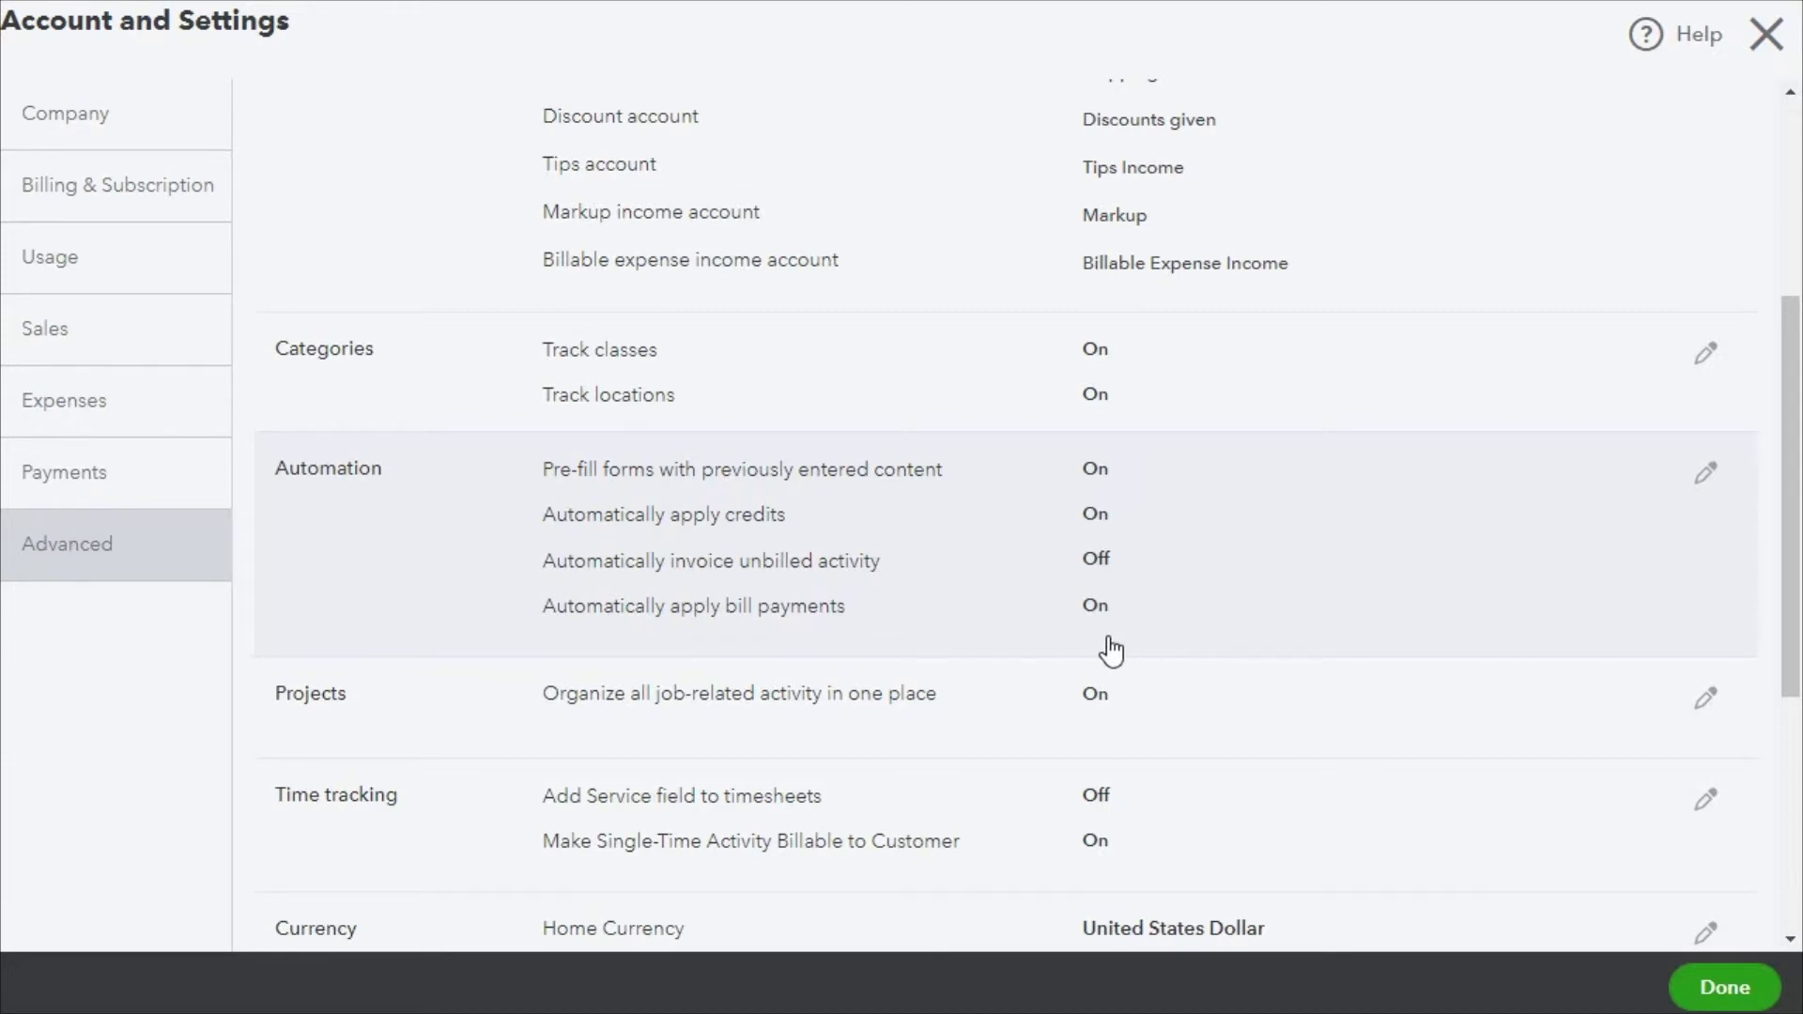
click(1763, 45)
mouse_move(141, 490)
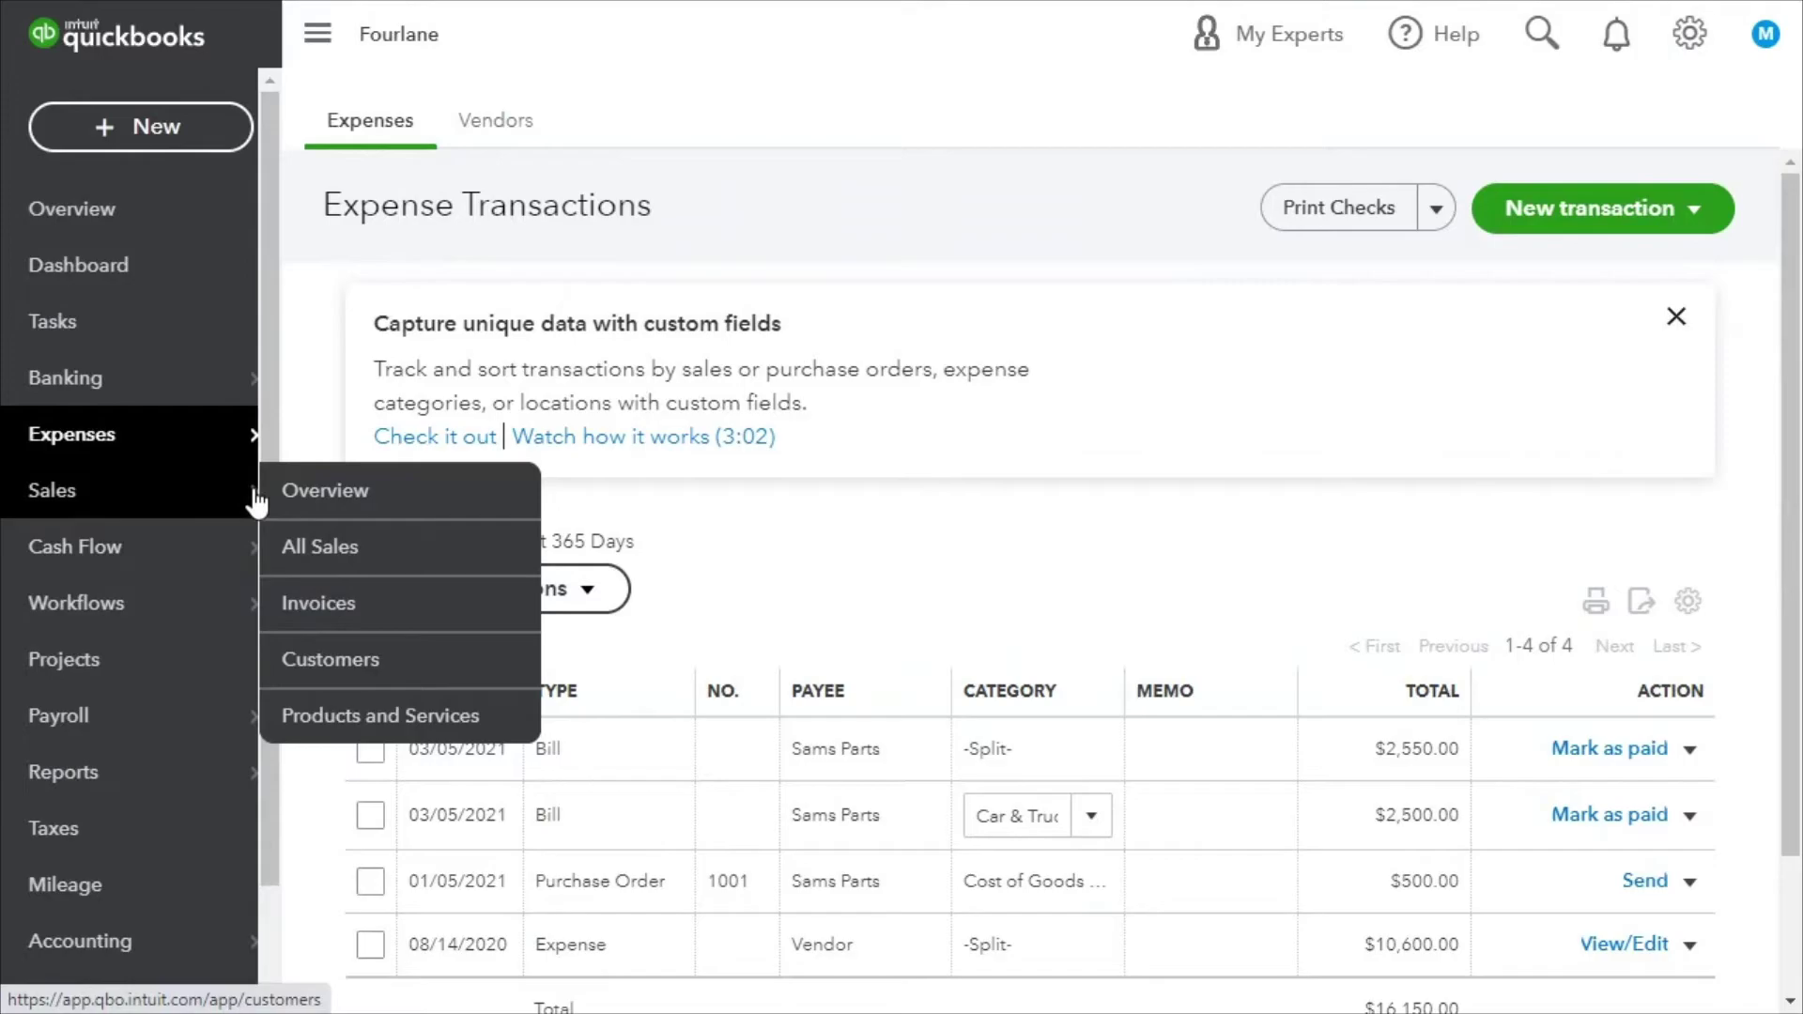
- Start a Receive Payment and add new customer JoJo Shoppe as the payer
click(117, 130)
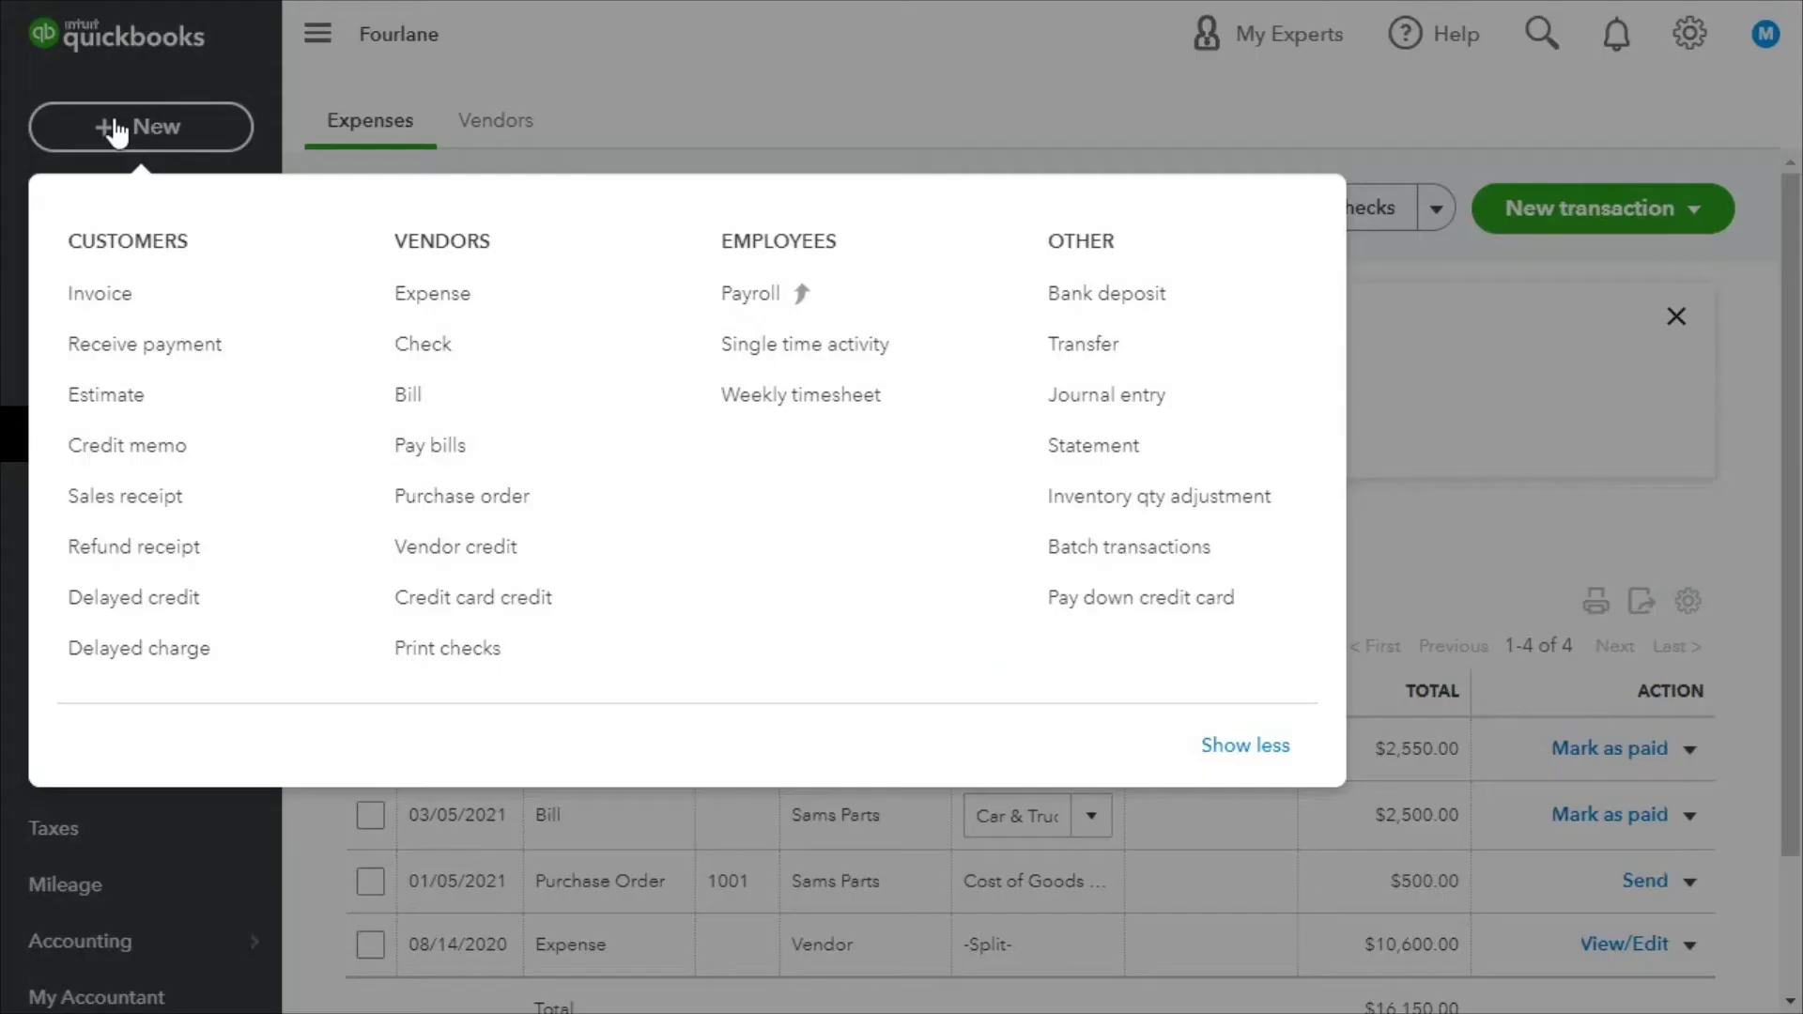
click(125, 347)
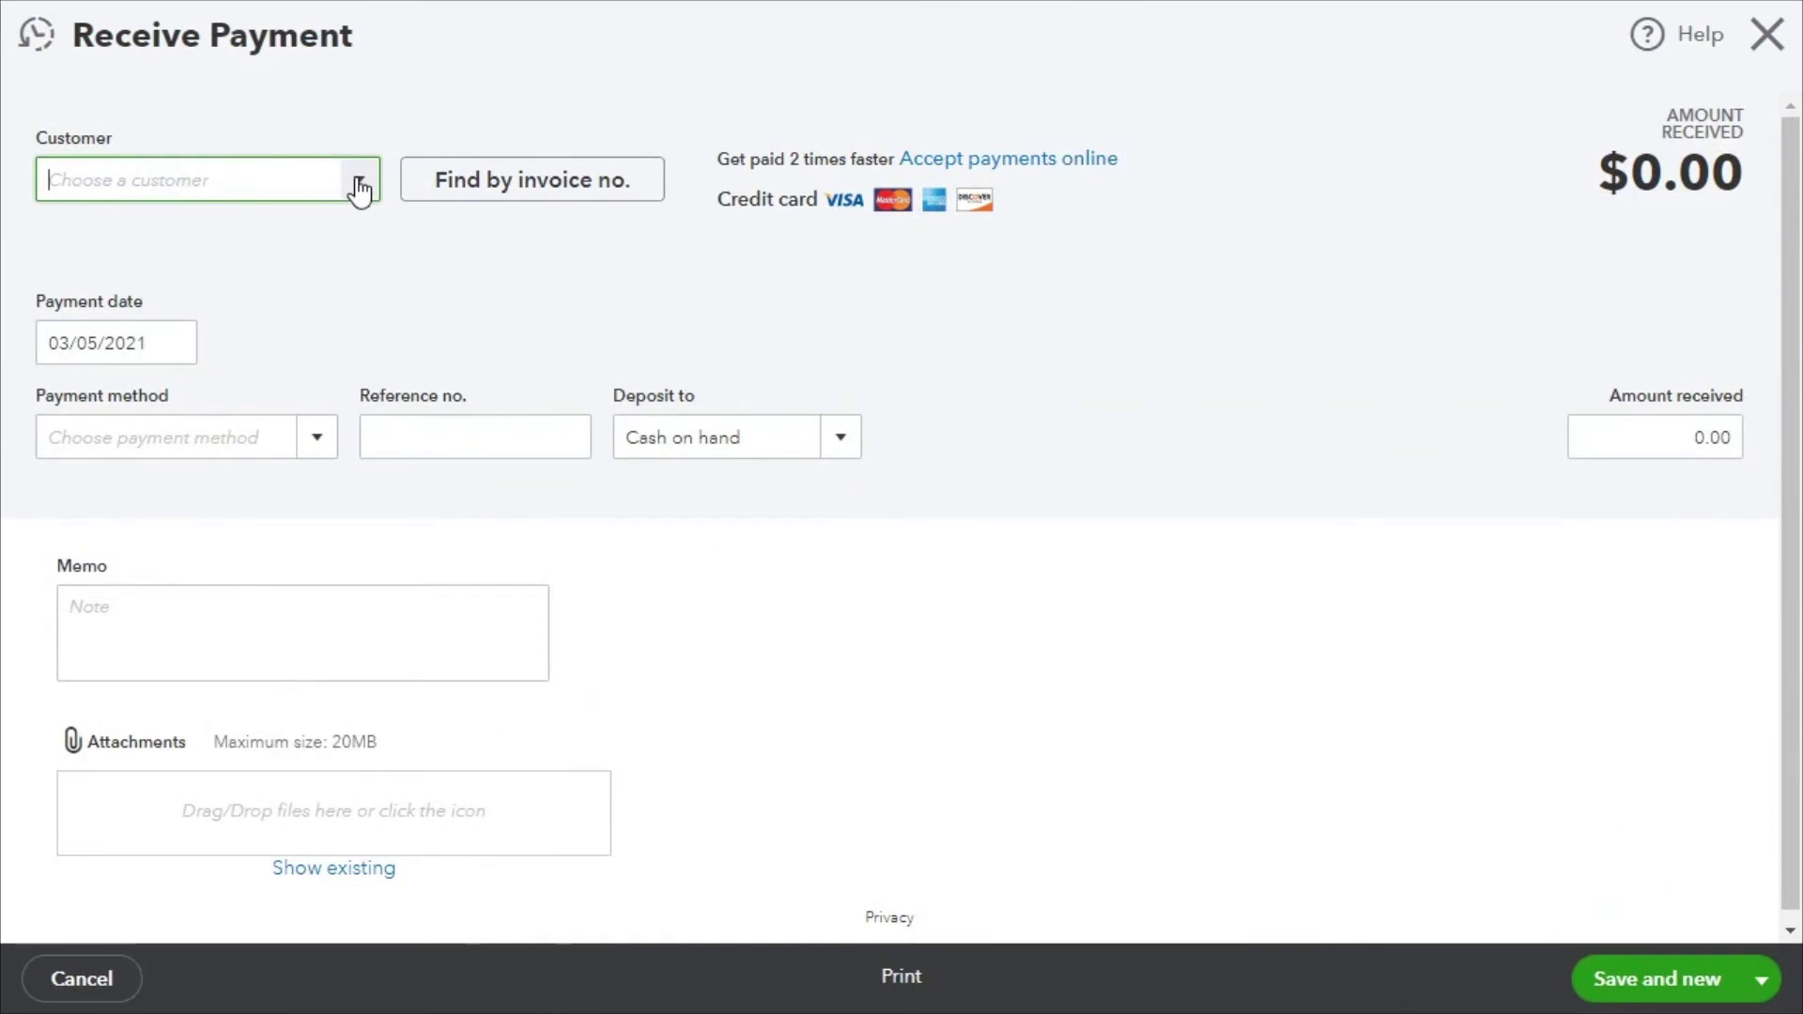
click(358, 182)
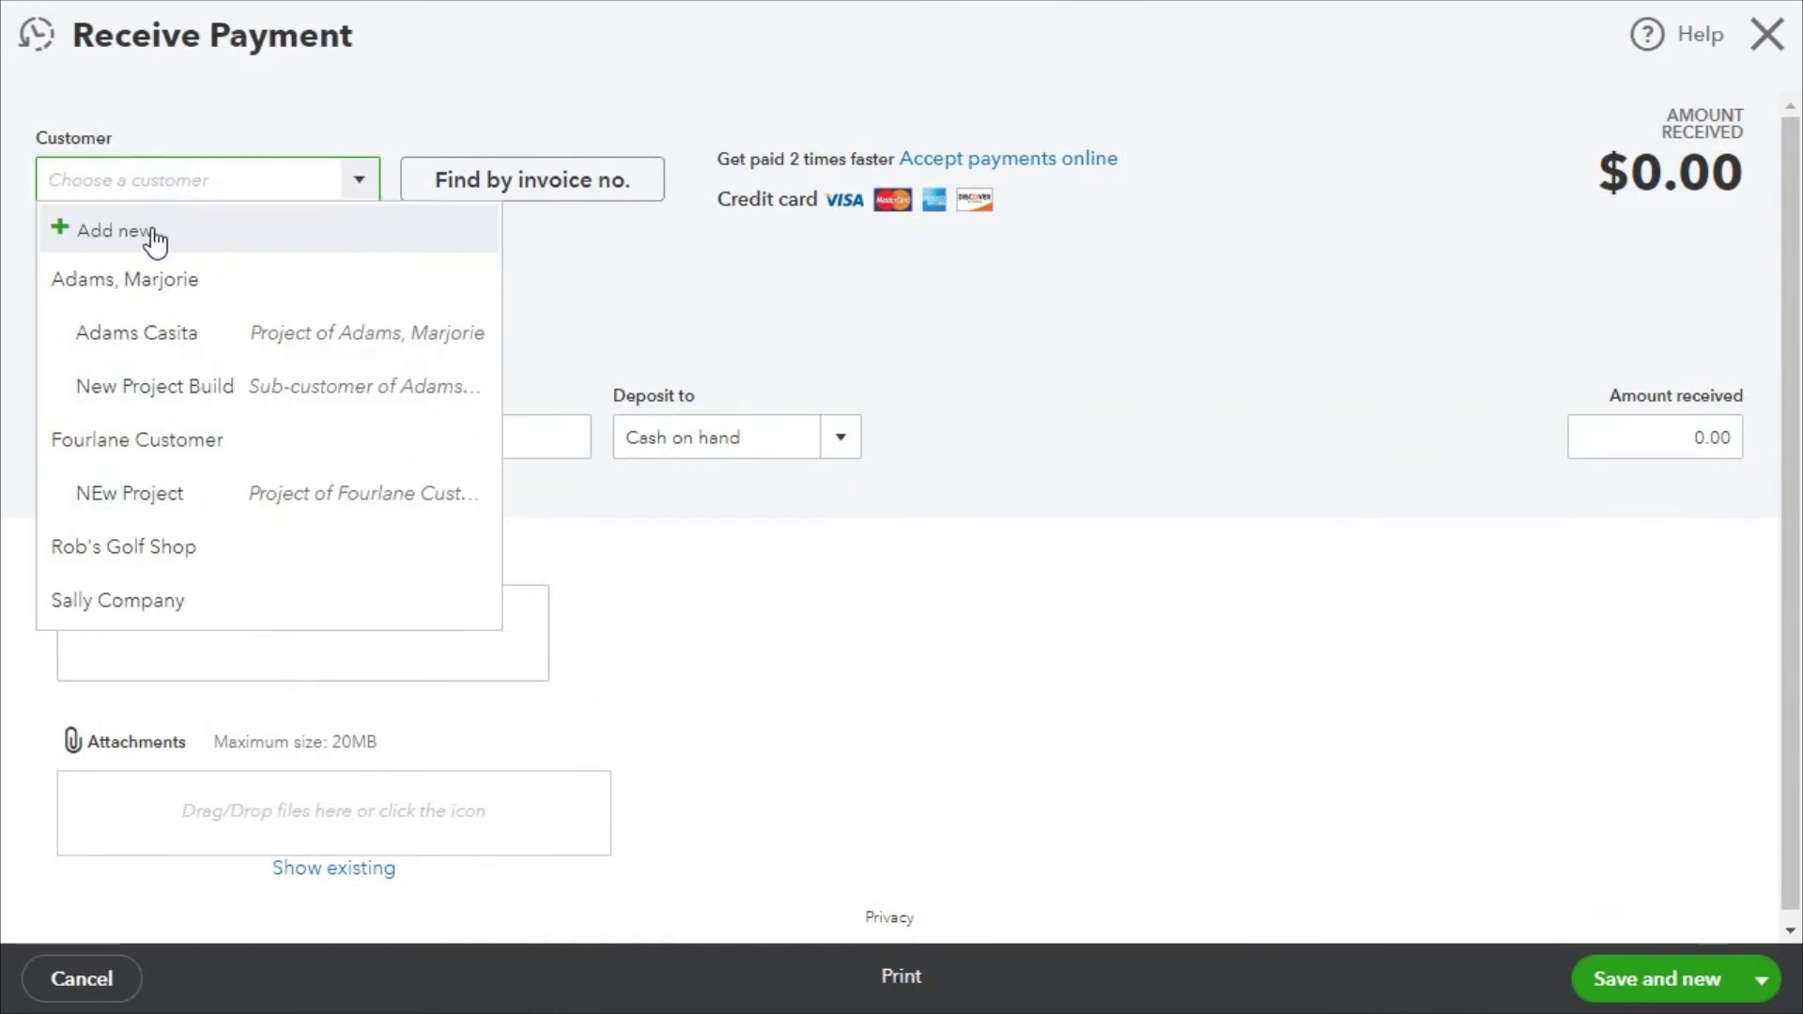
click(139, 241)
text(JoJo Shopp)
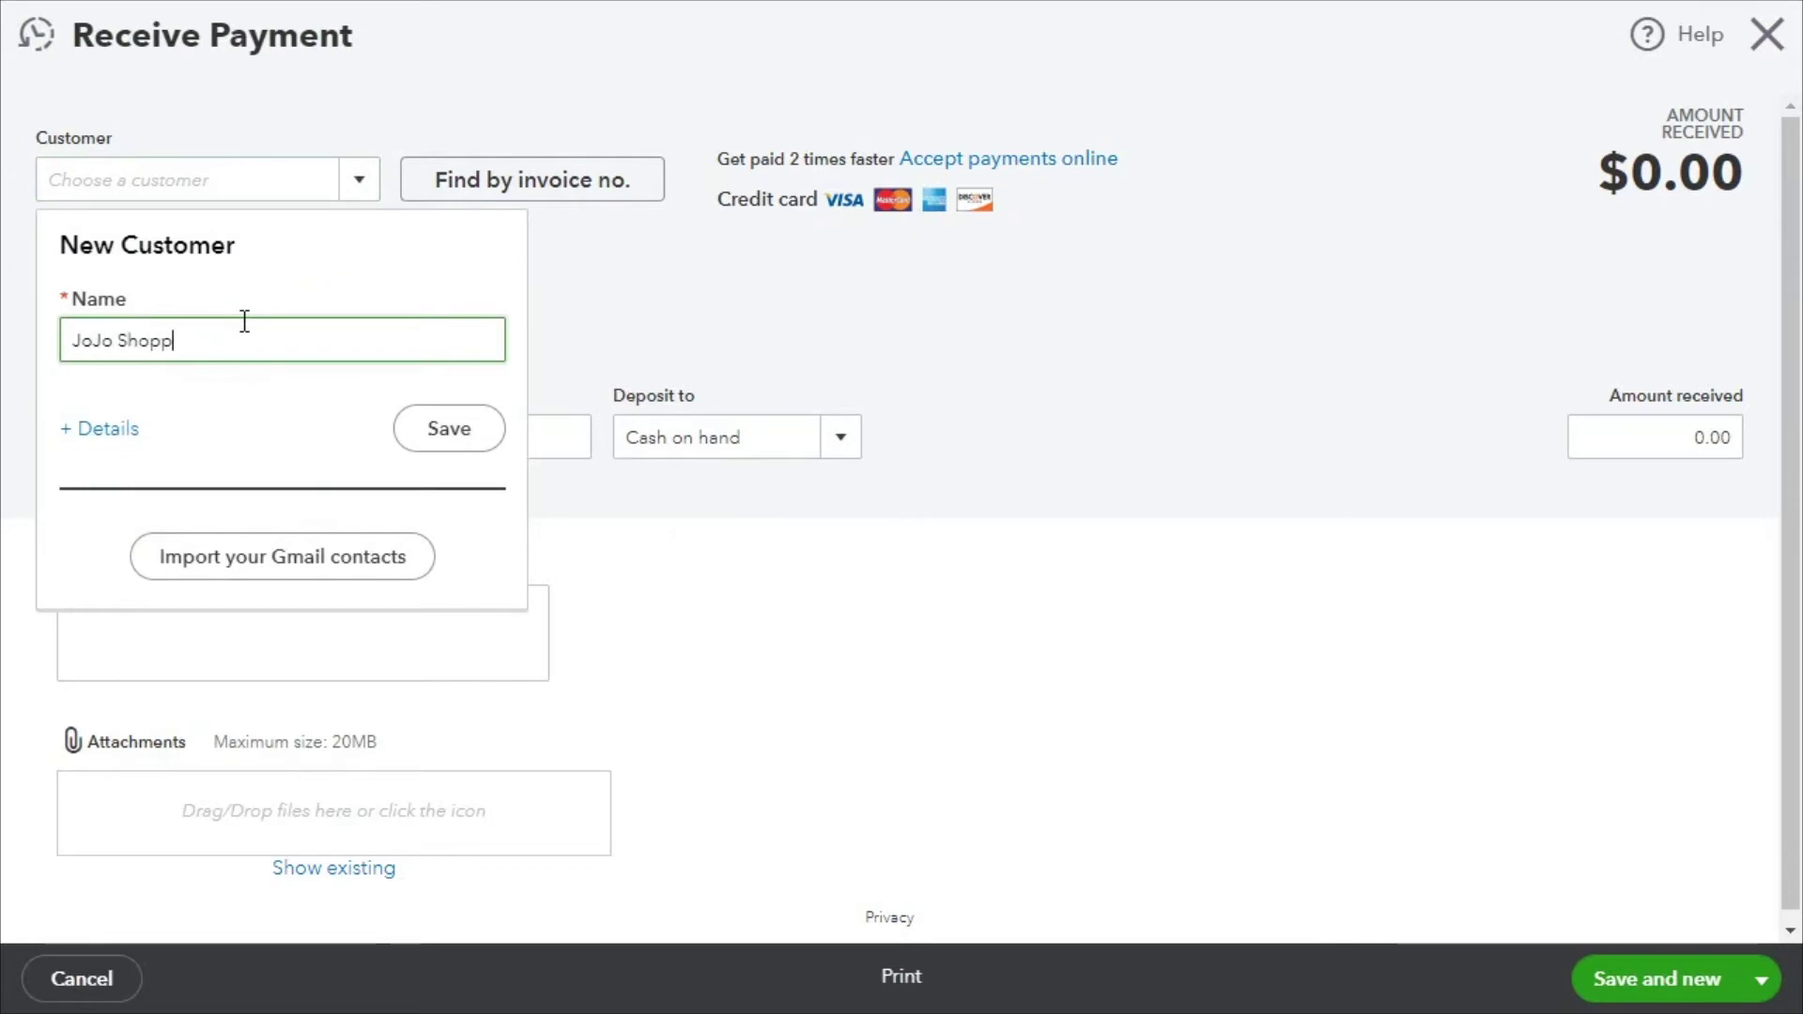
text(e)
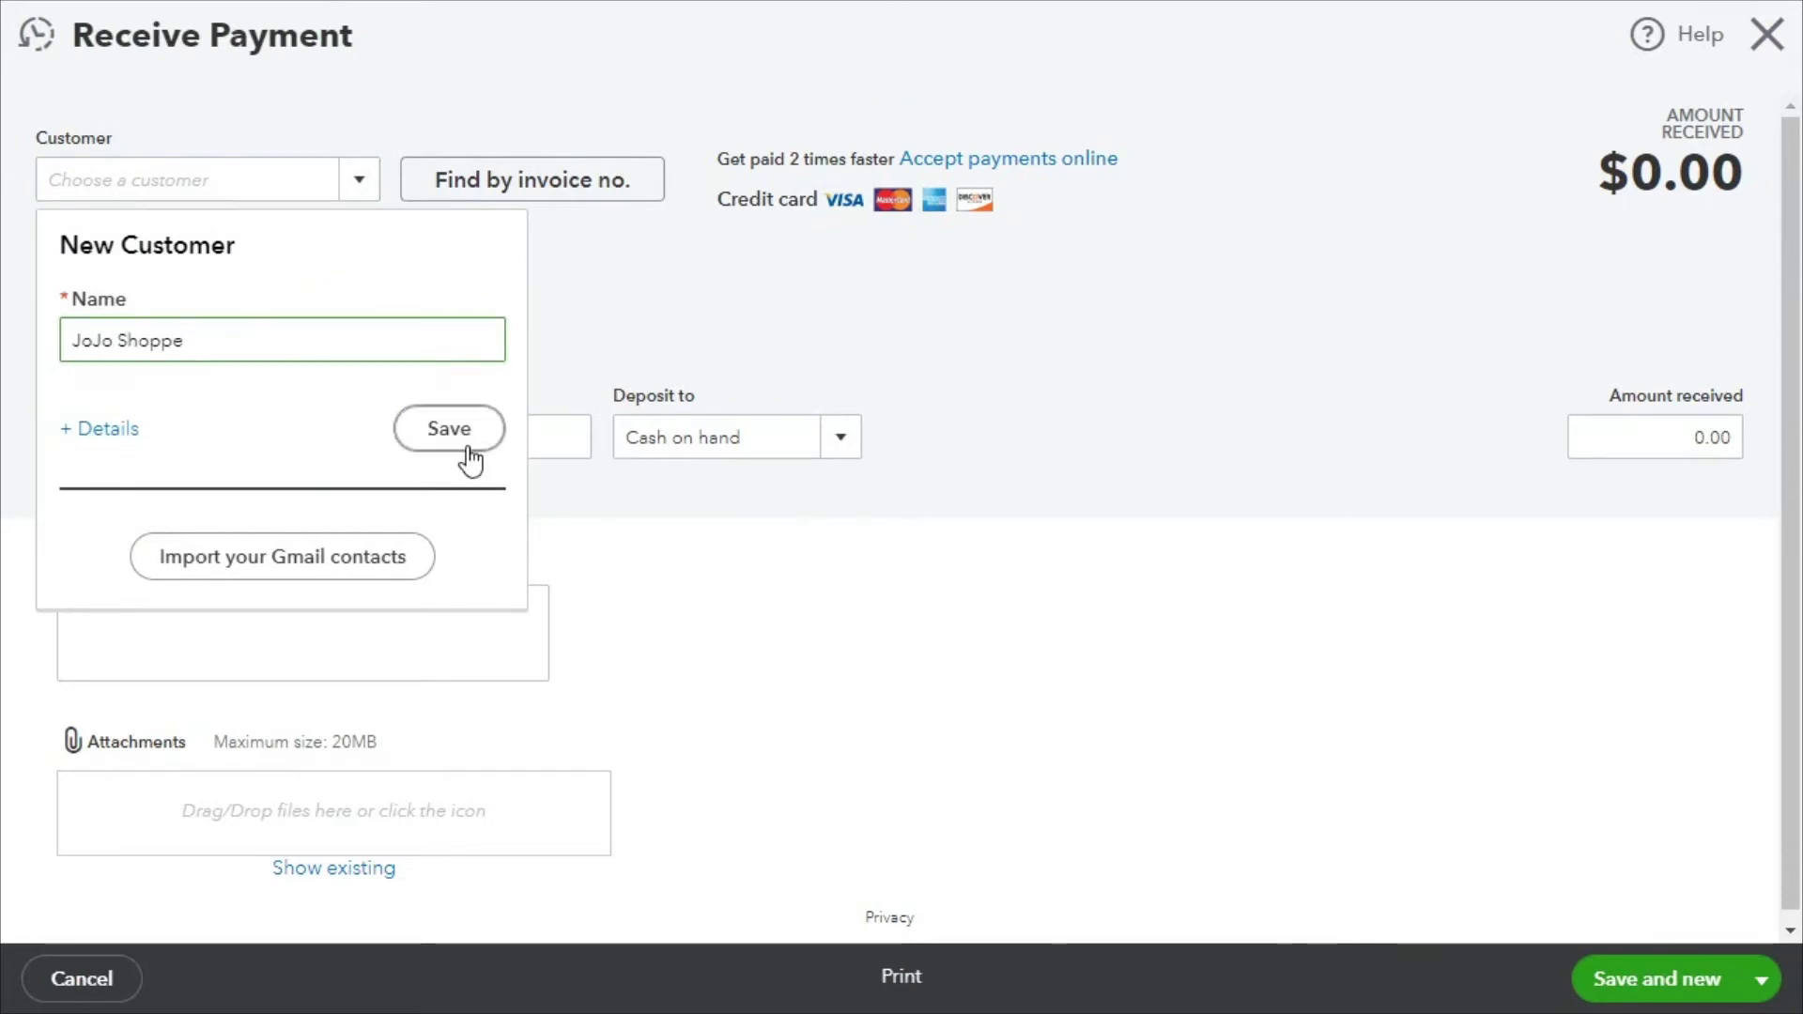
click(468, 451)
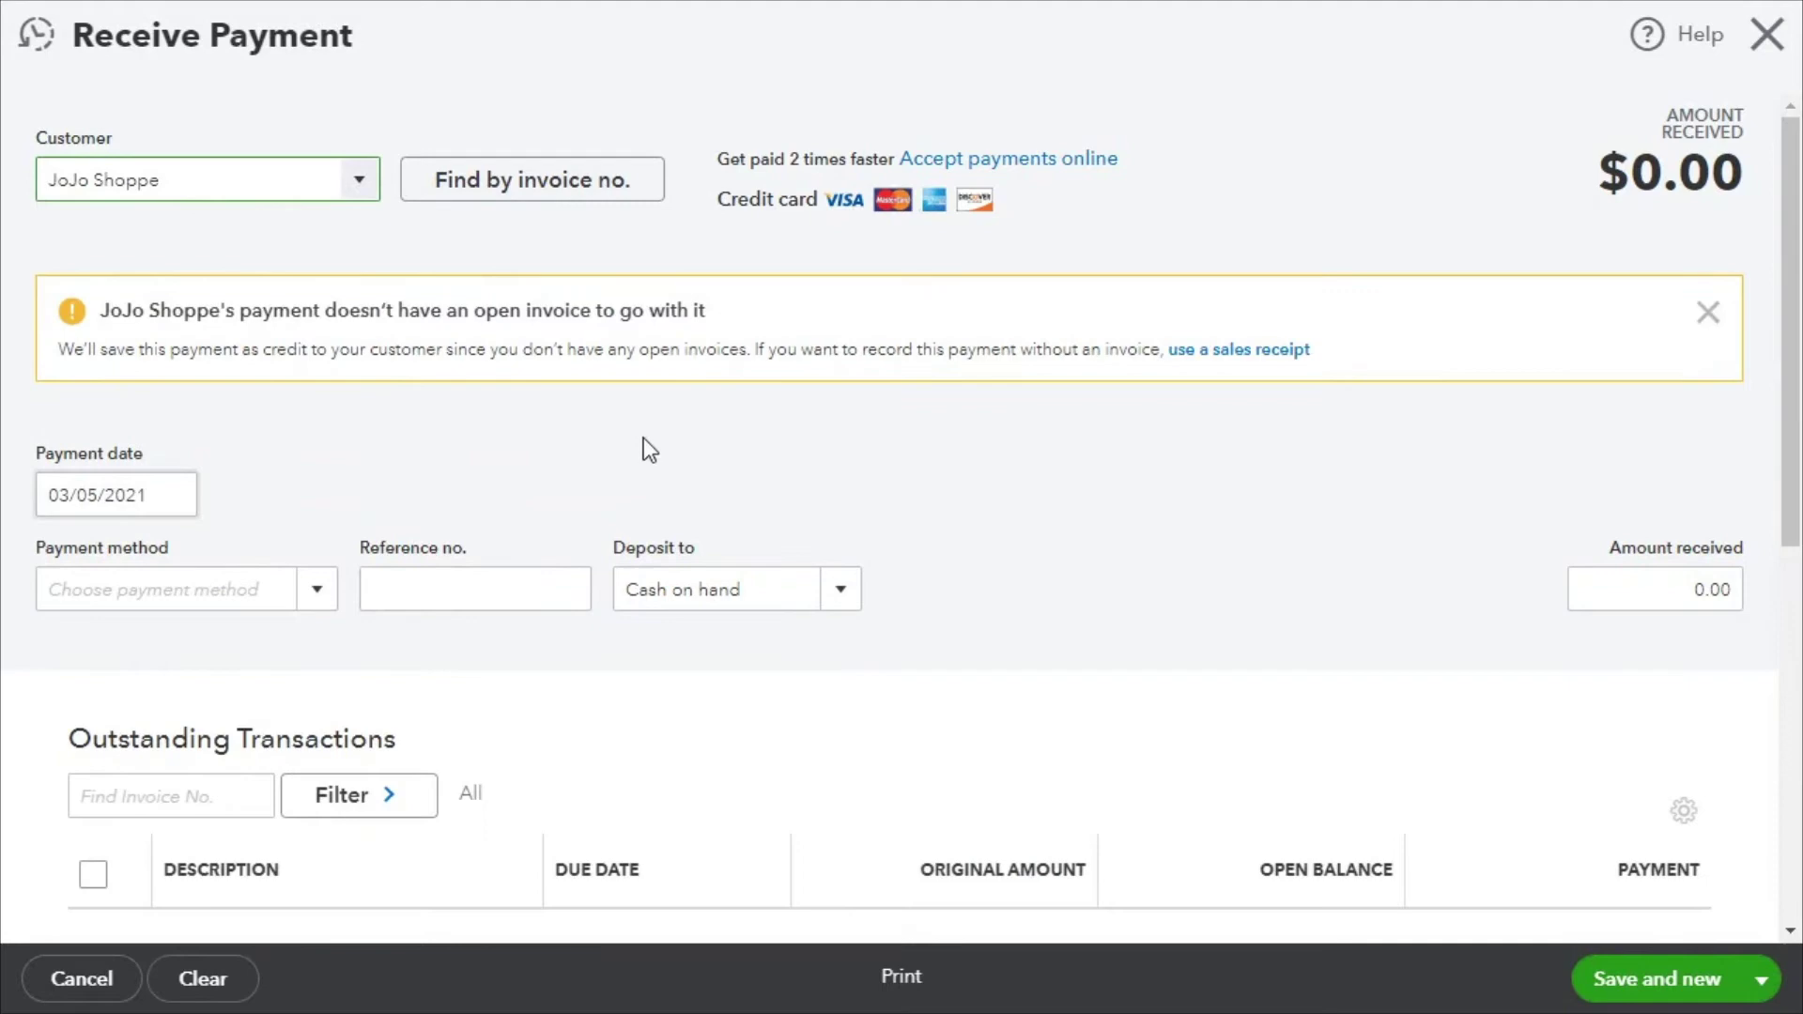
- Enter $2,500 received from JoJo Shoppe, save it as a customer credit, and close the form
scroll(627, 443, down, 3)
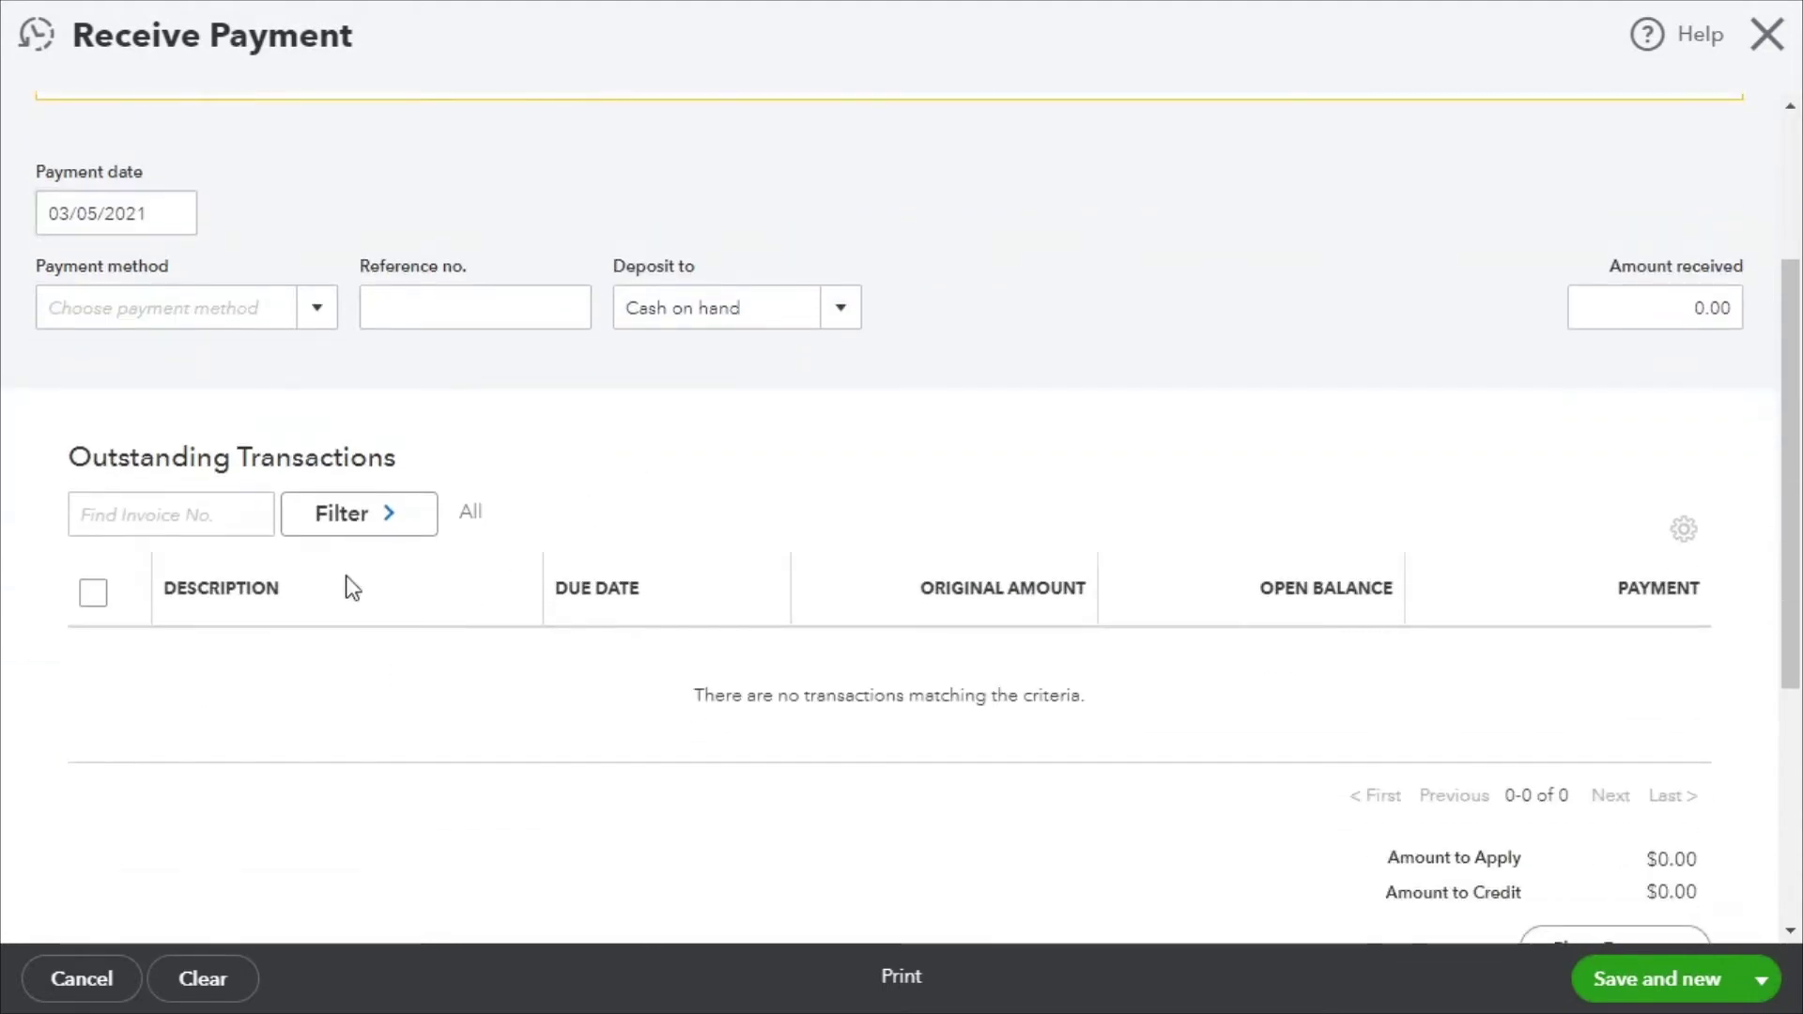
scroll(308, 368, up, 3)
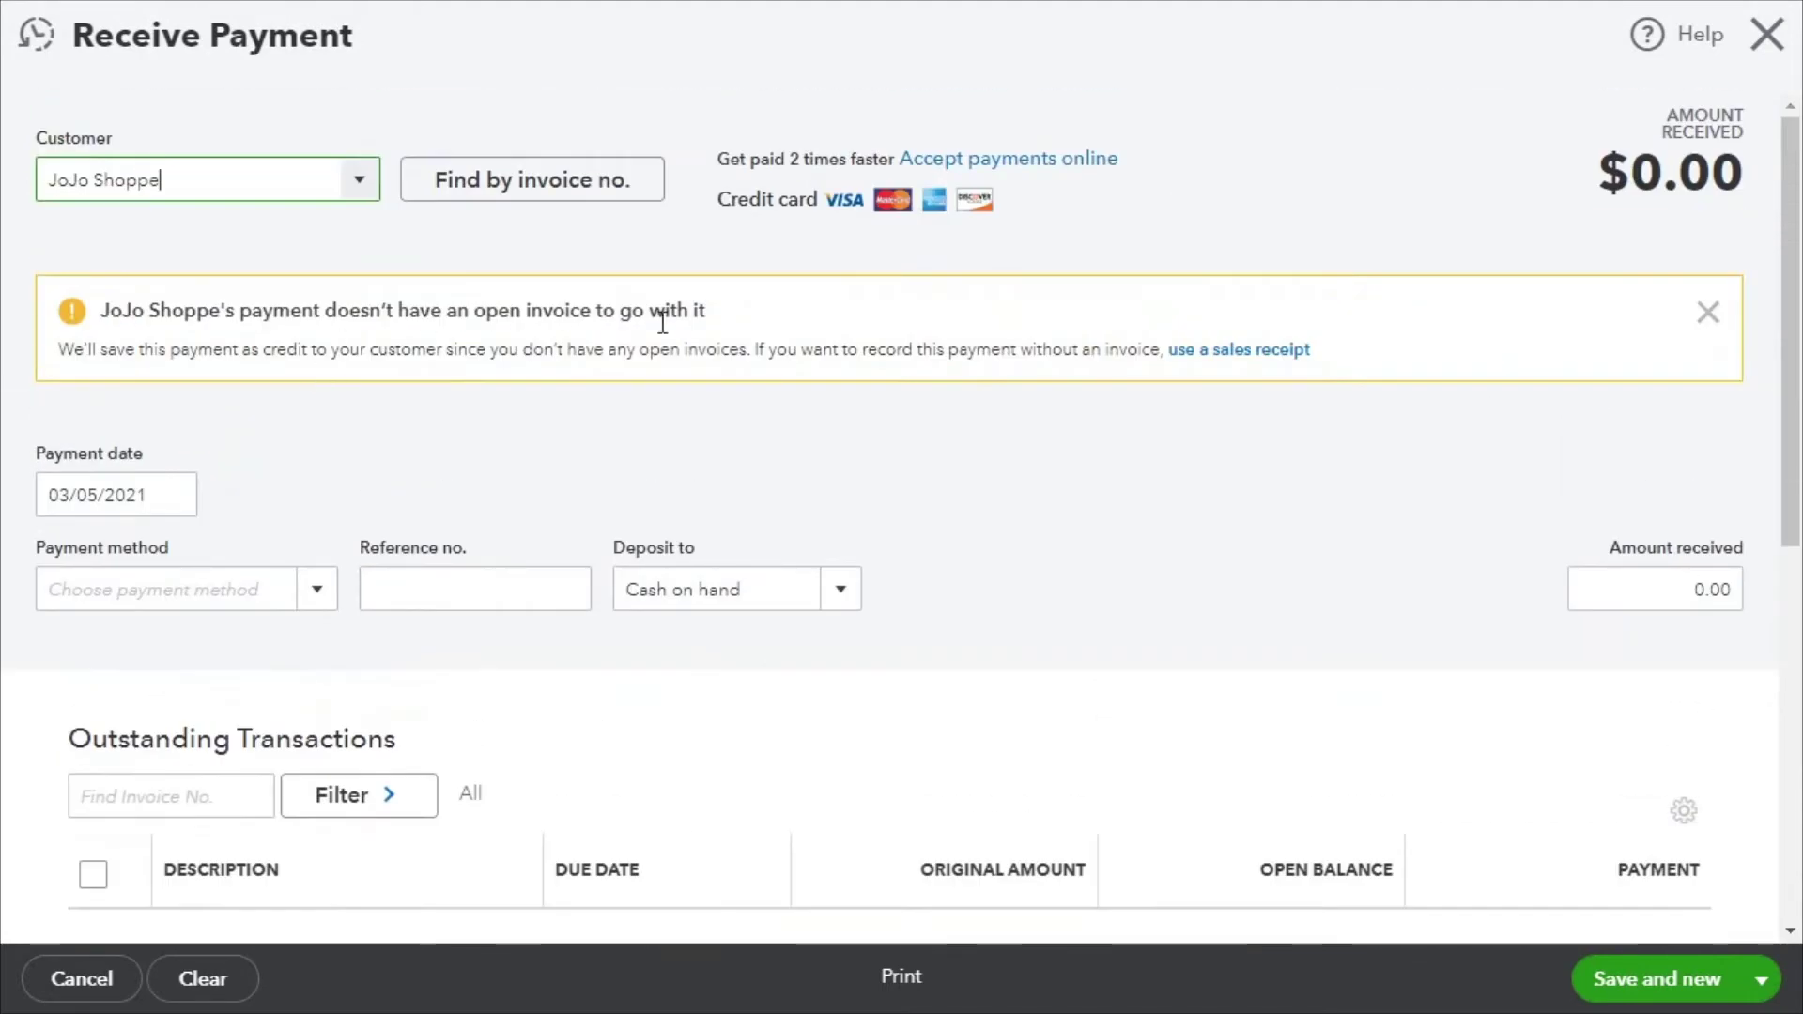
click(1664, 592)
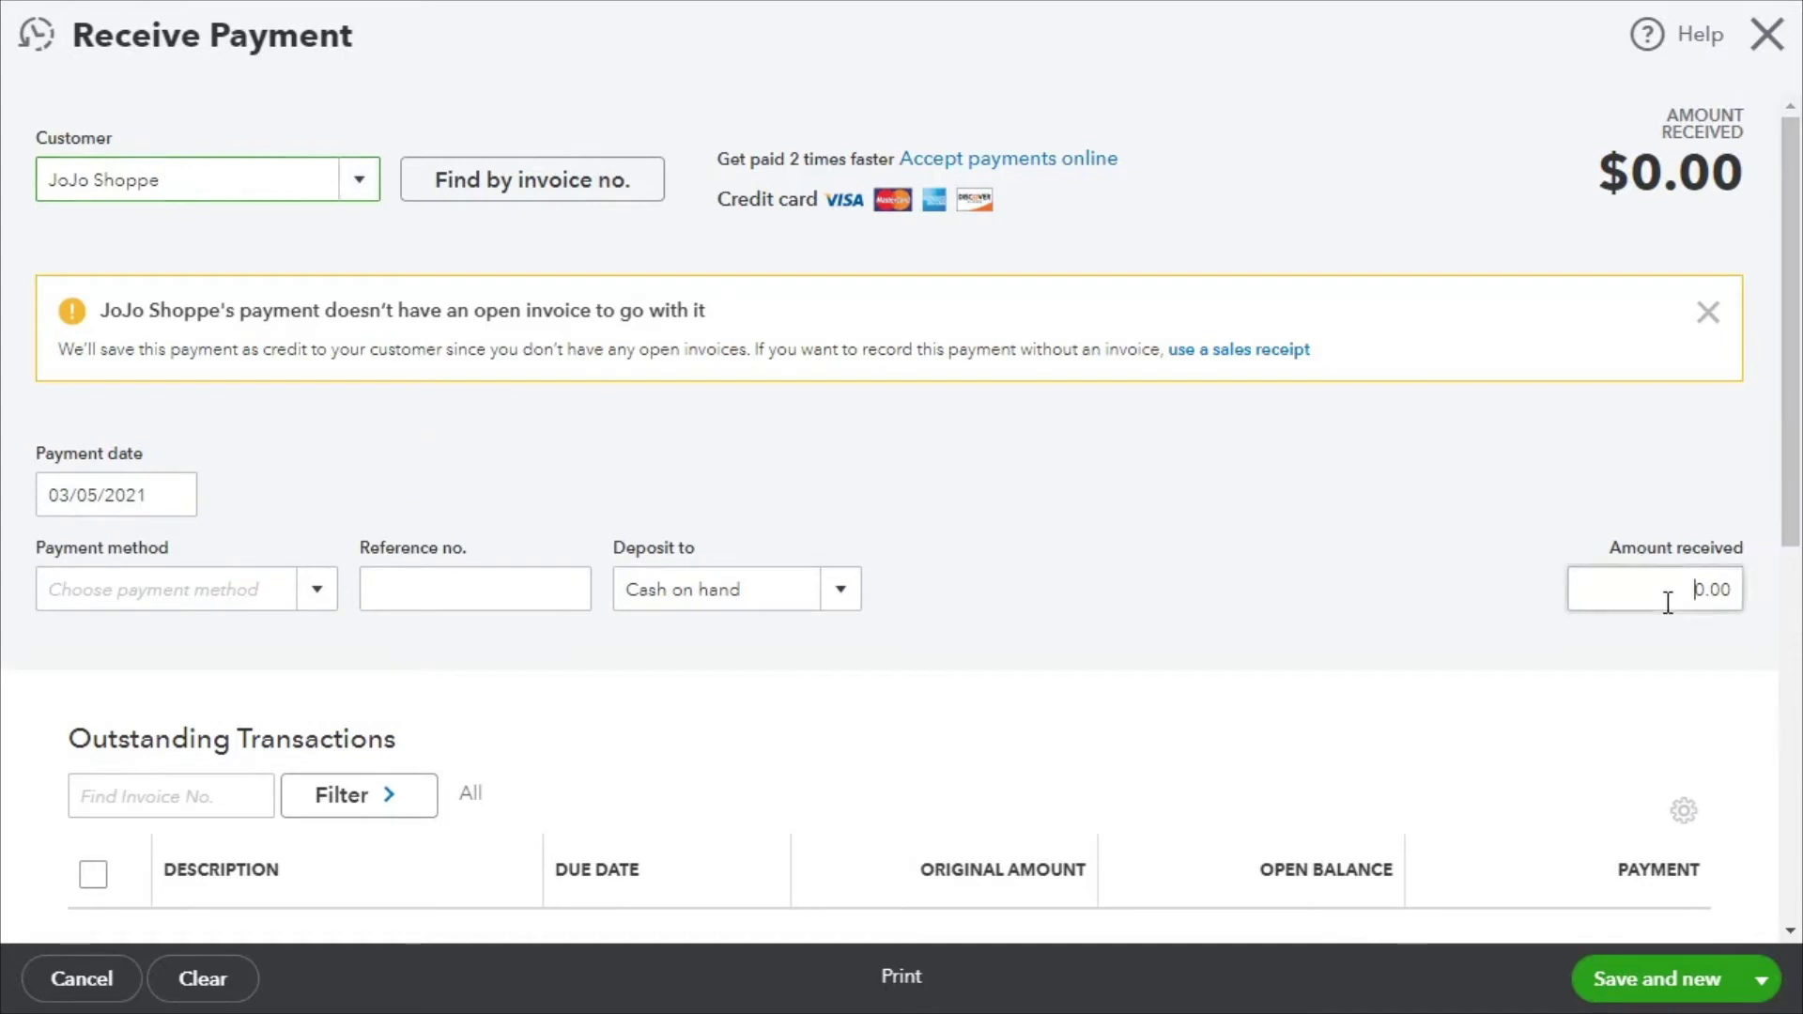
text(2500)
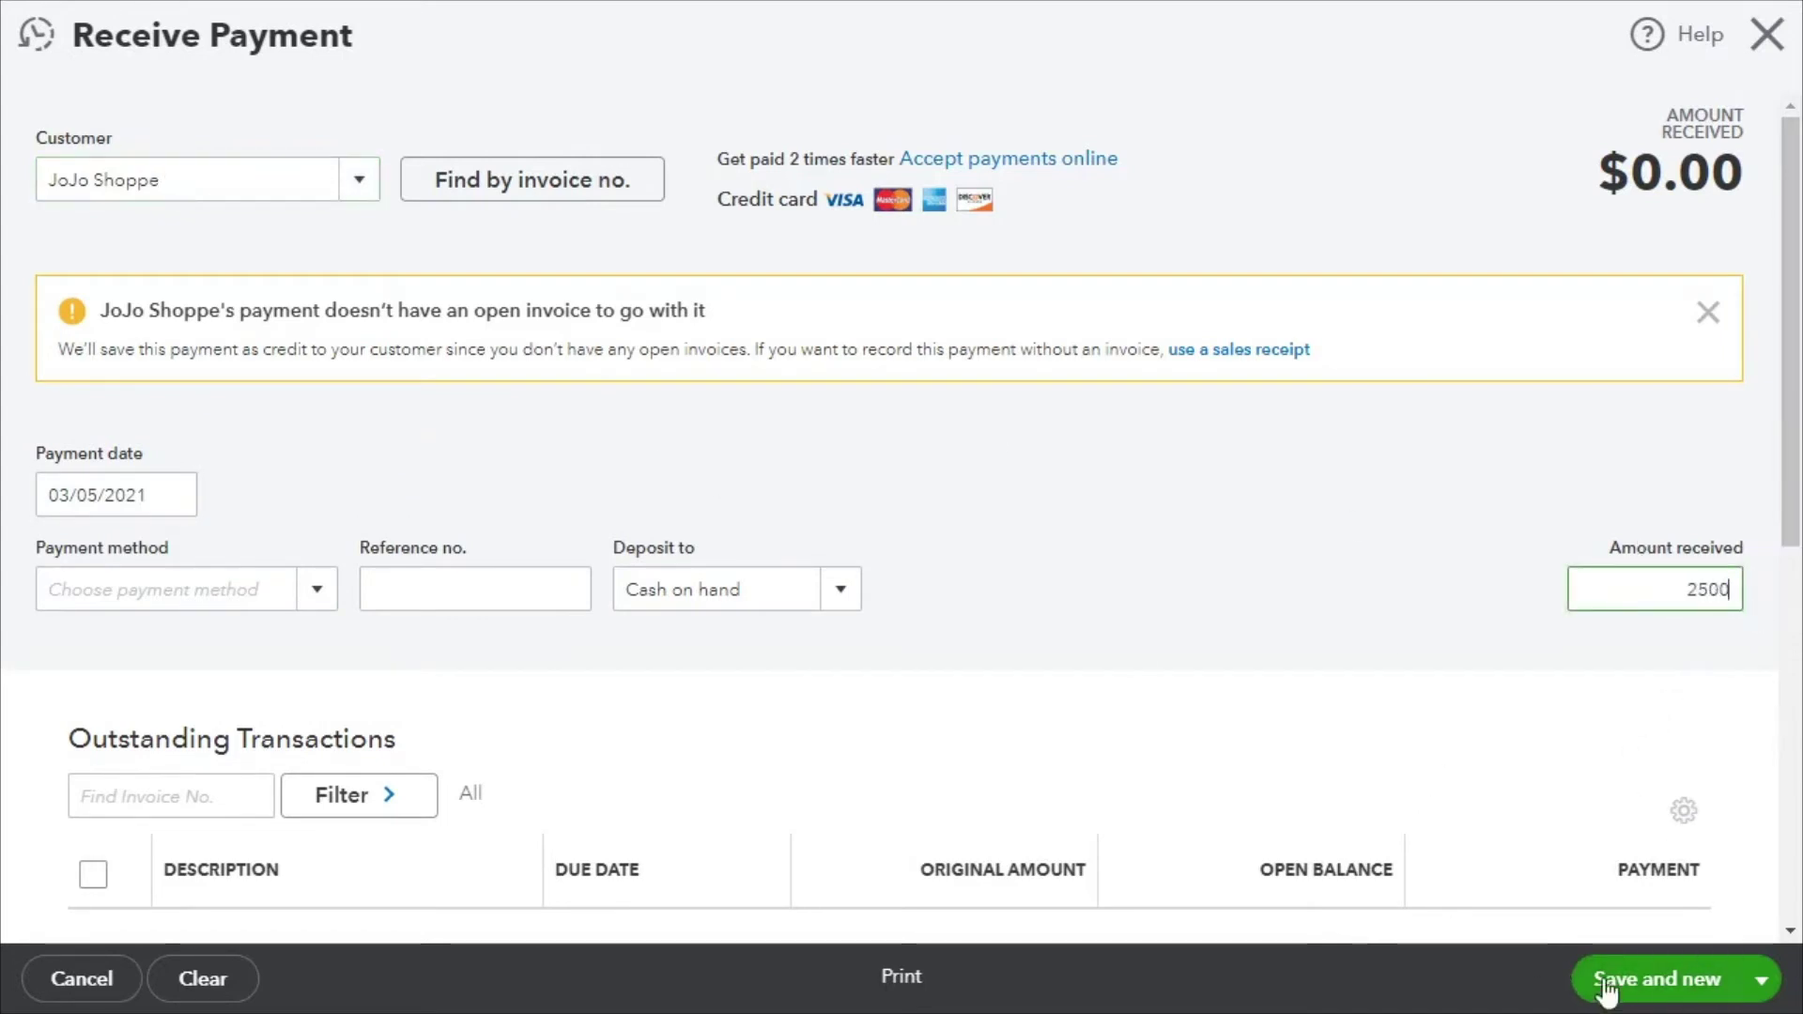
click(1670, 972)
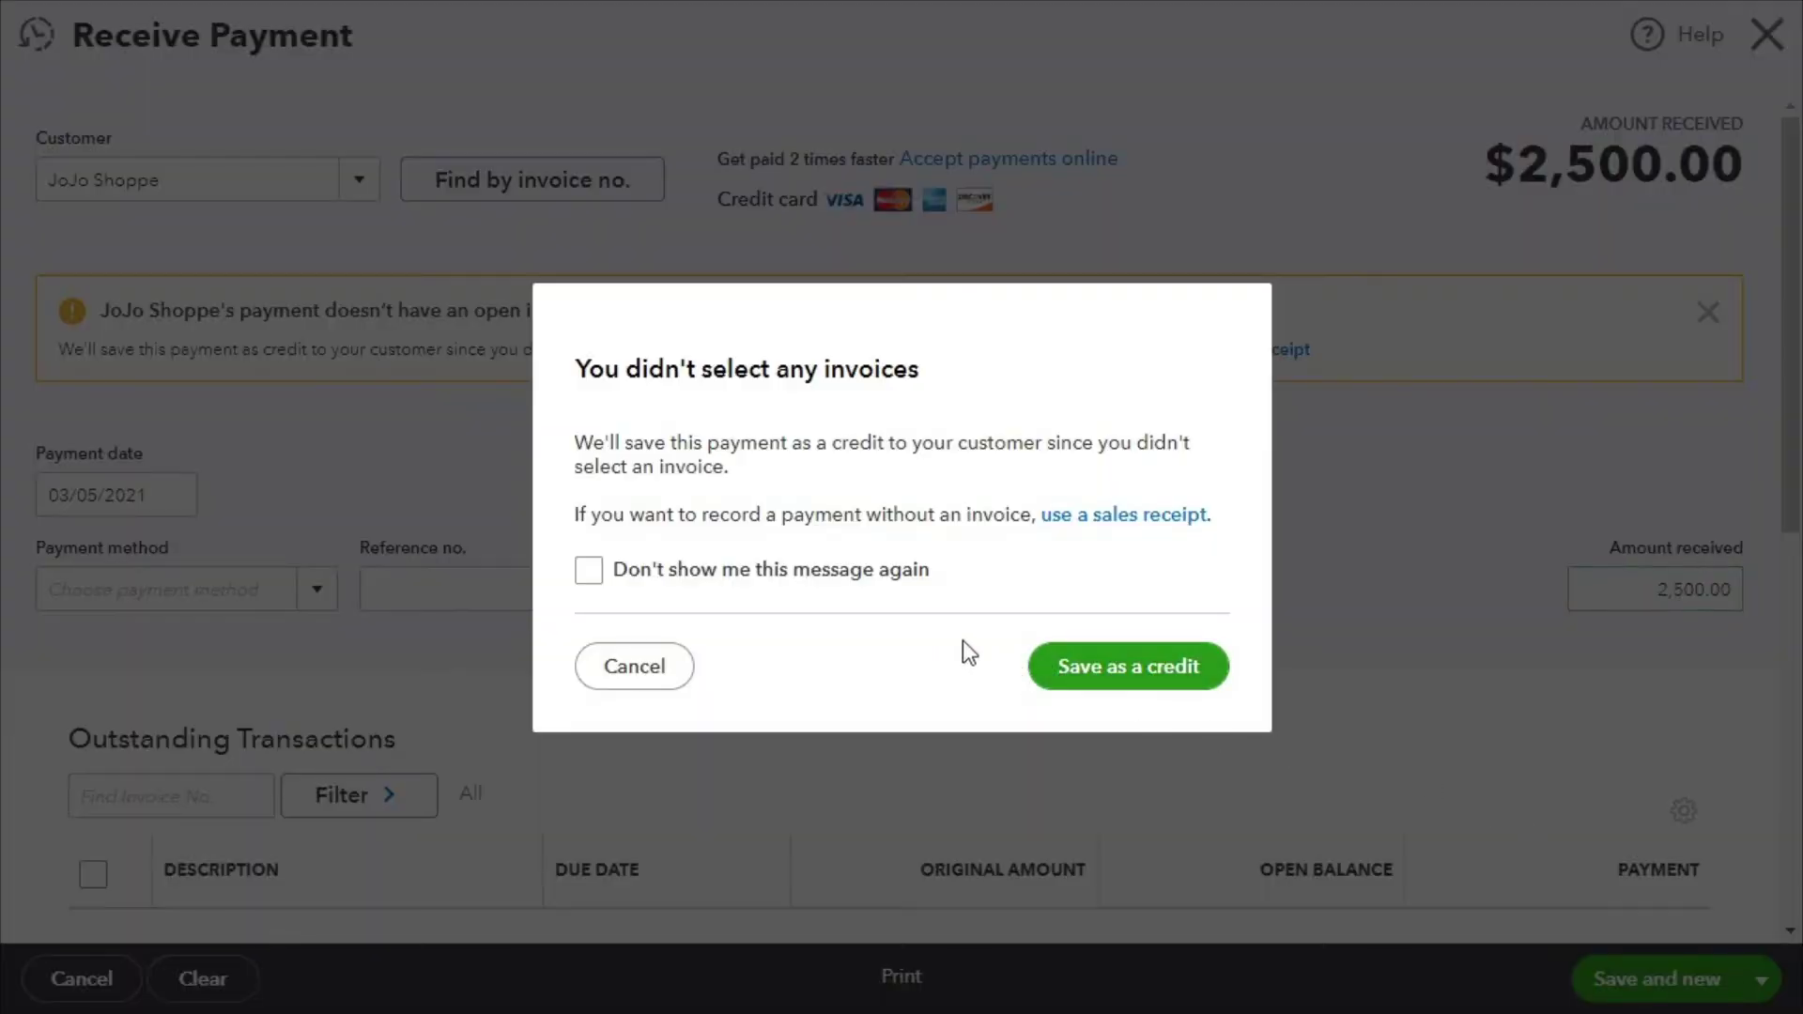
click(1140, 671)
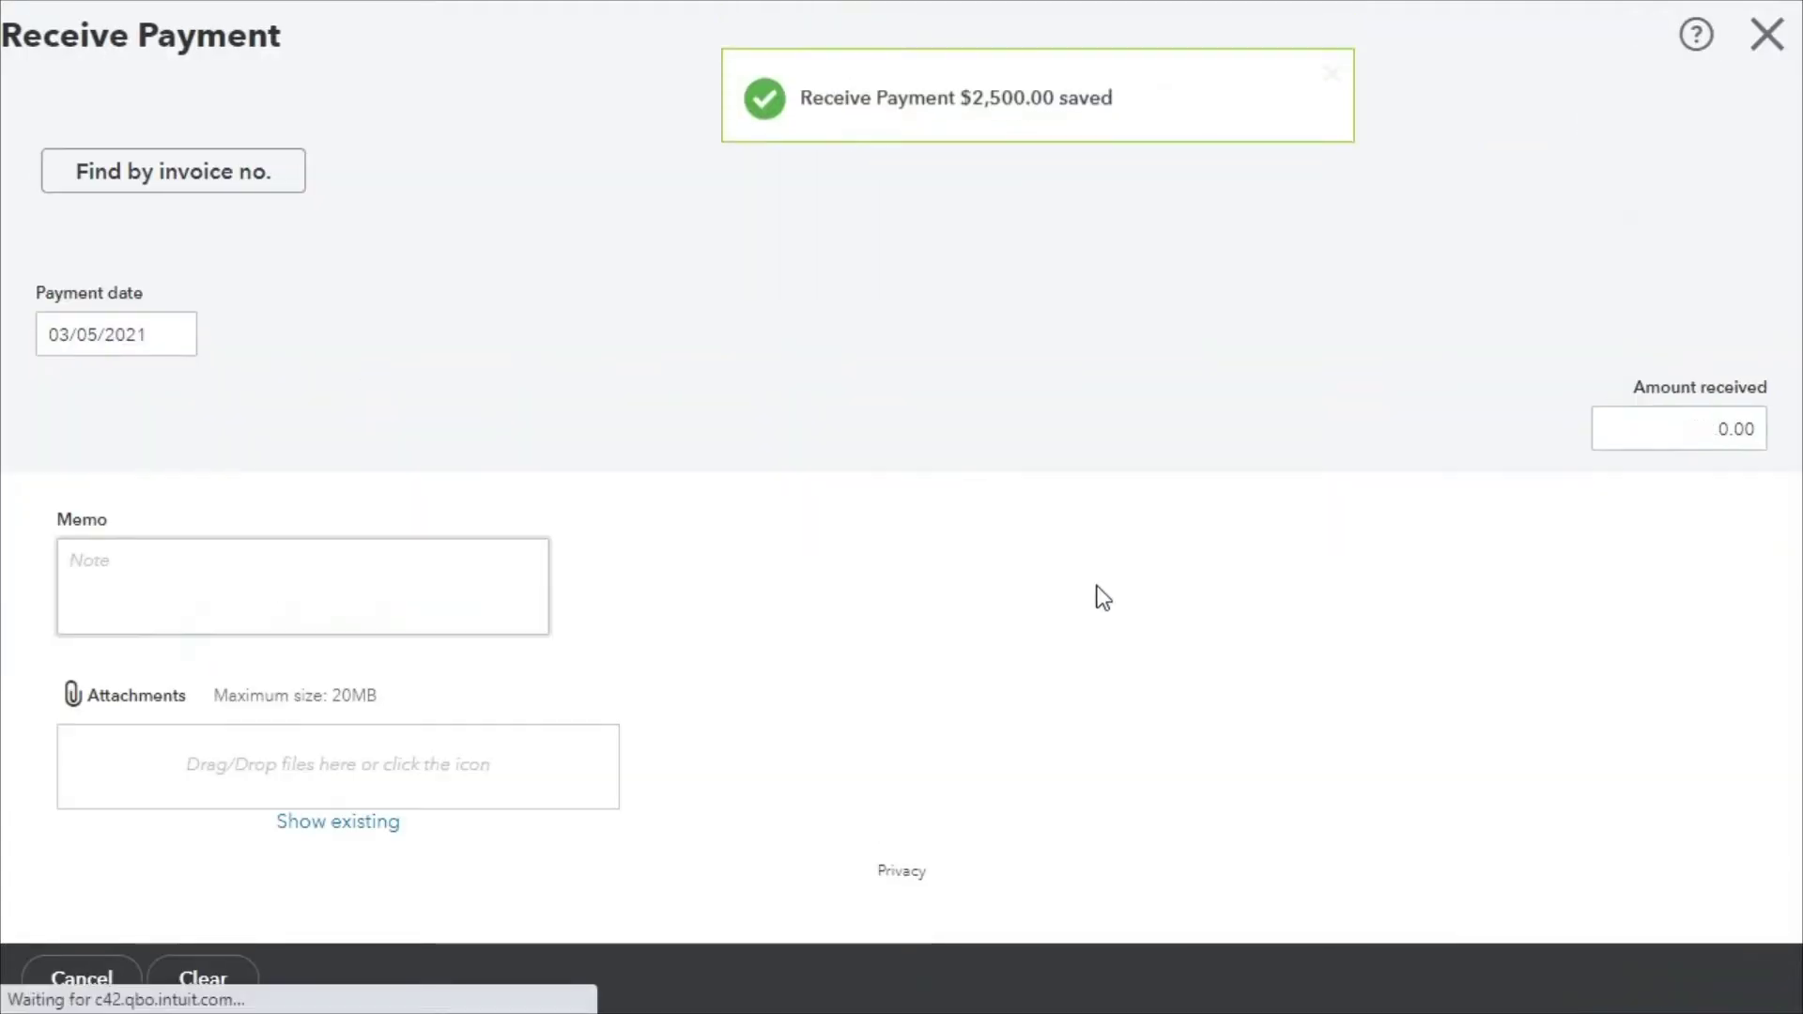
click(1762, 38)
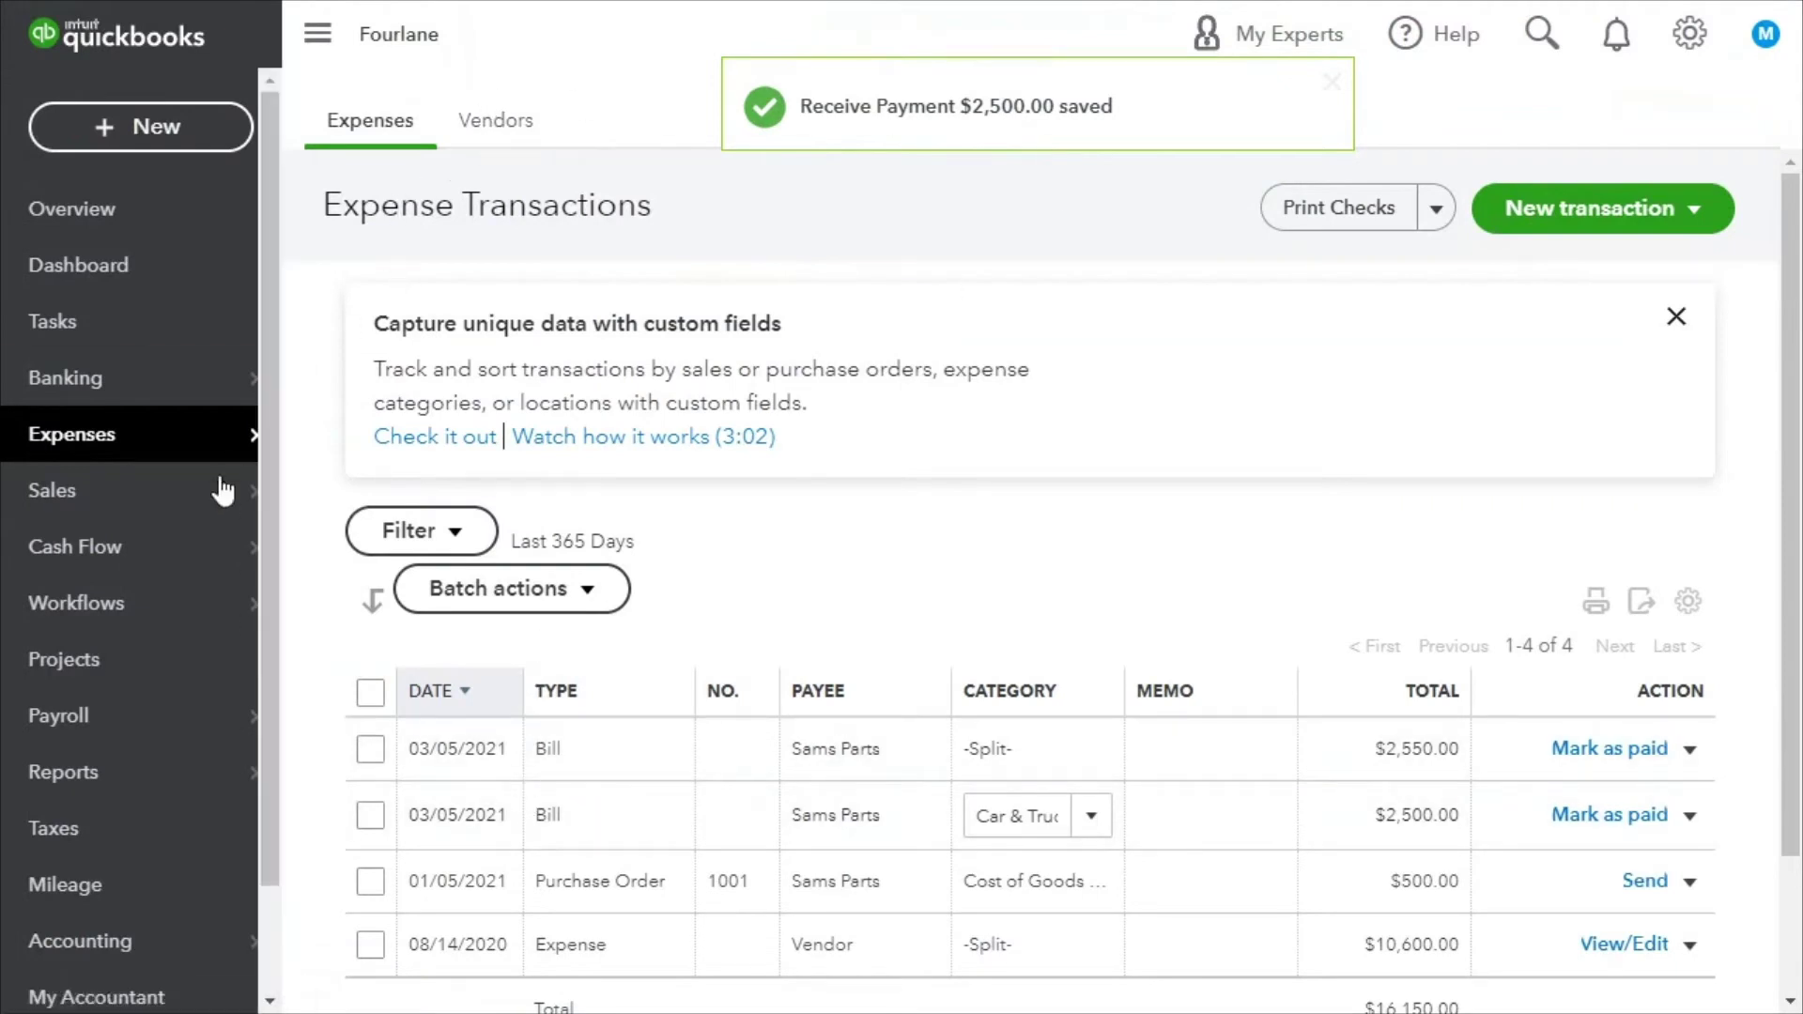
- Check JoJo Shoppe's -$2,500.00 open balance in the Sales Customers list
click(124, 509)
scroll(657, 376, down, 5)
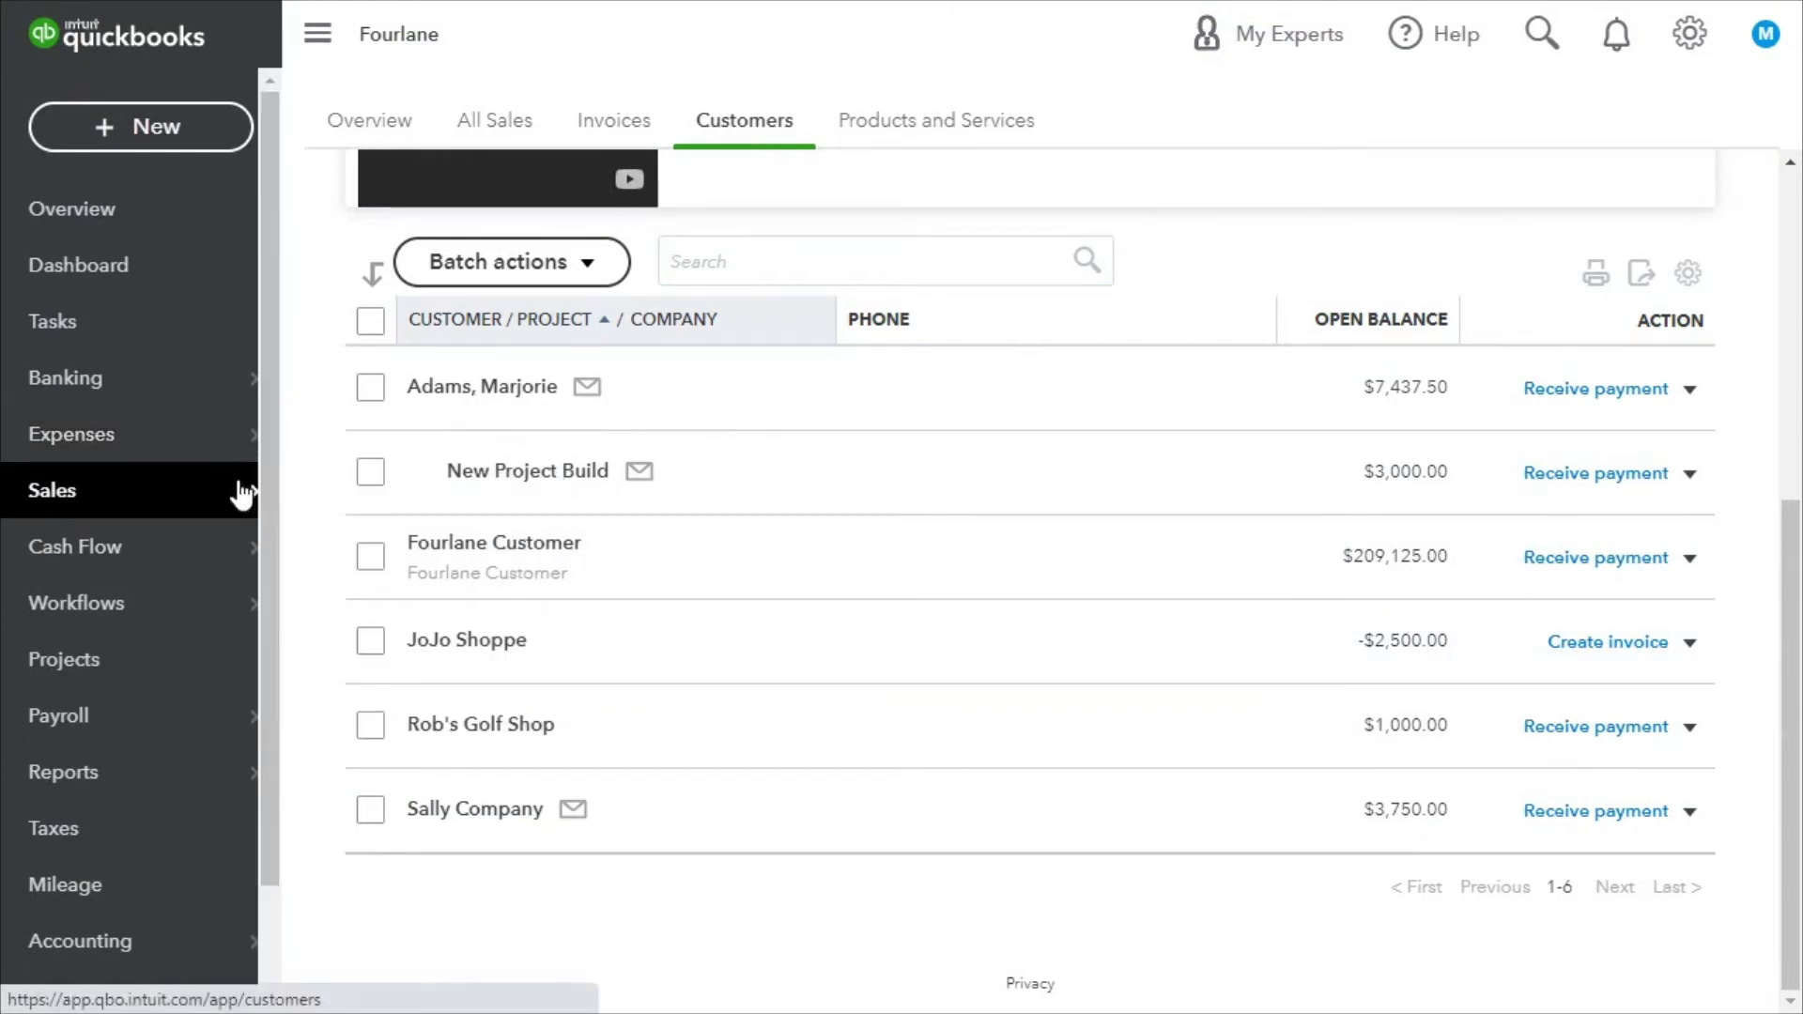
click(177, 134)
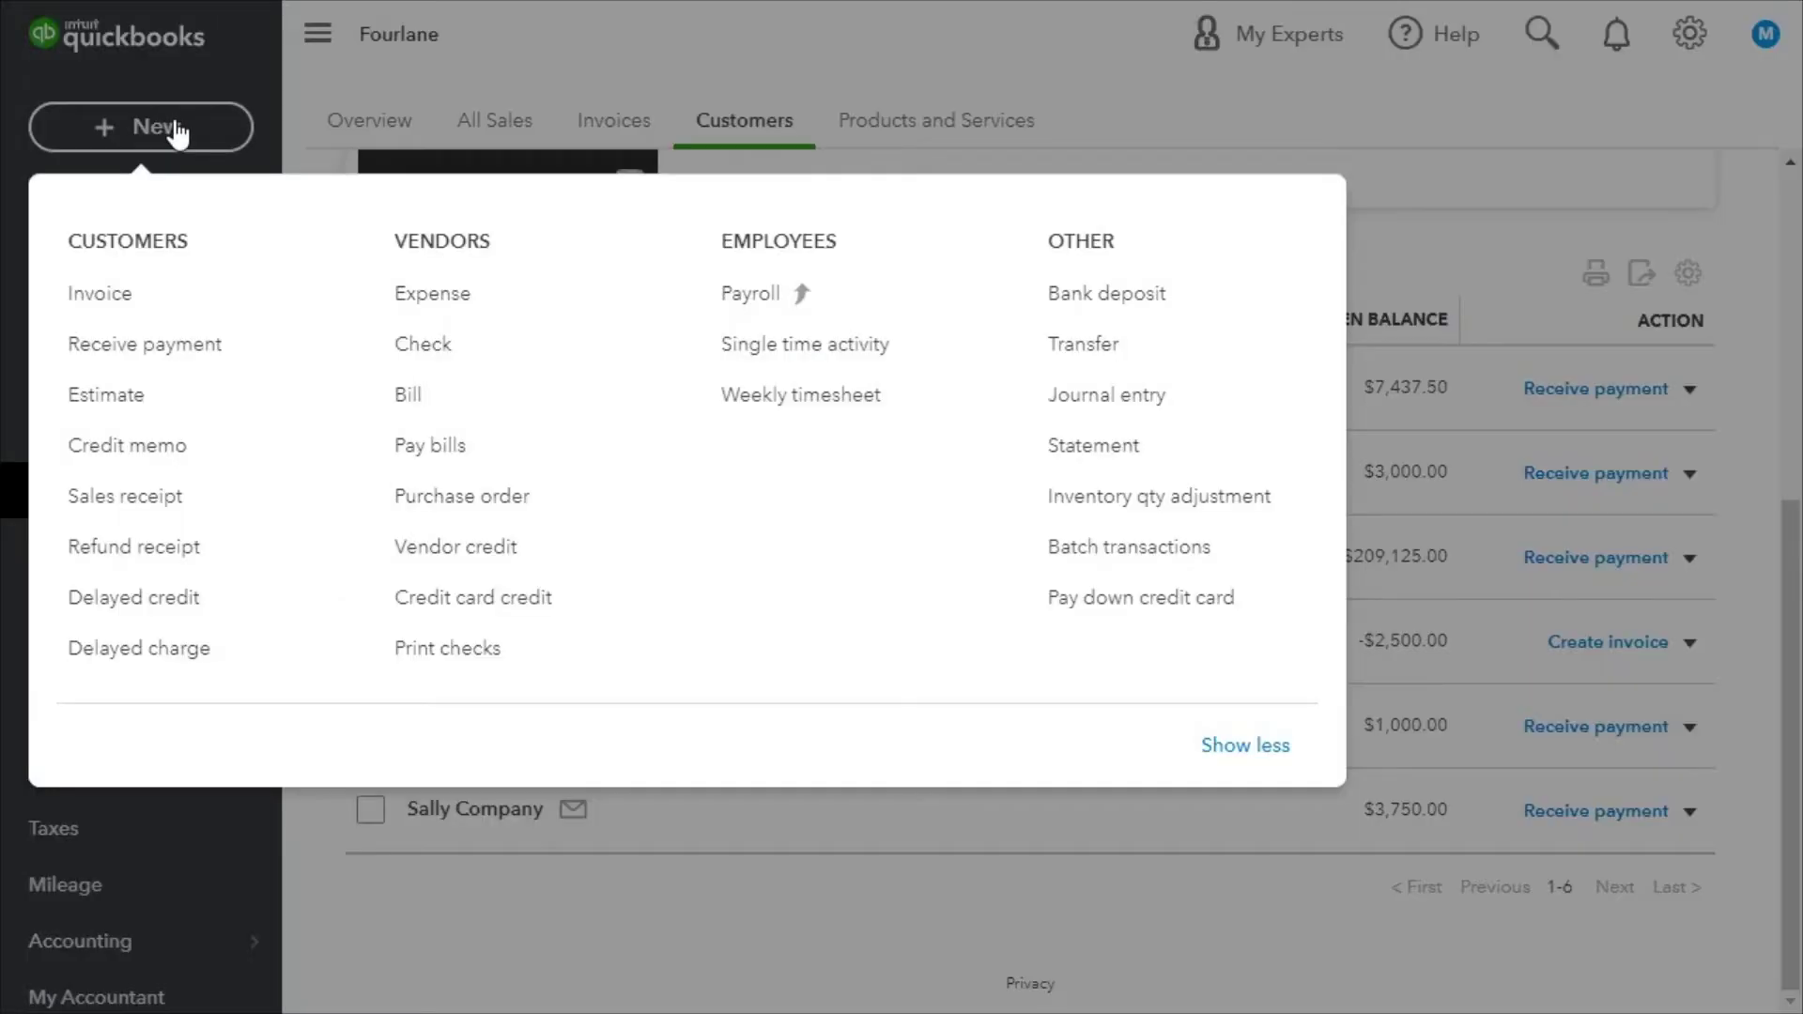
- Invoice JoJo Shoppe for an $8,000 Hours line and save without class entries
click(94, 299)
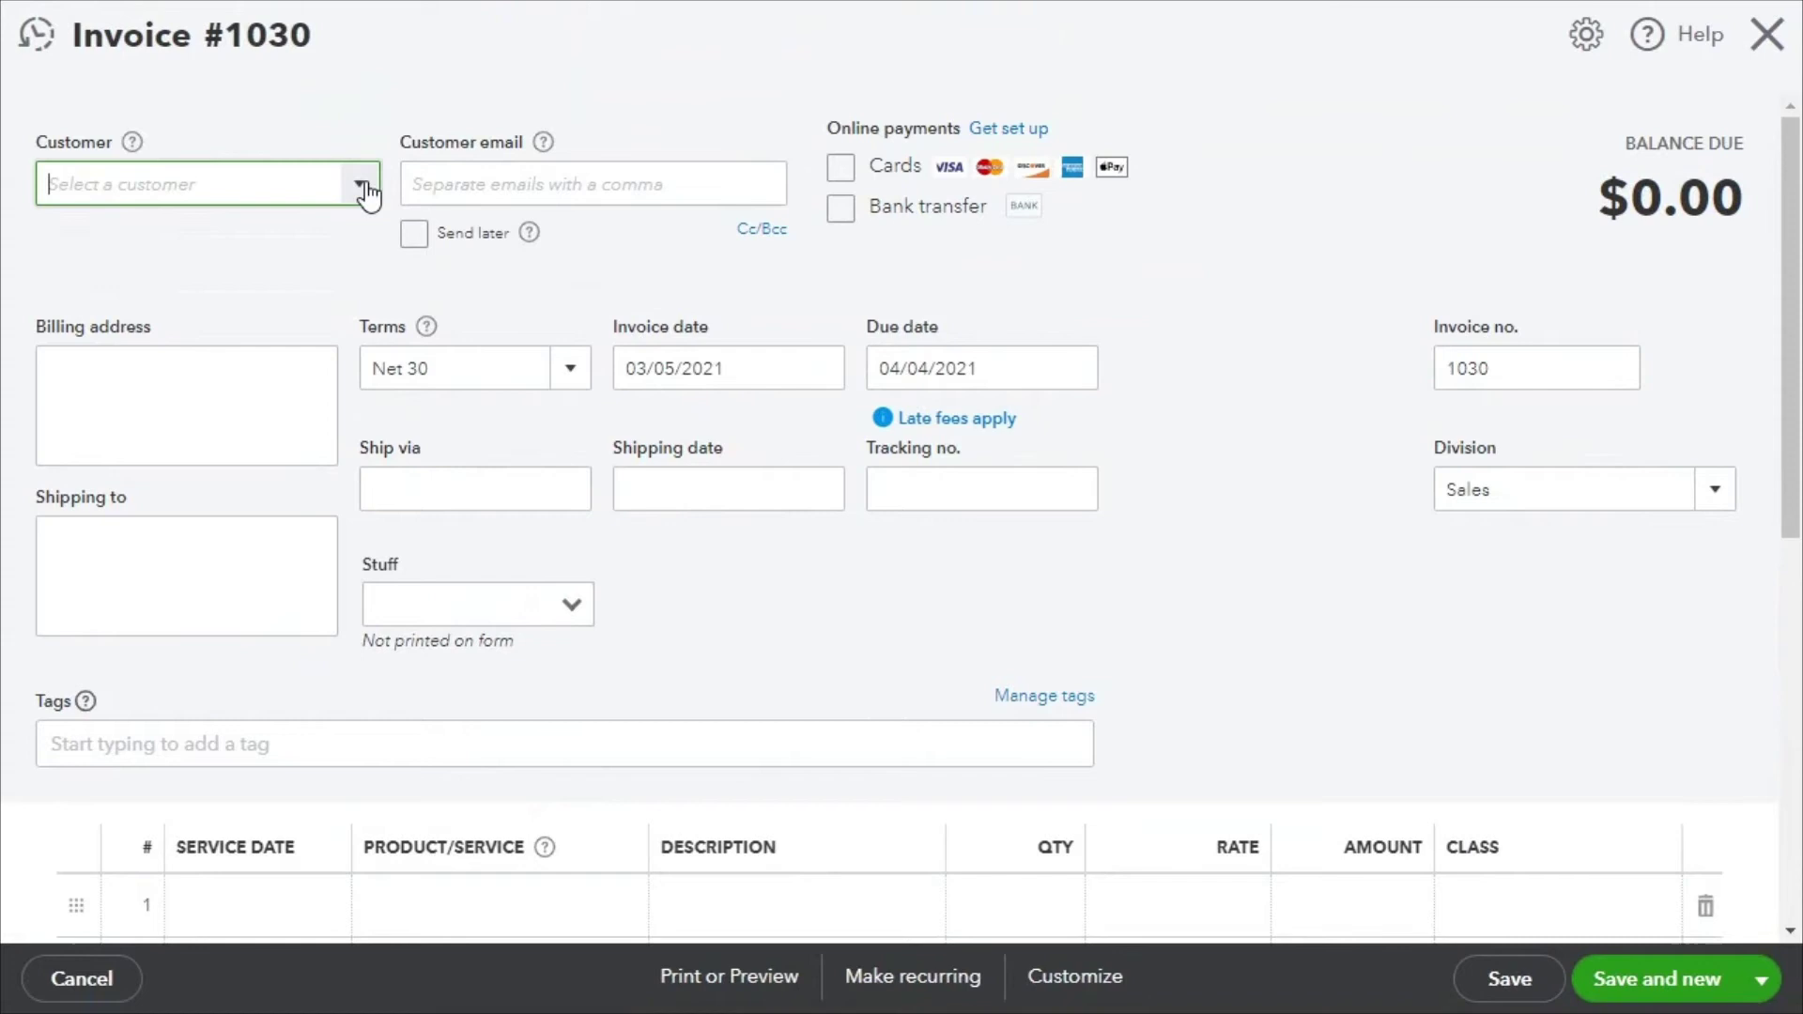
click(362, 186)
click(185, 553)
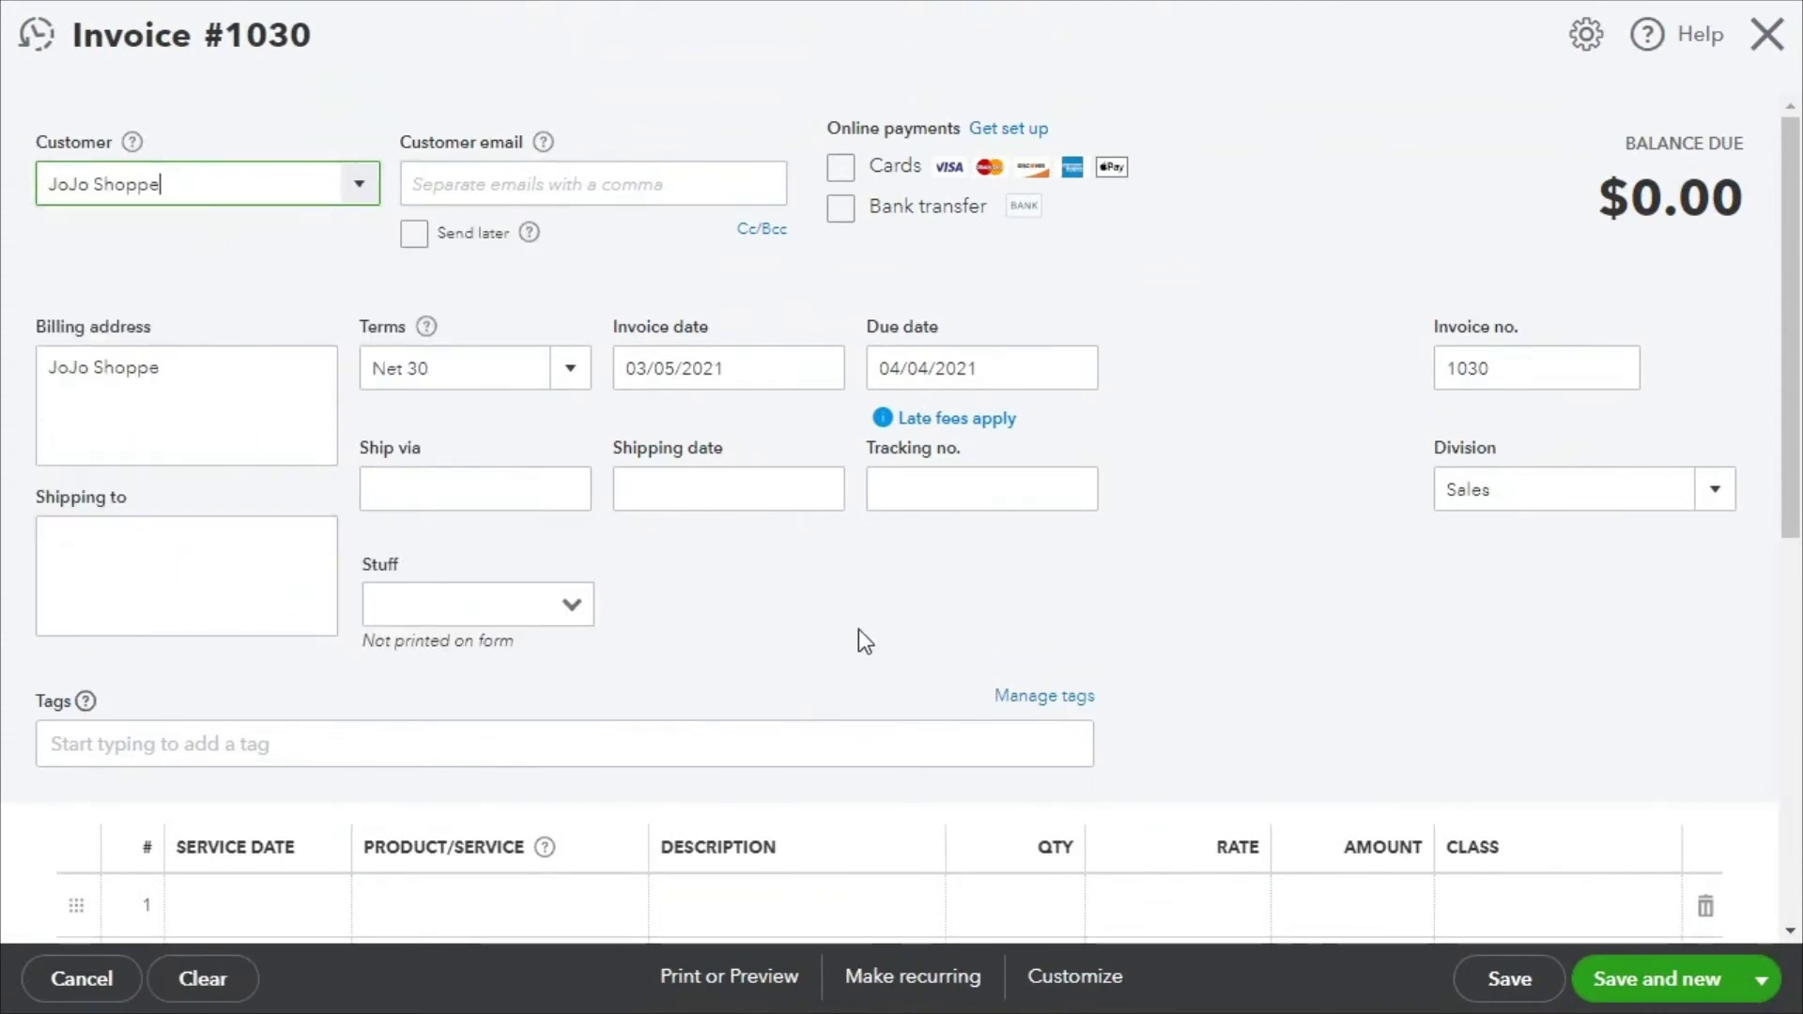
scroll(858, 630, down, 3)
click(467, 628)
click(615, 625)
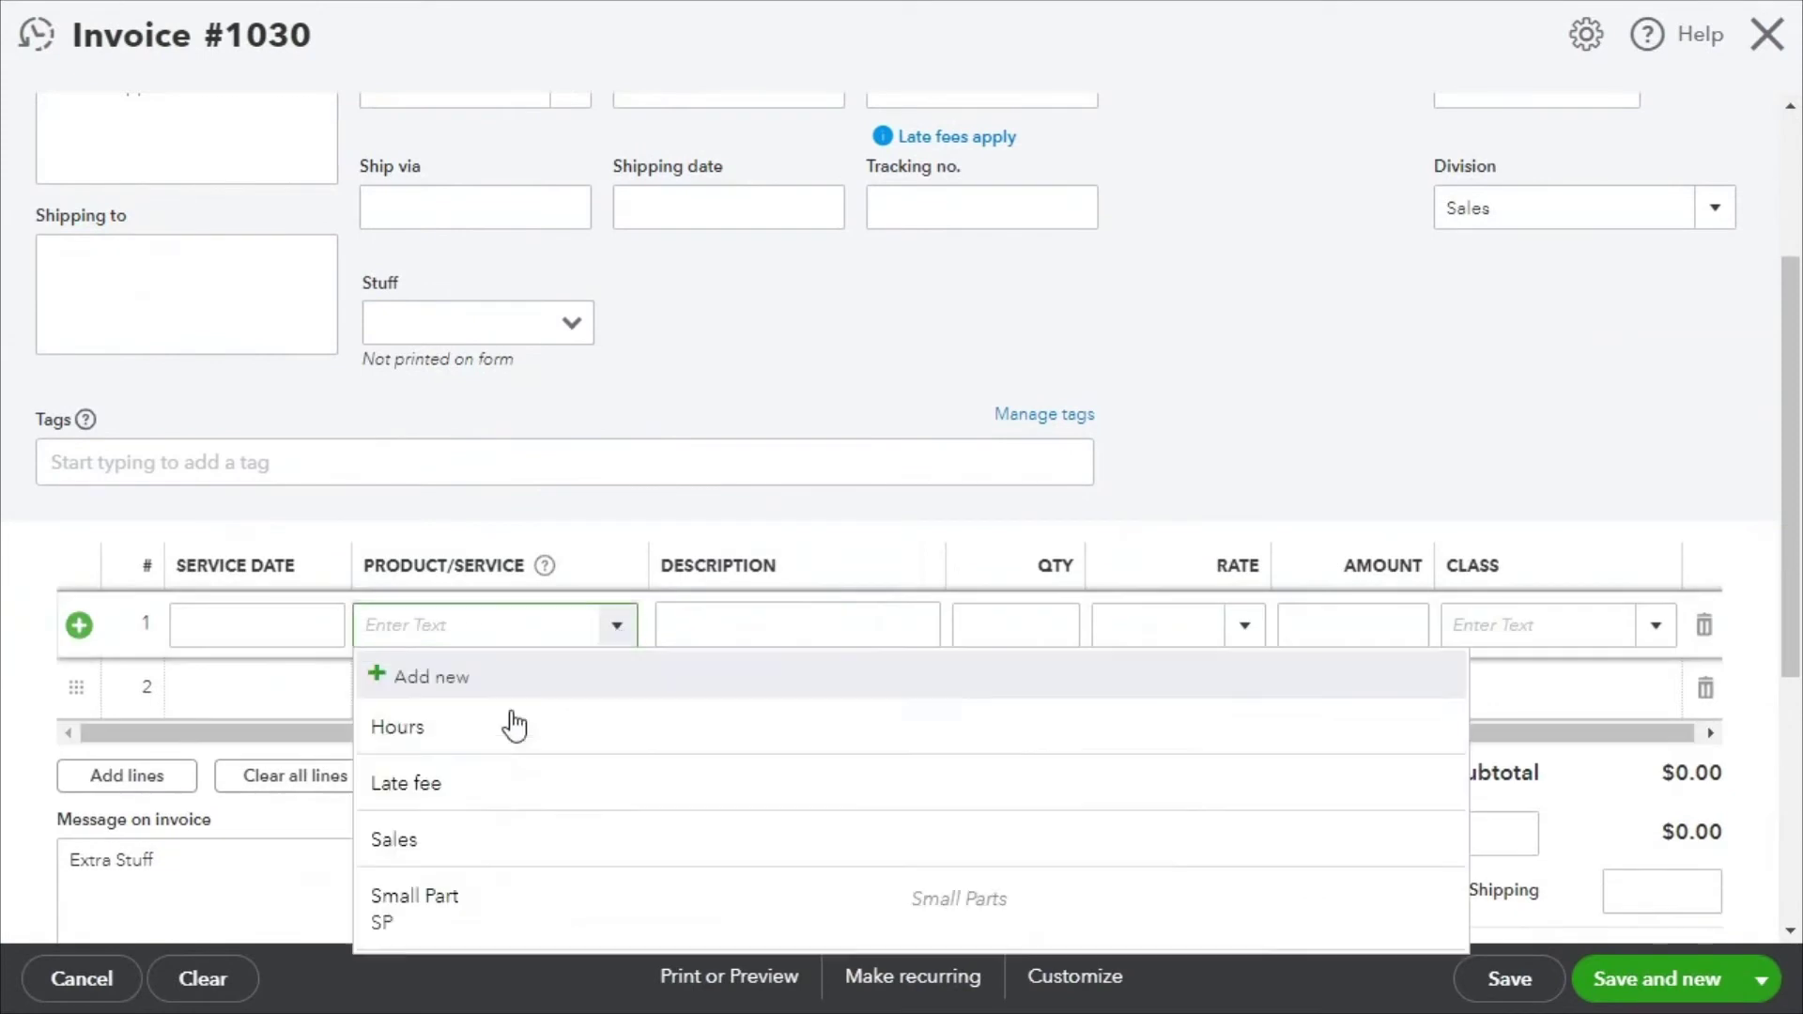
click(463, 735)
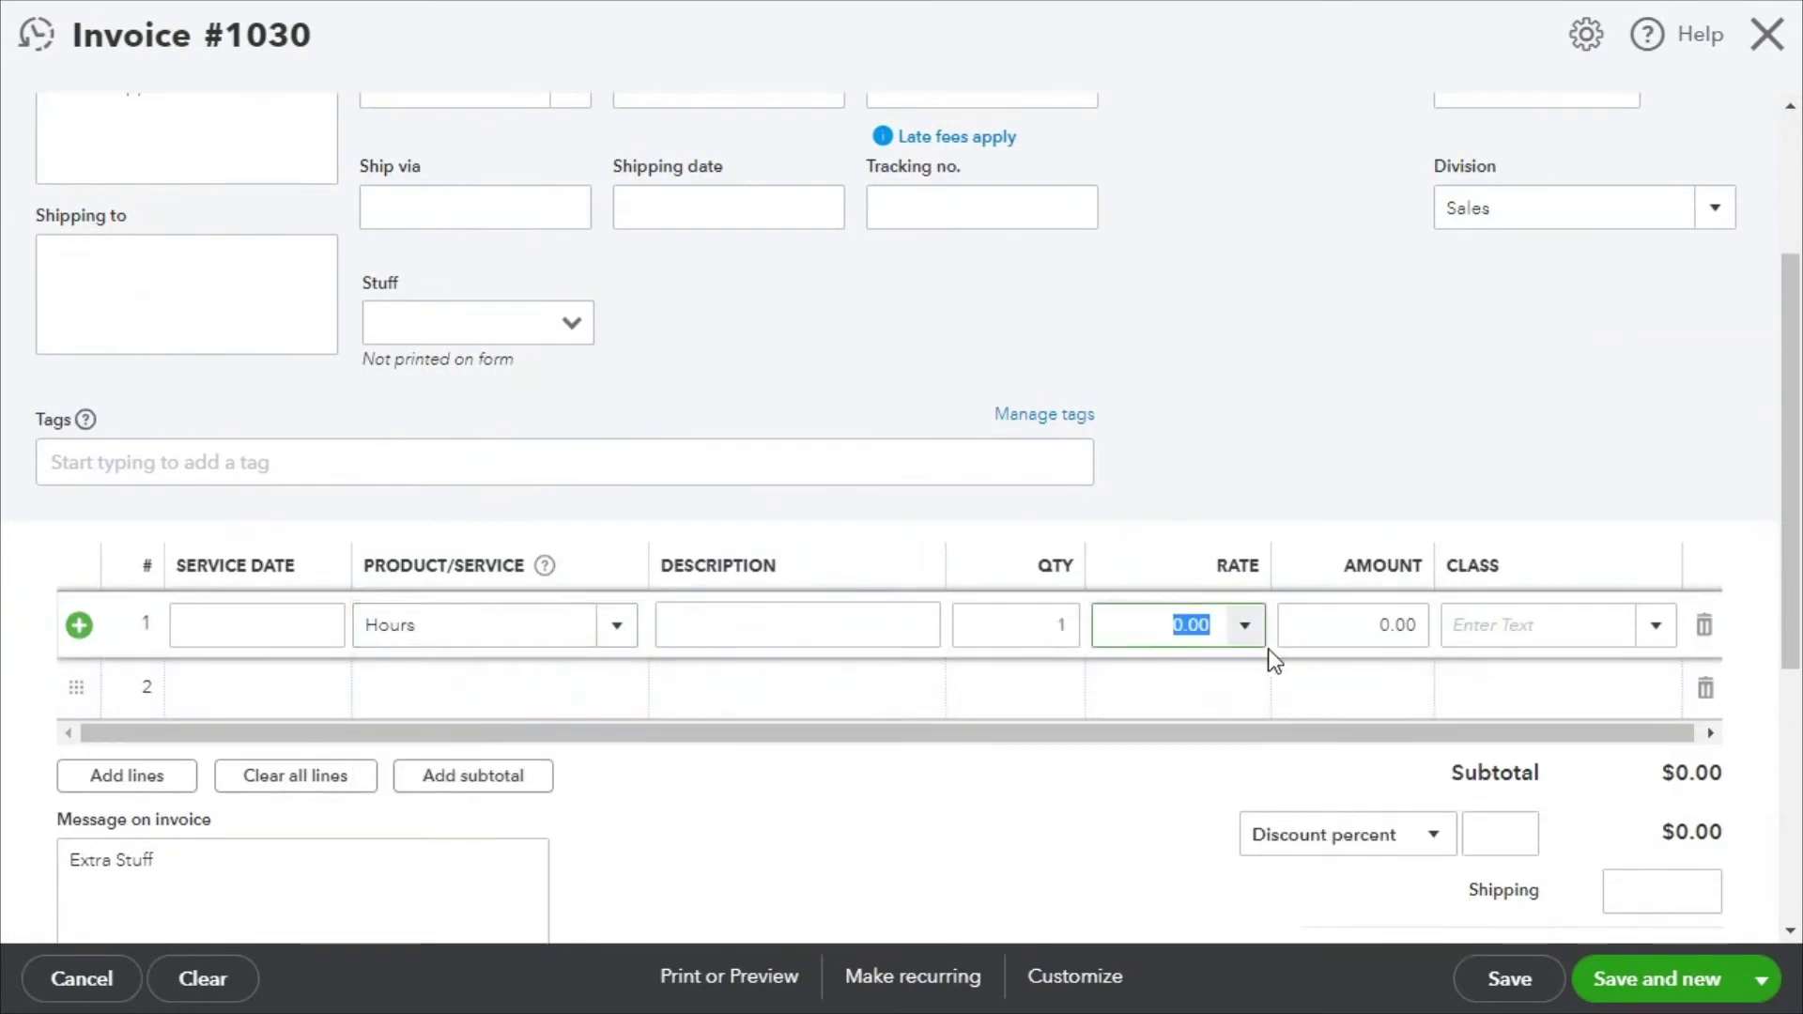
text(8)
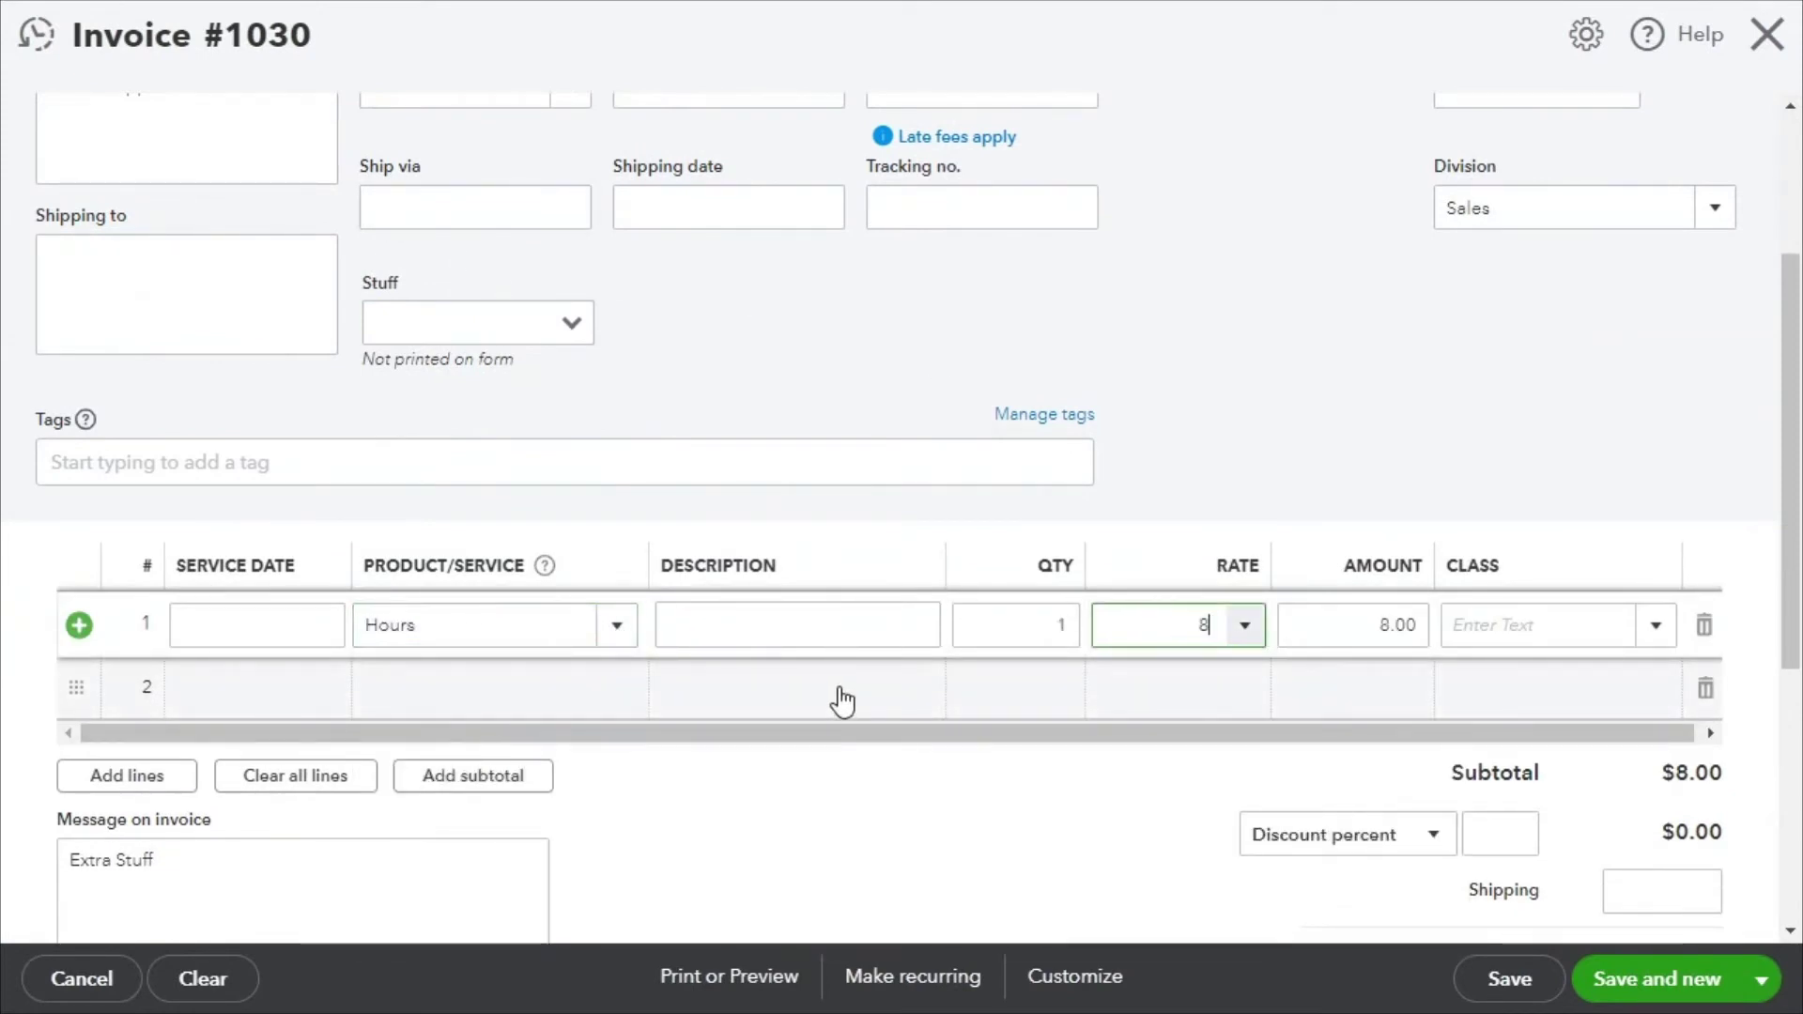
text(000)
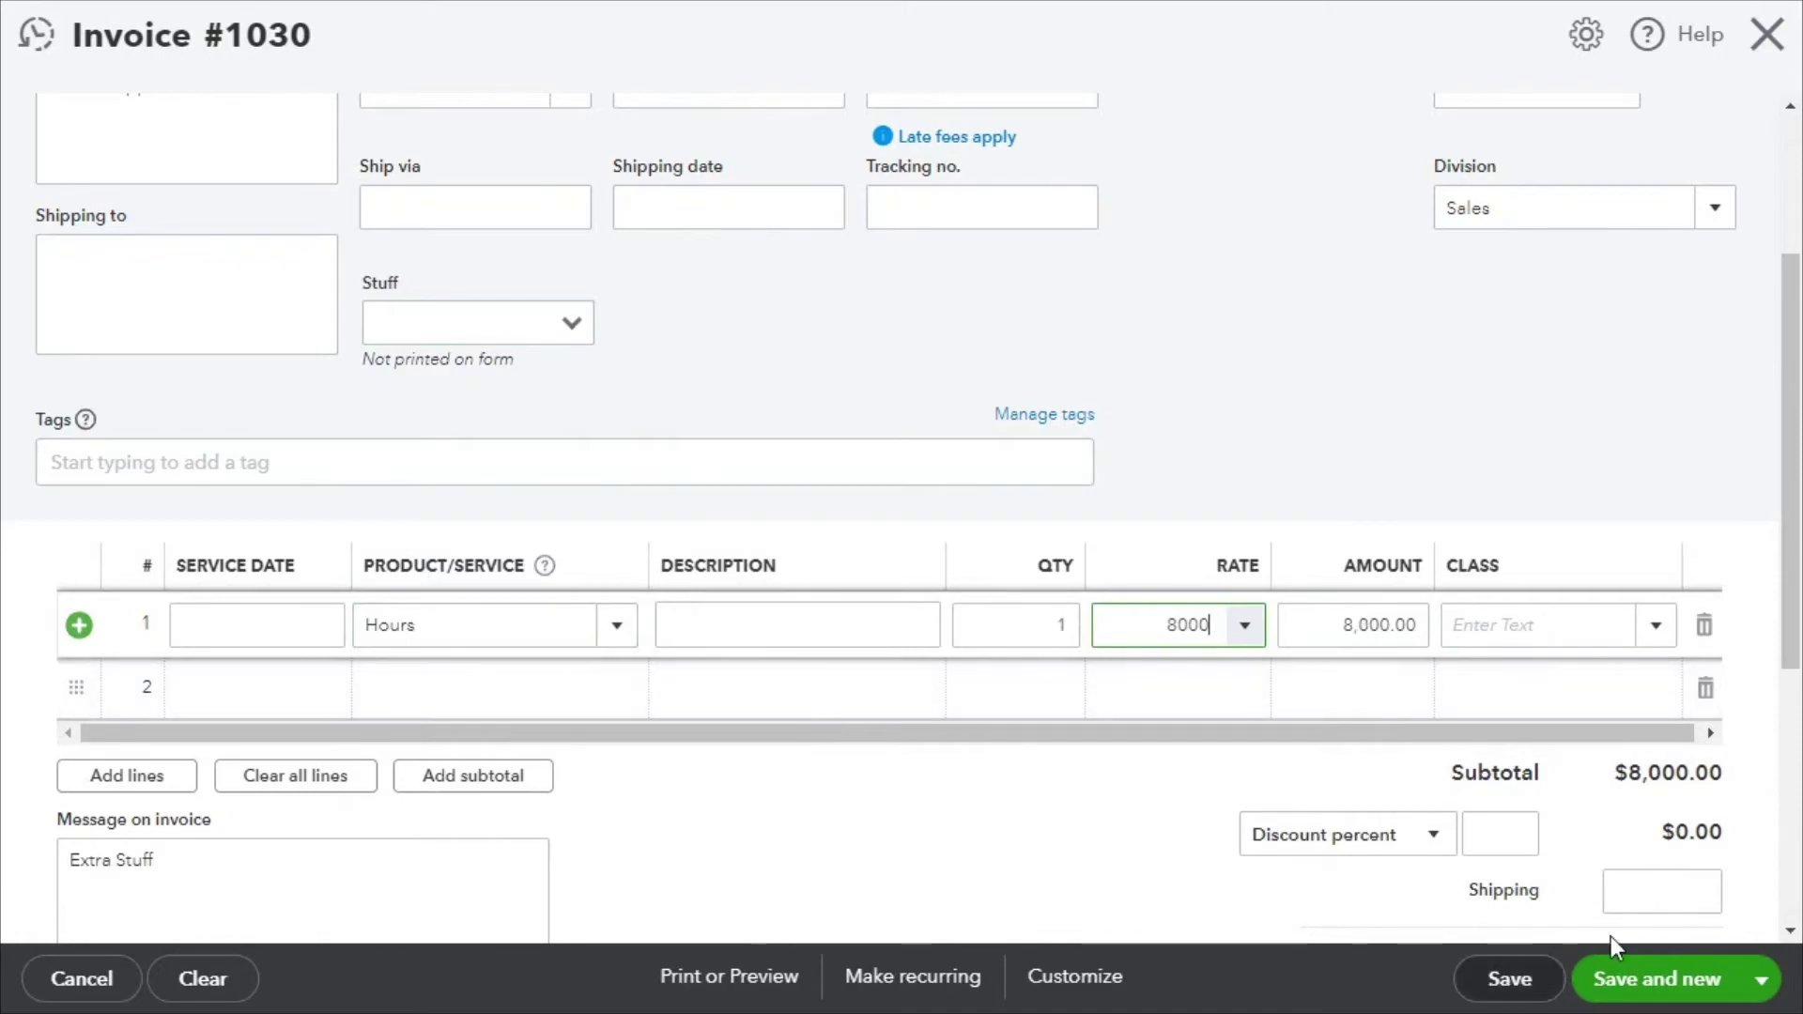
click(1529, 979)
click(1199, 587)
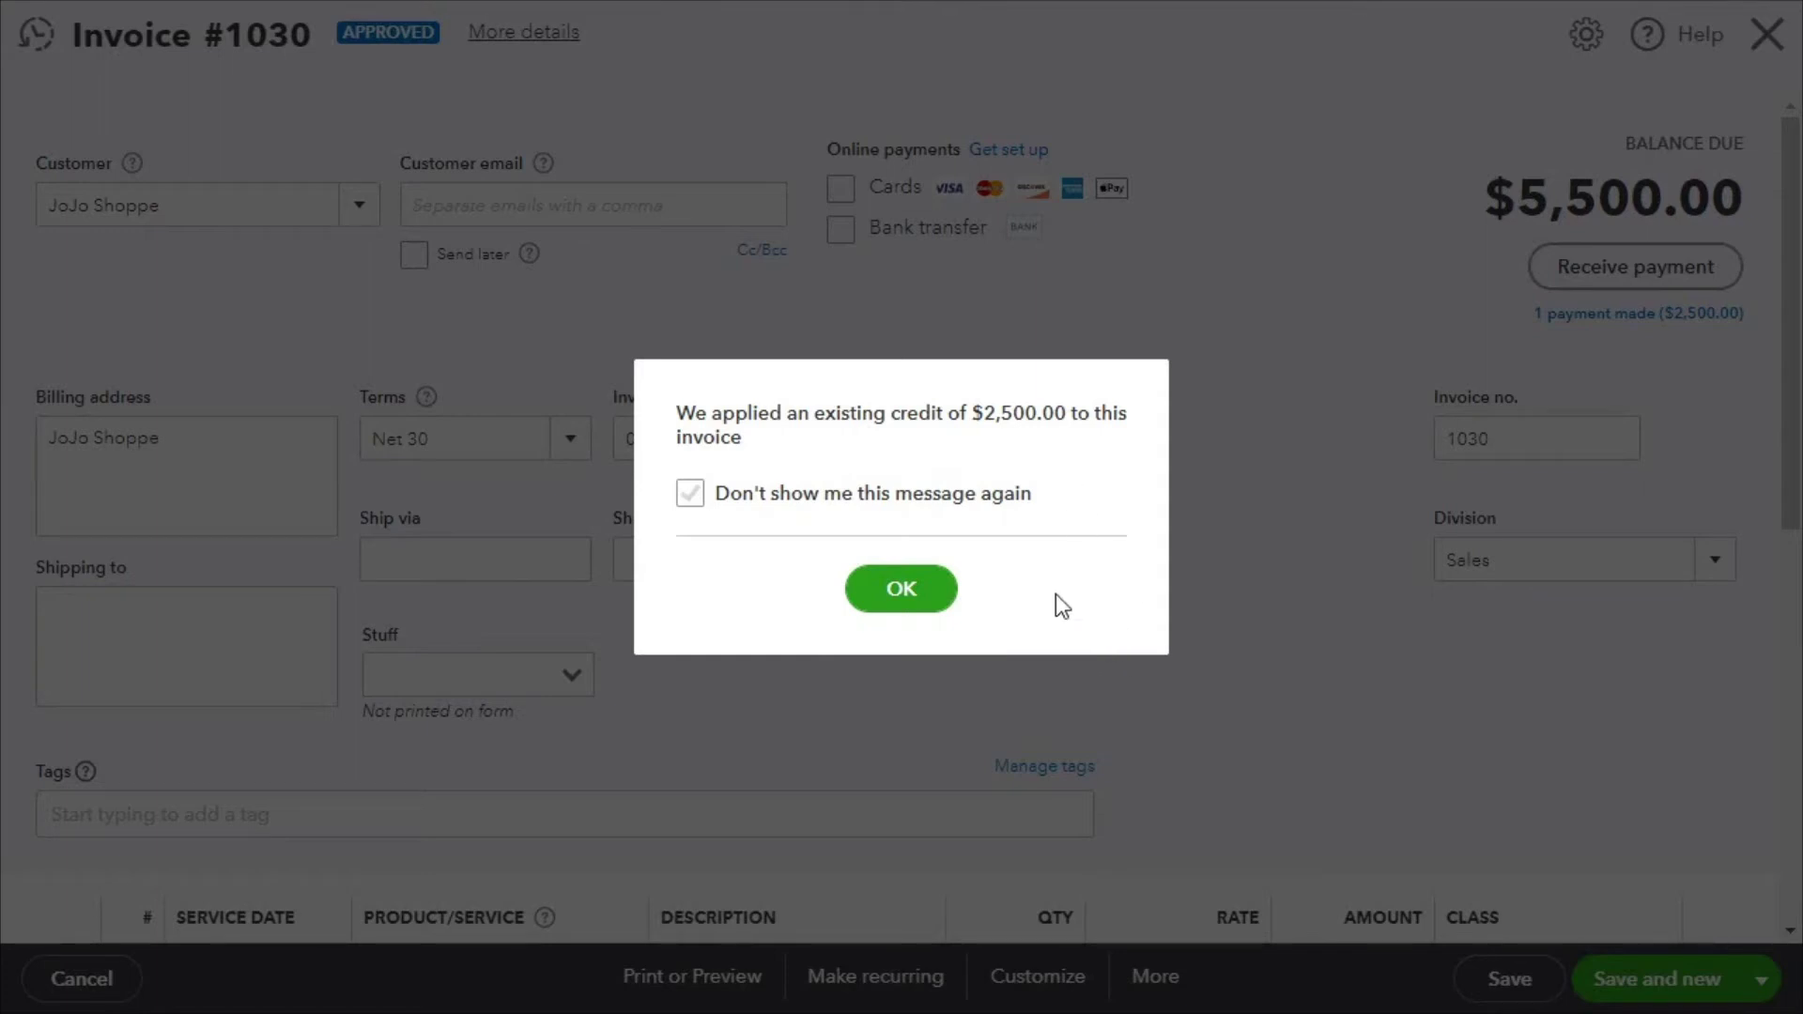
- Acknowledge the applied credit, close invoice #1030, and edit the Advanced Automation settings
click(897, 612)
click(1764, 36)
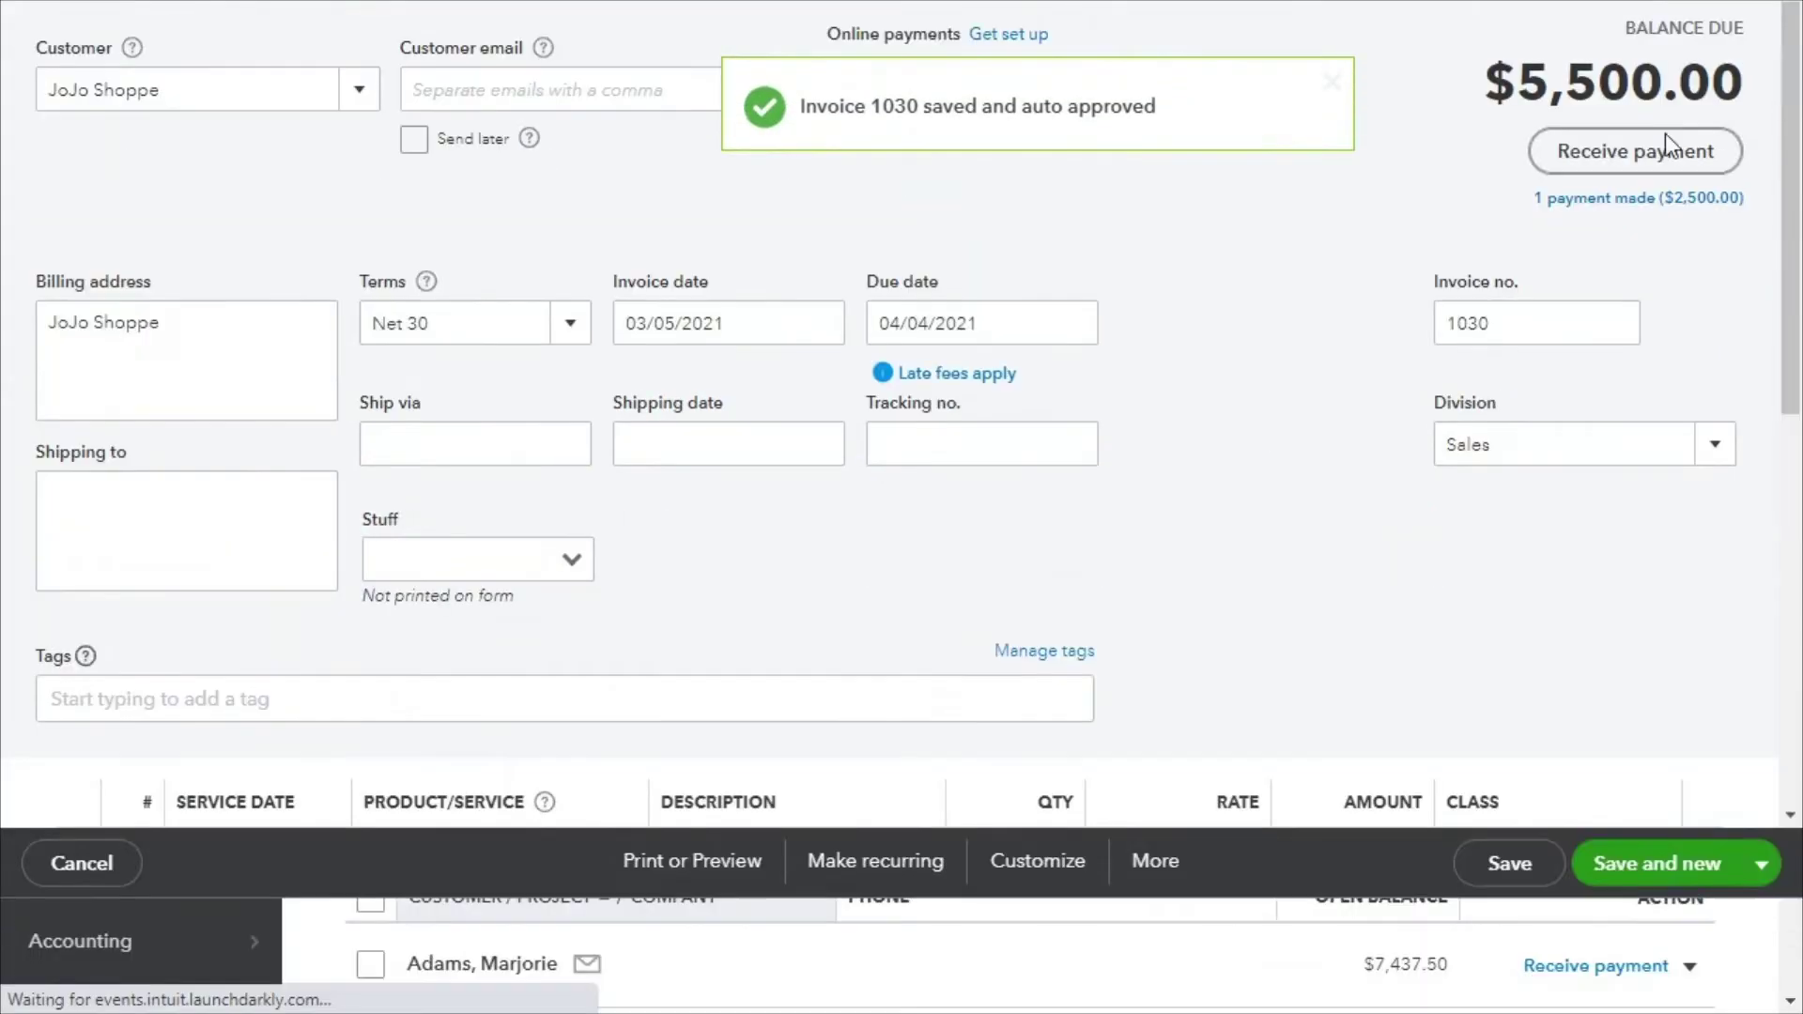
click(1686, 37)
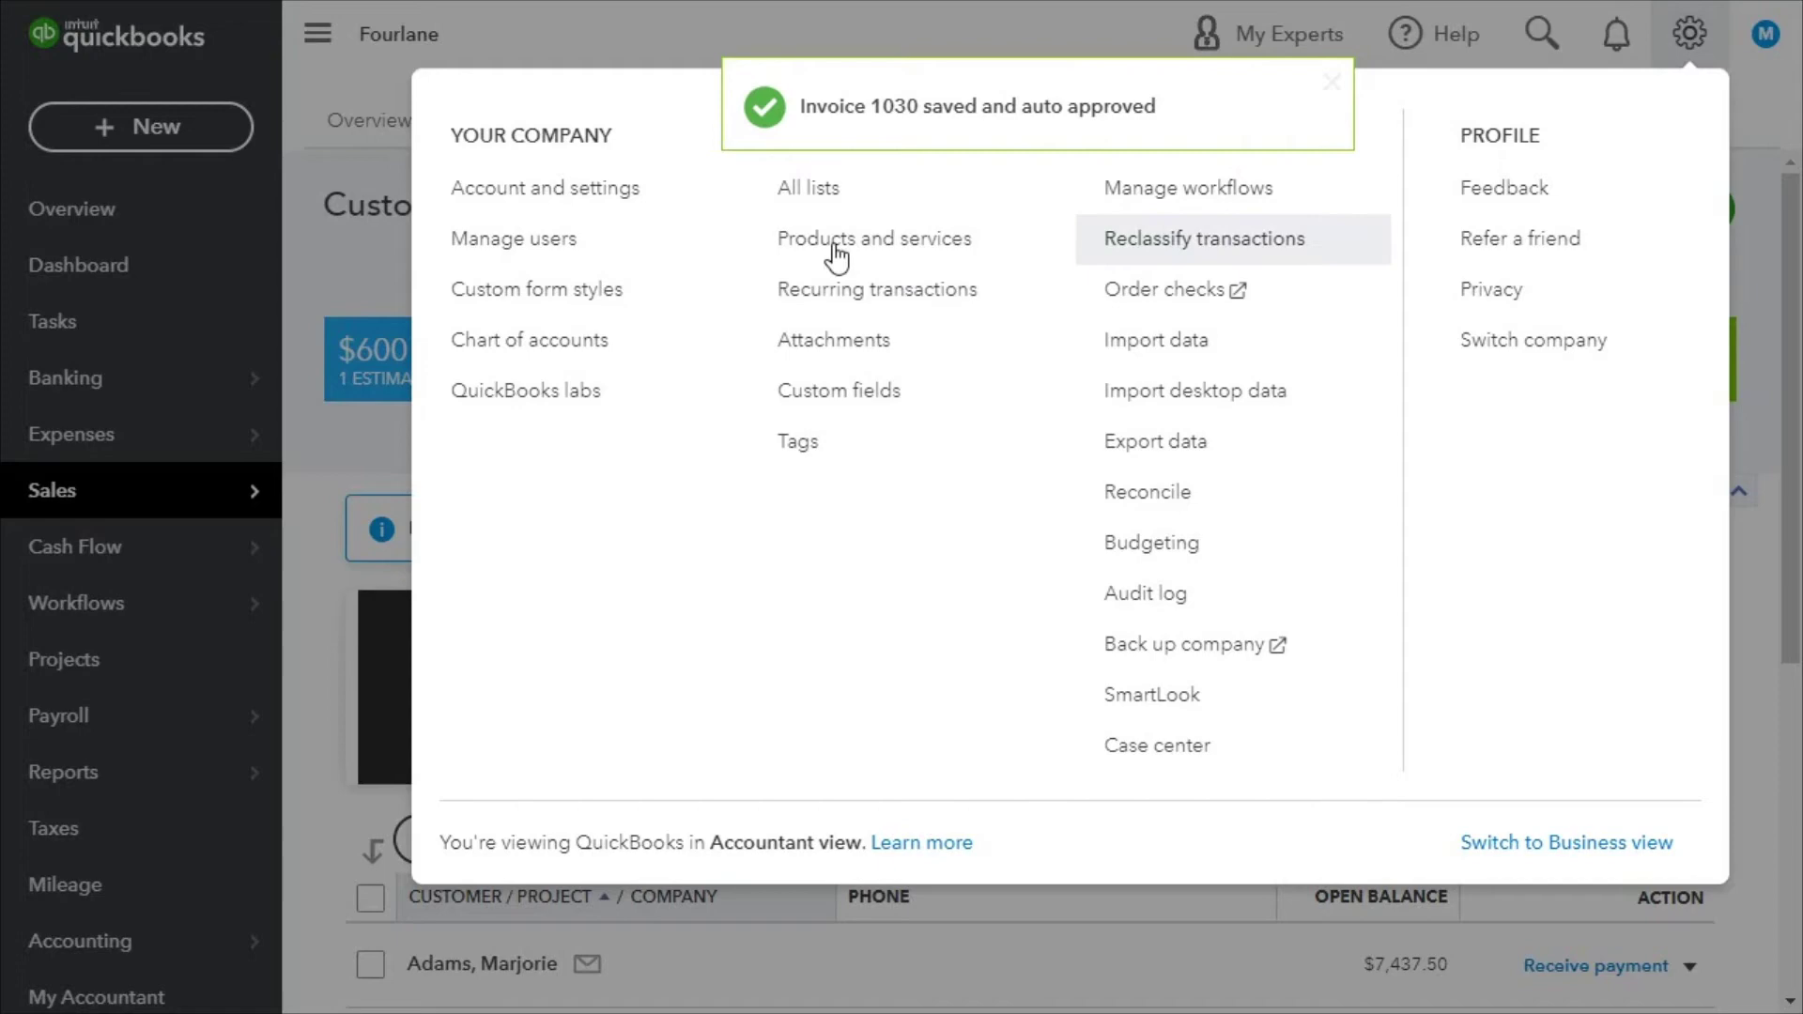
click(561, 206)
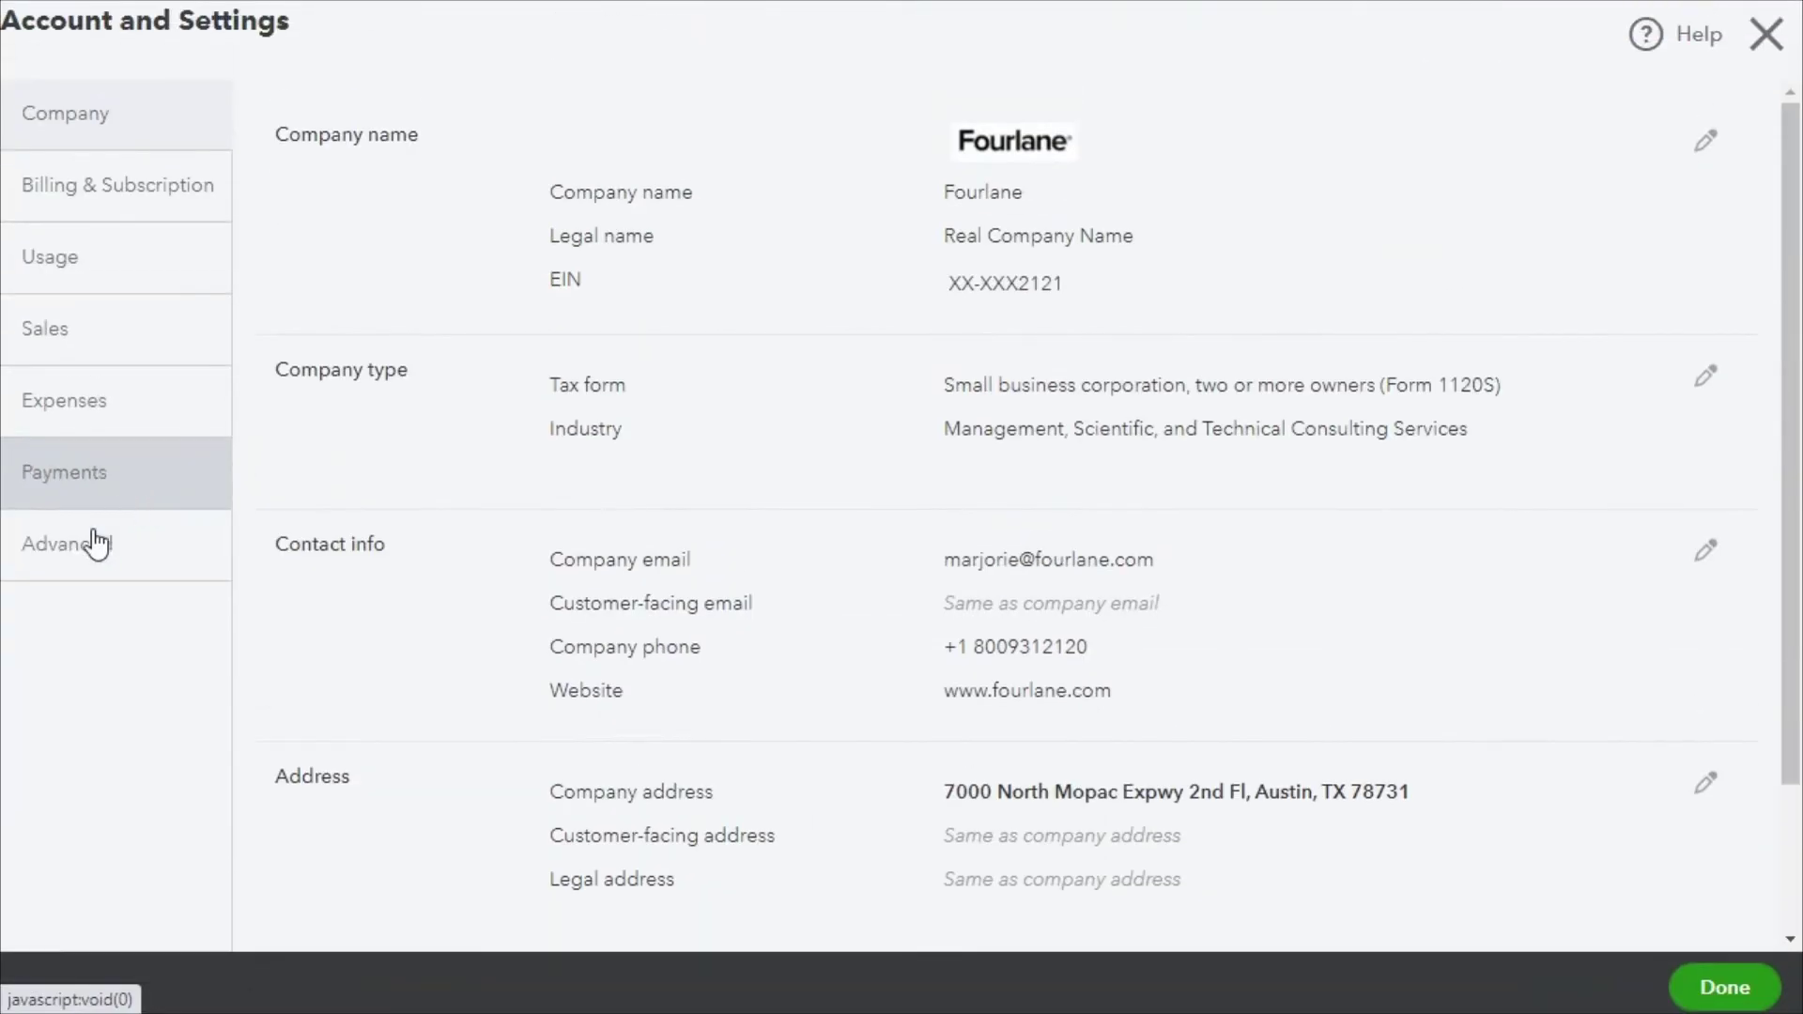
click(87, 539)
scroll(668, 596, down, 5)
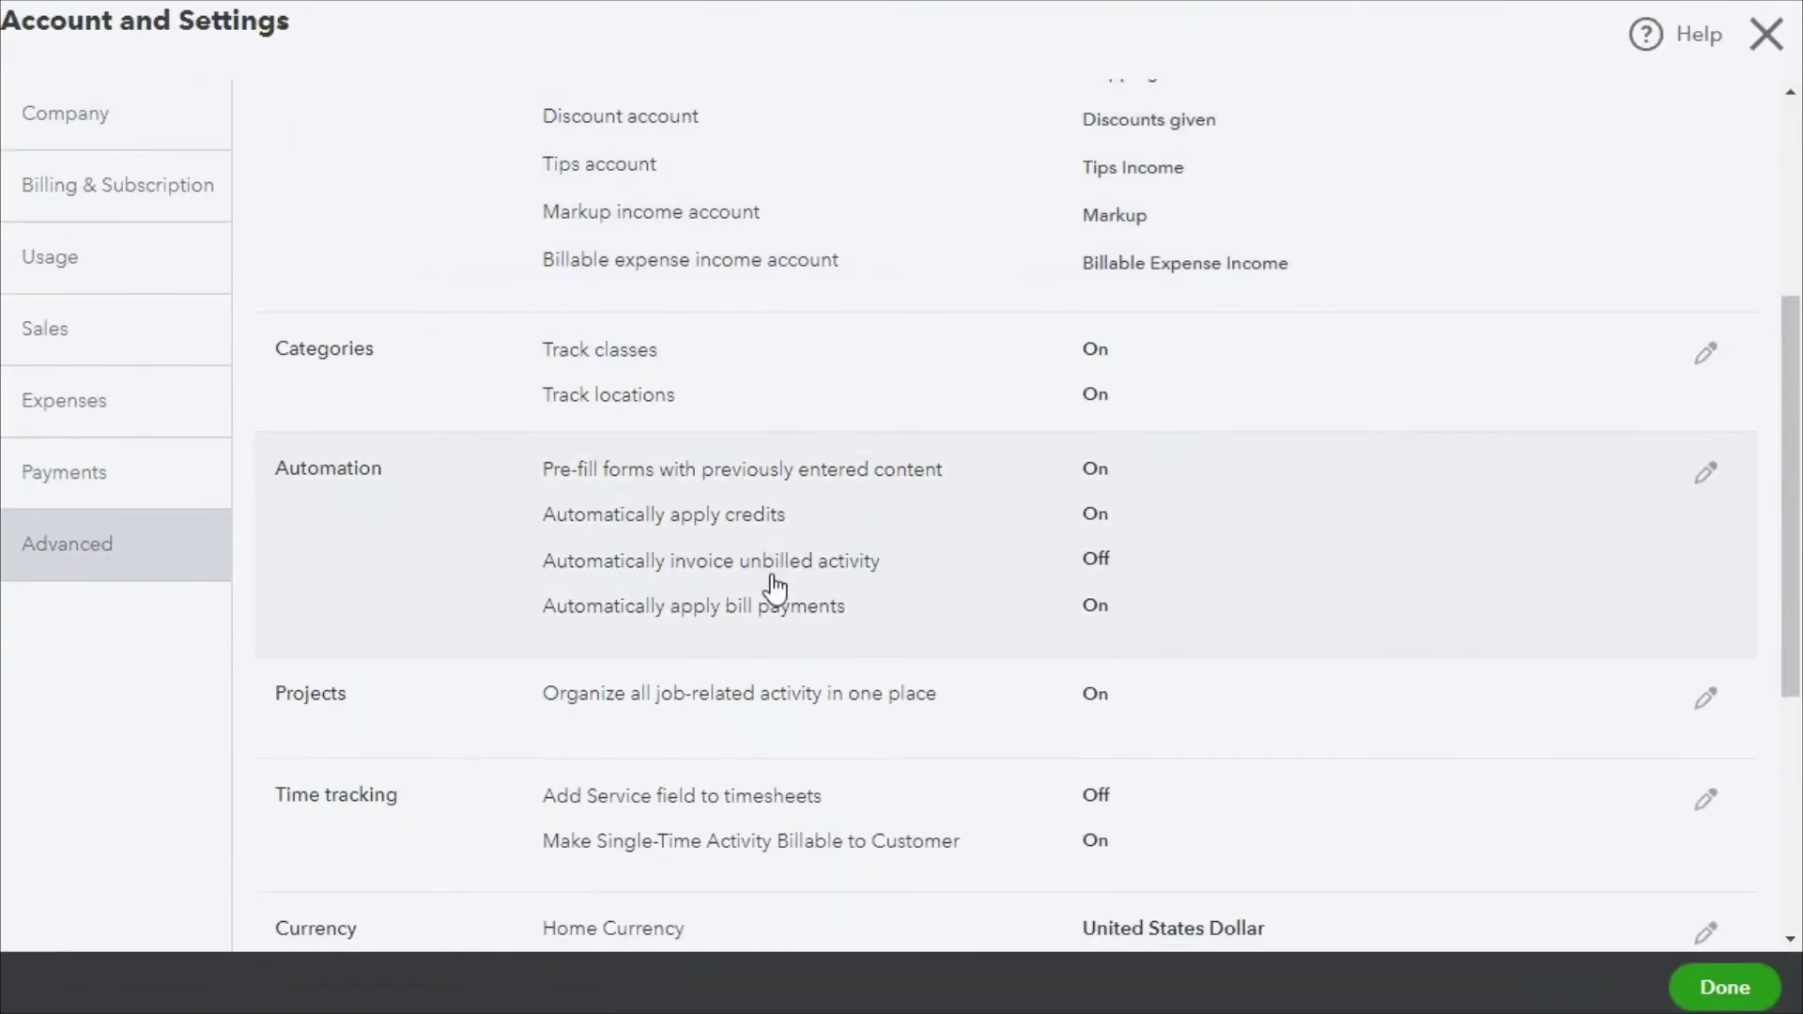
click(712, 590)
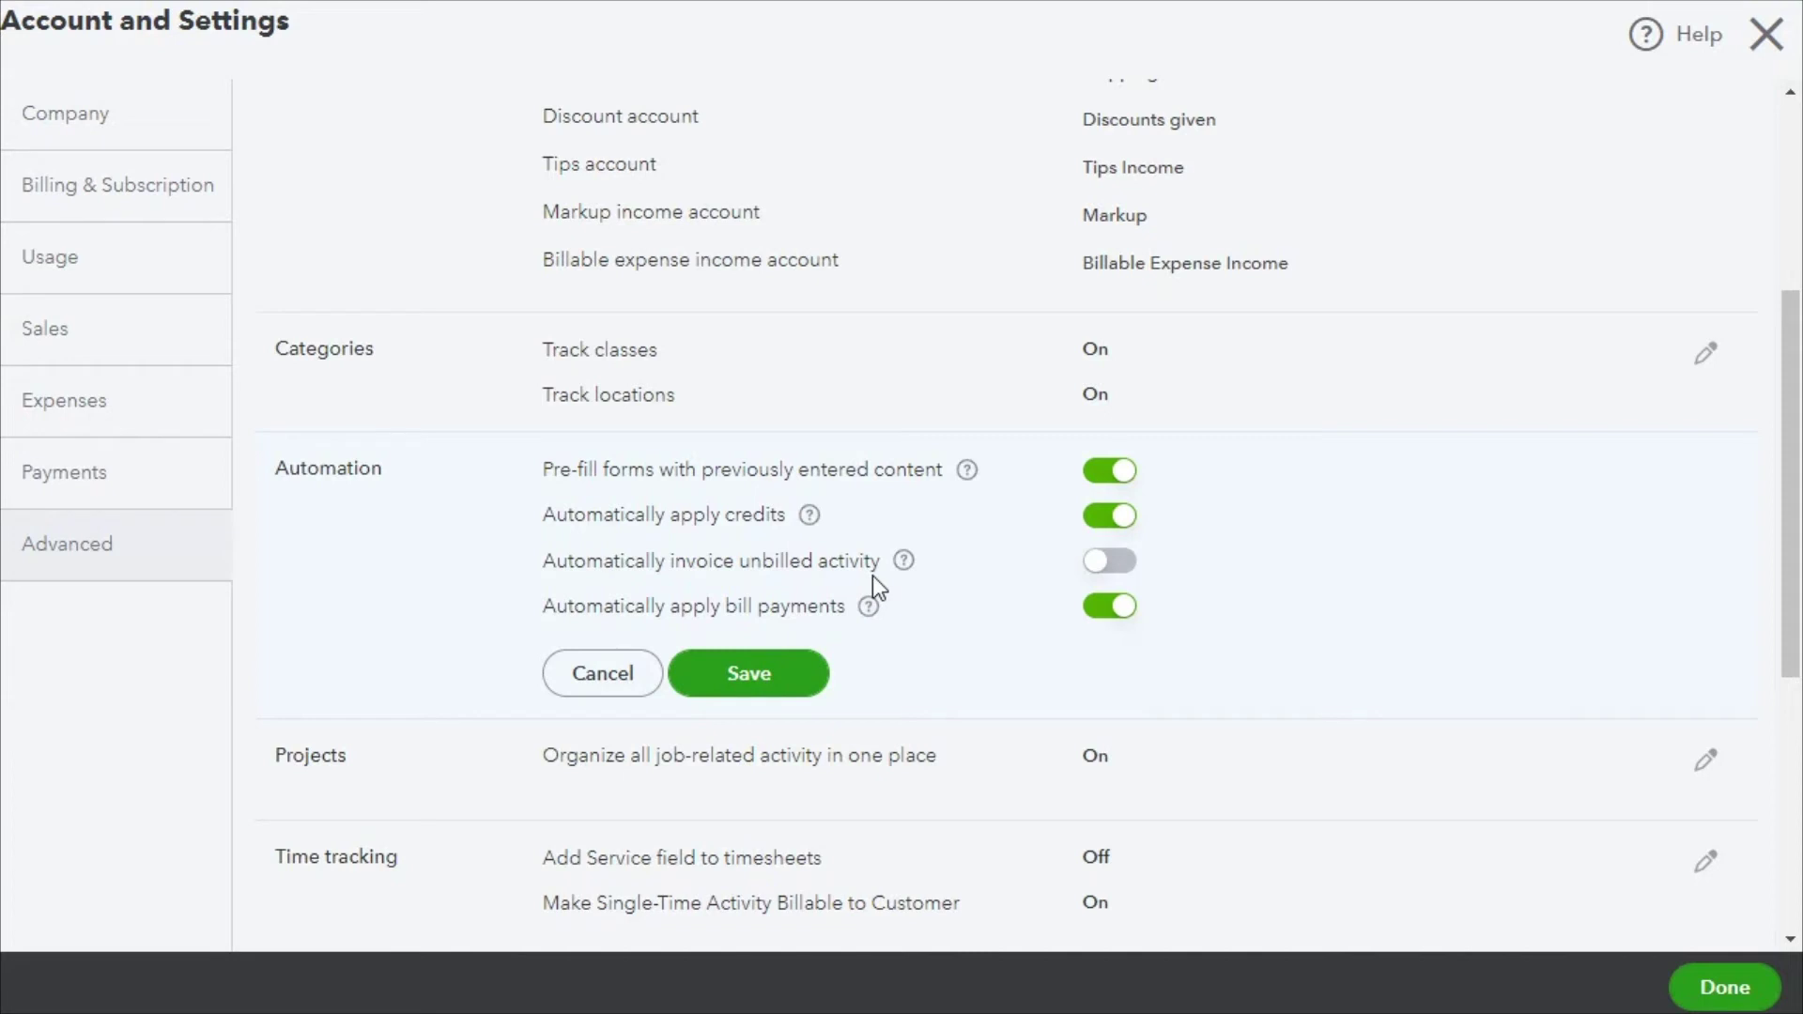
click(1099, 561)
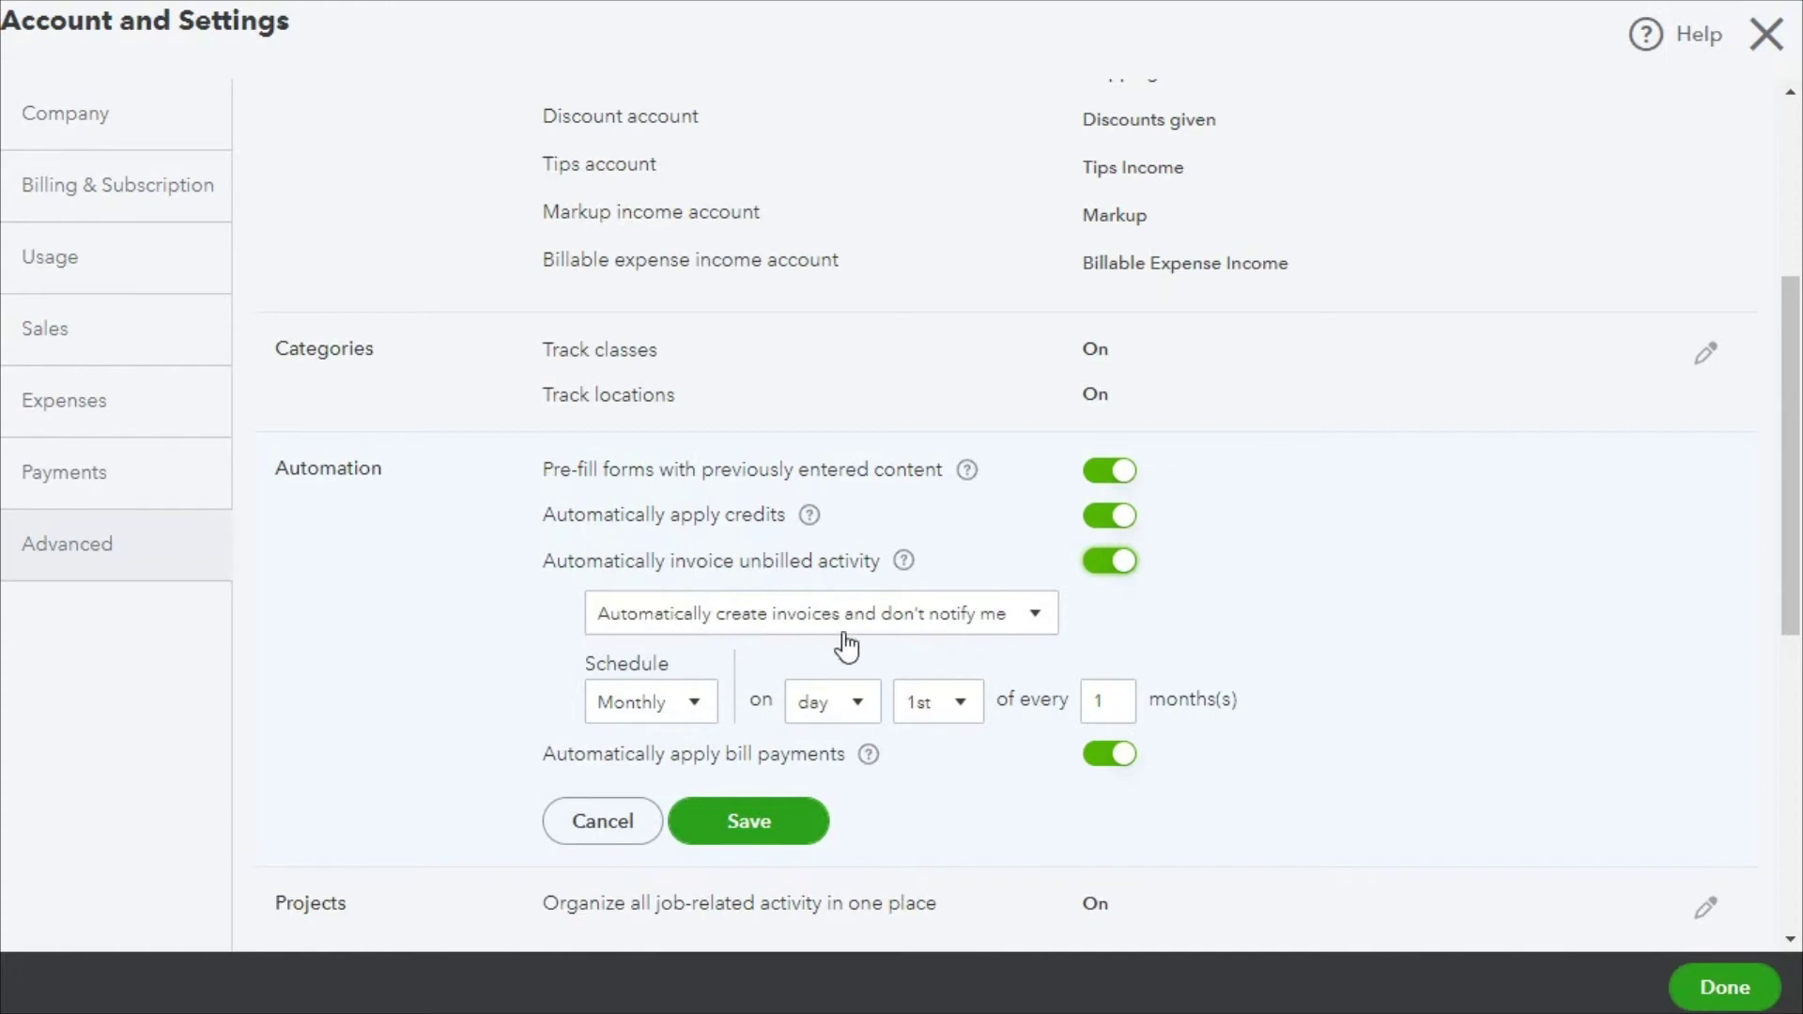
click(897, 628)
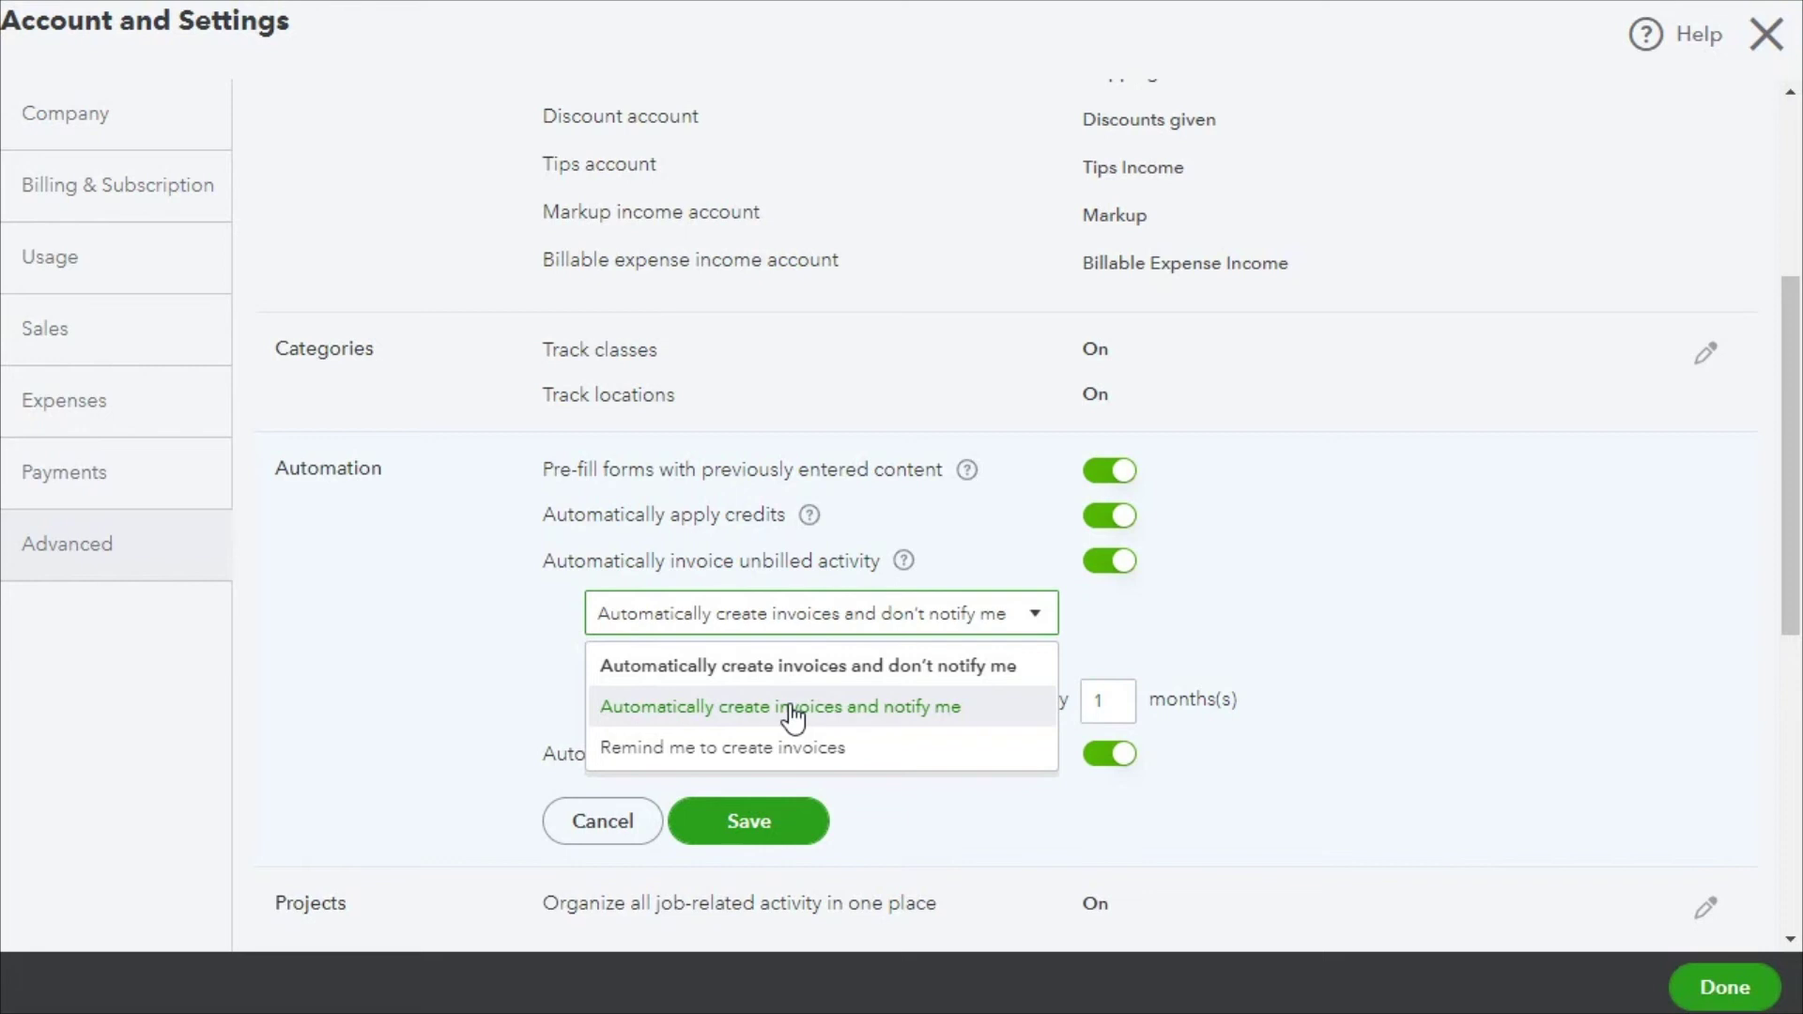
- Keep invoicing without notification, trying a Weekly schedule before returning to Monthly
click(1391, 592)
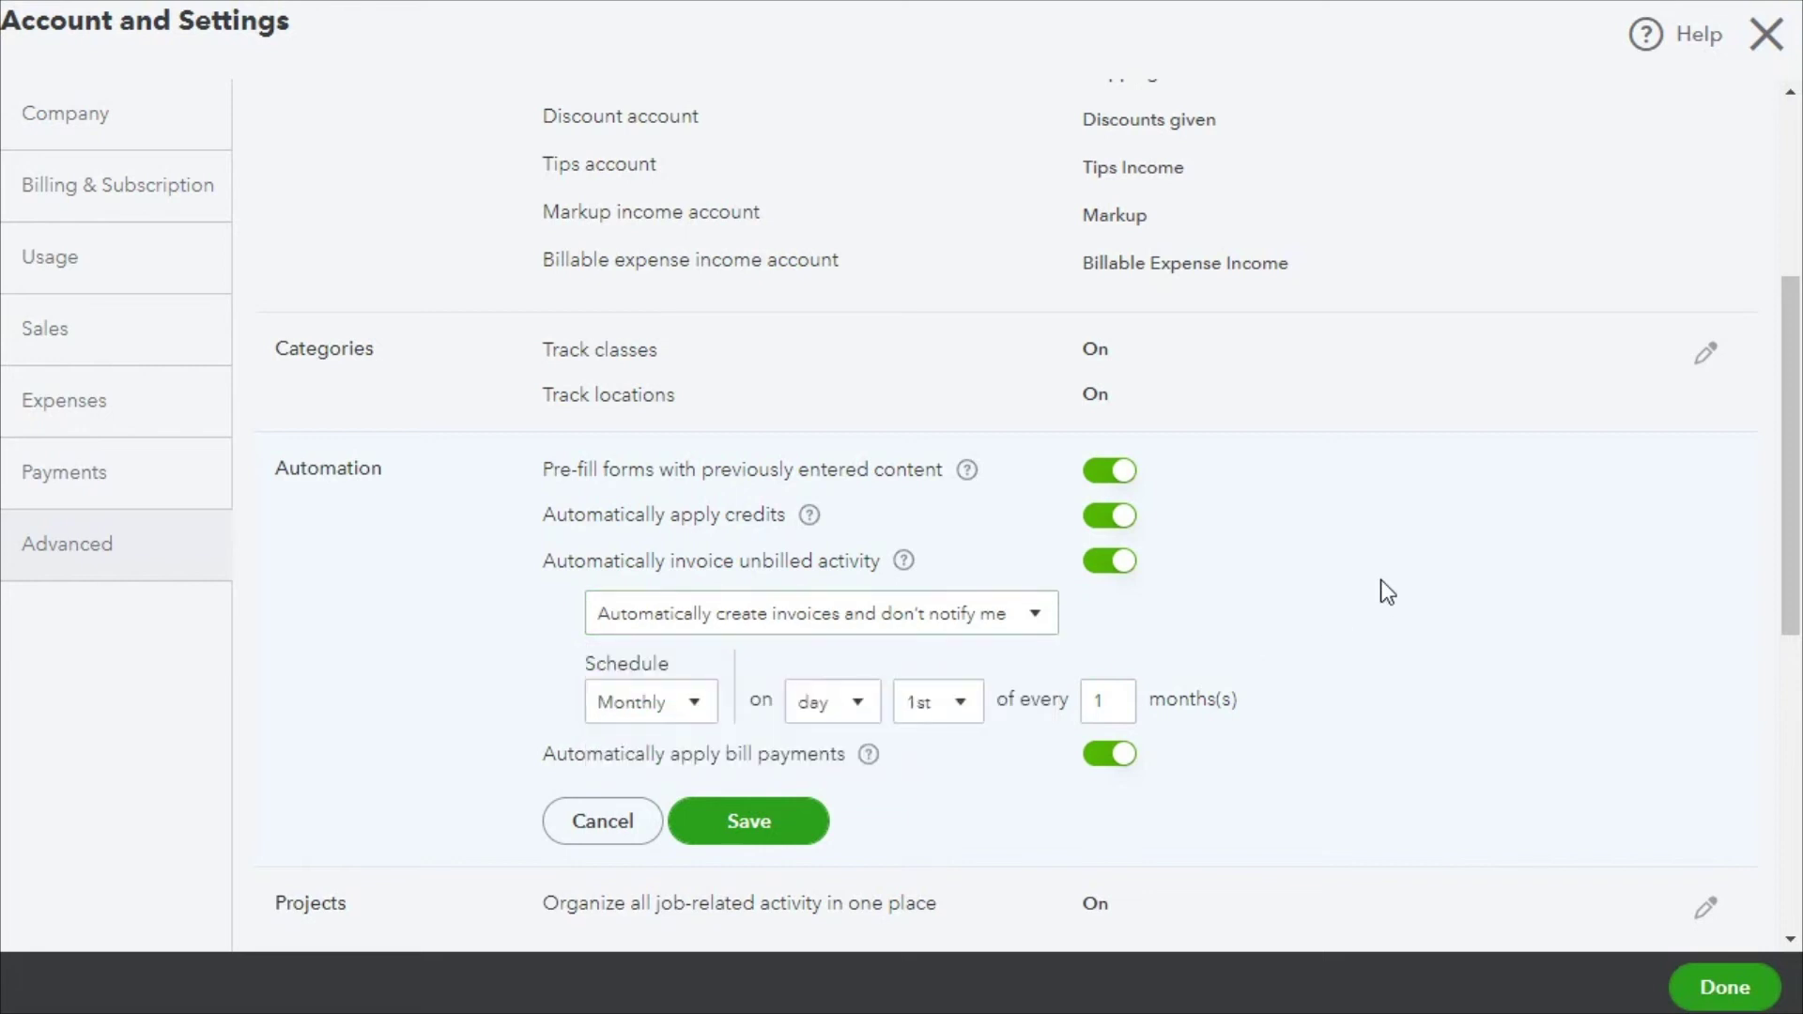
click(700, 705)
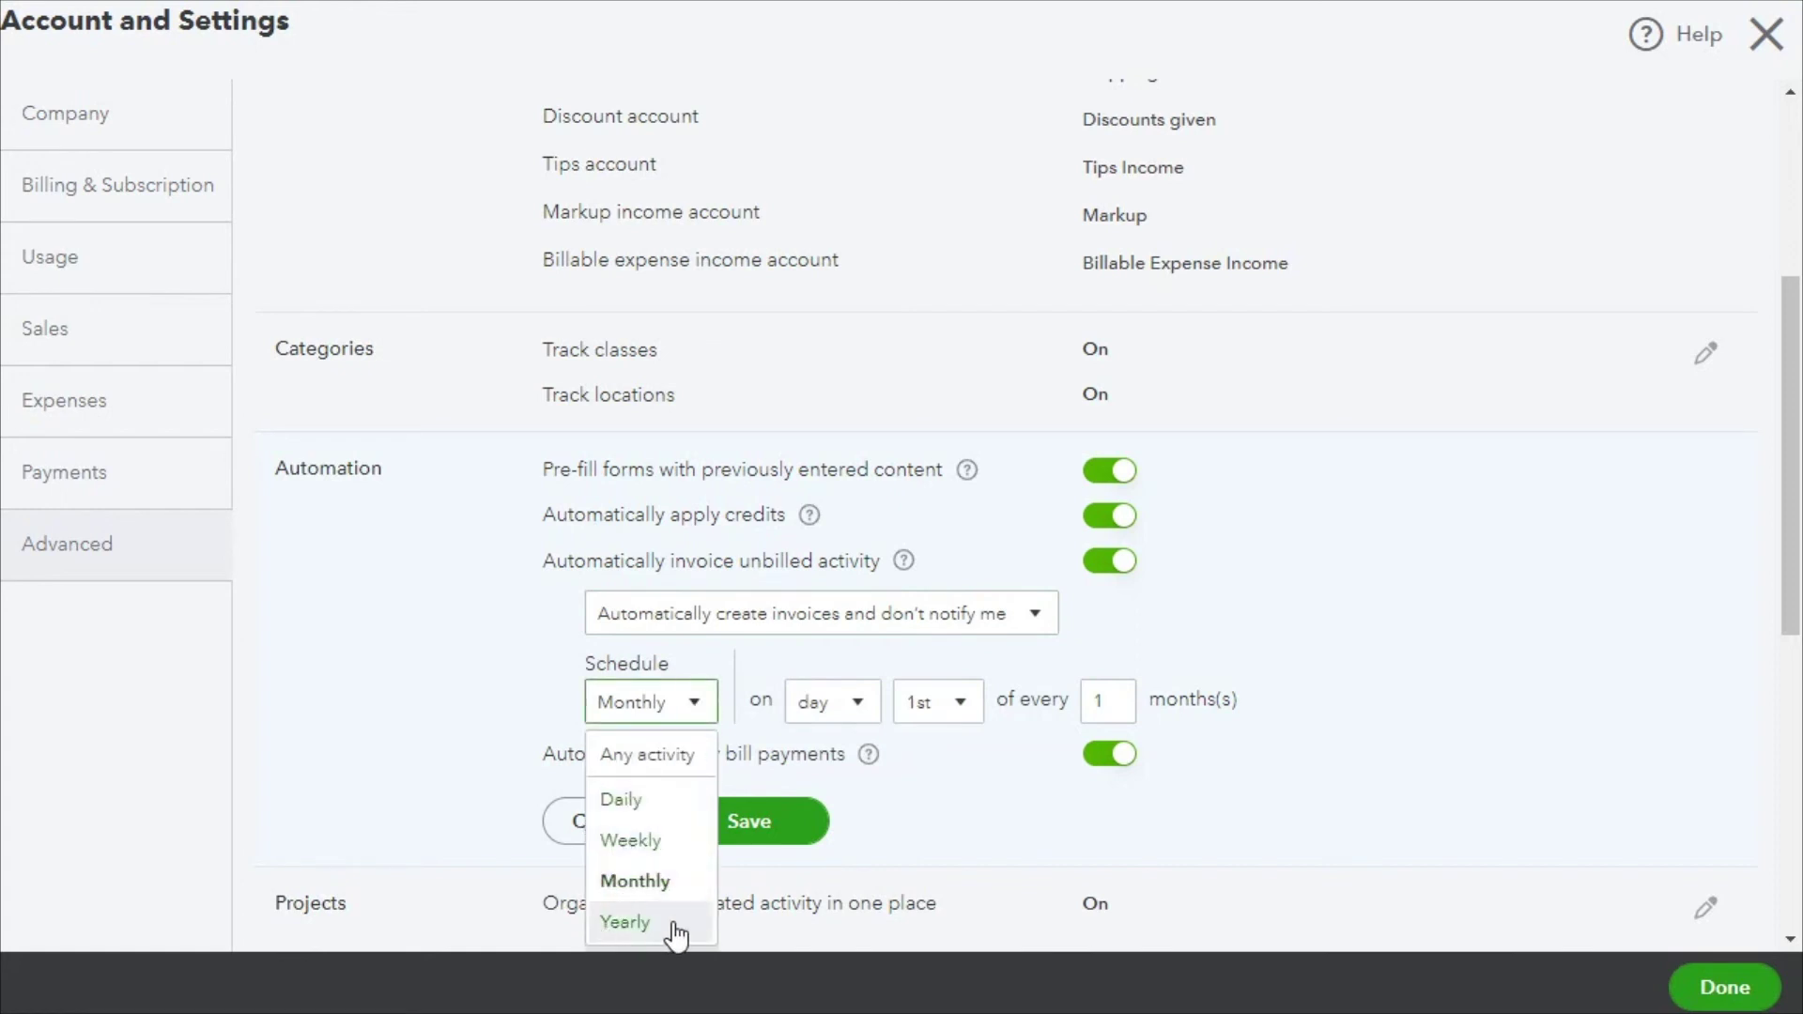
click(648, 843)
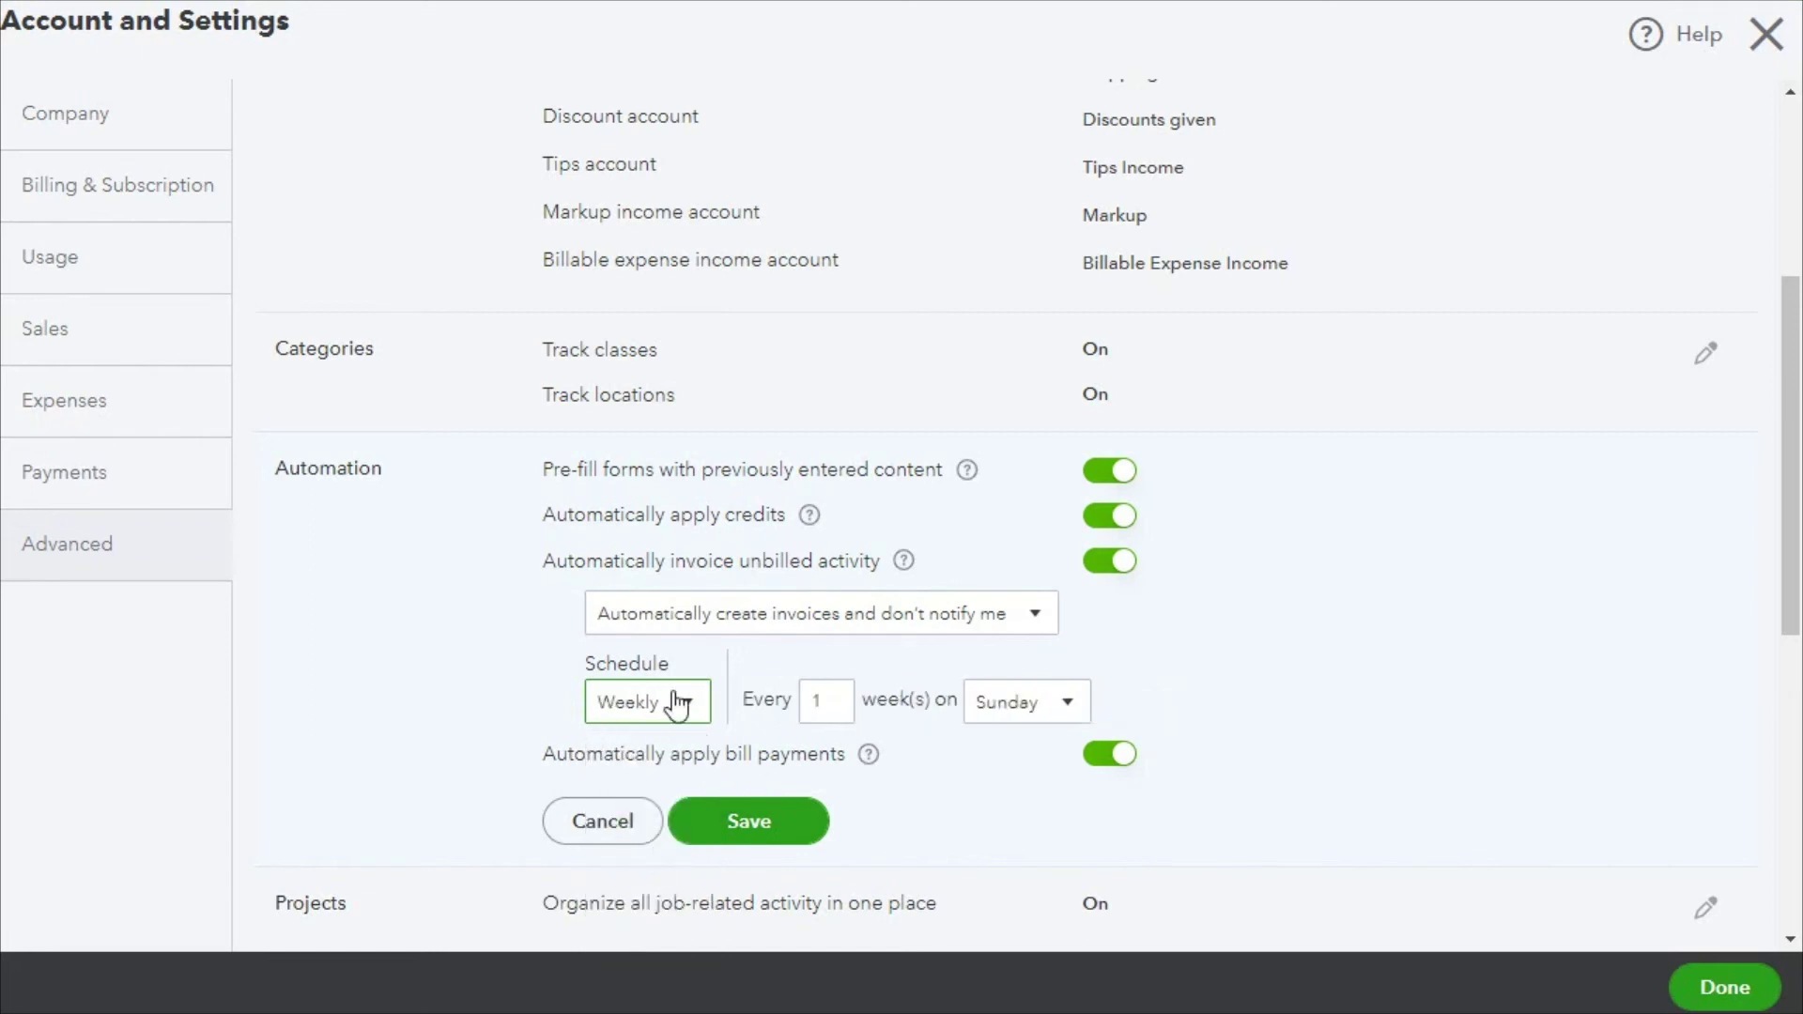
double_click(818, 700)
click(679, 702)
click(655, 887)
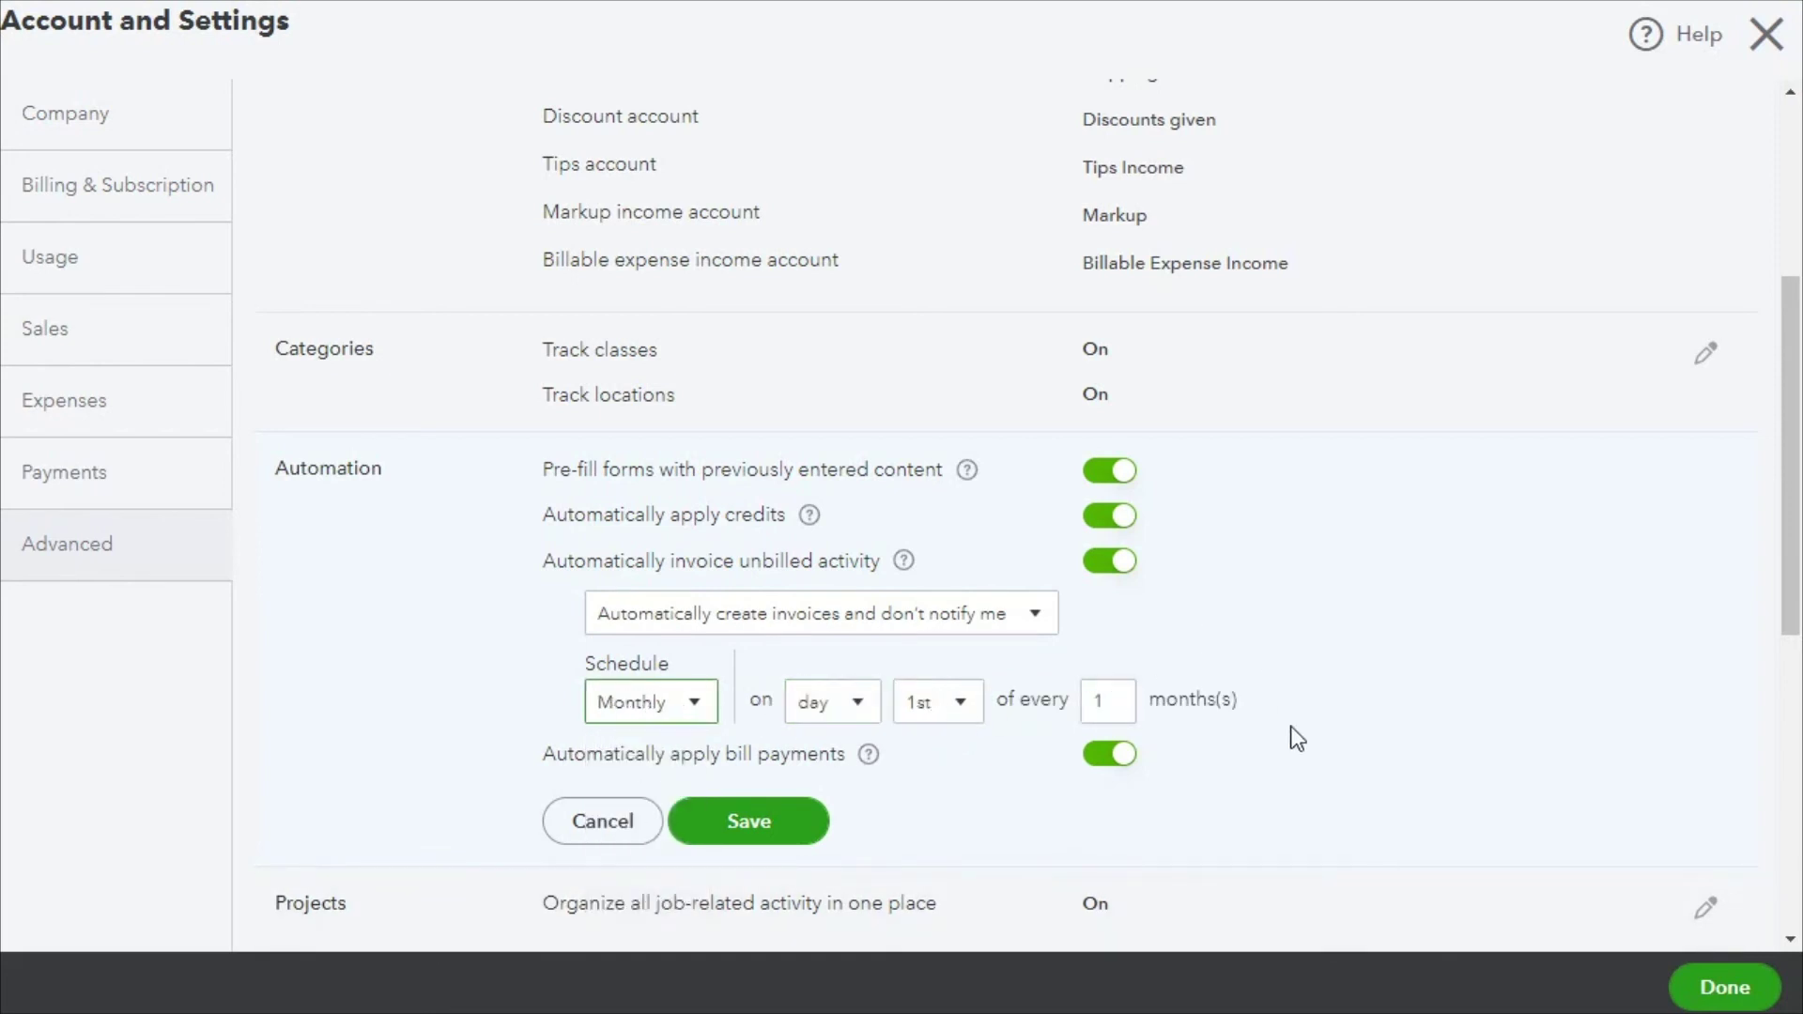
- Try a Weekly schedule every 2 weeks on Sunday
click(697, 711)
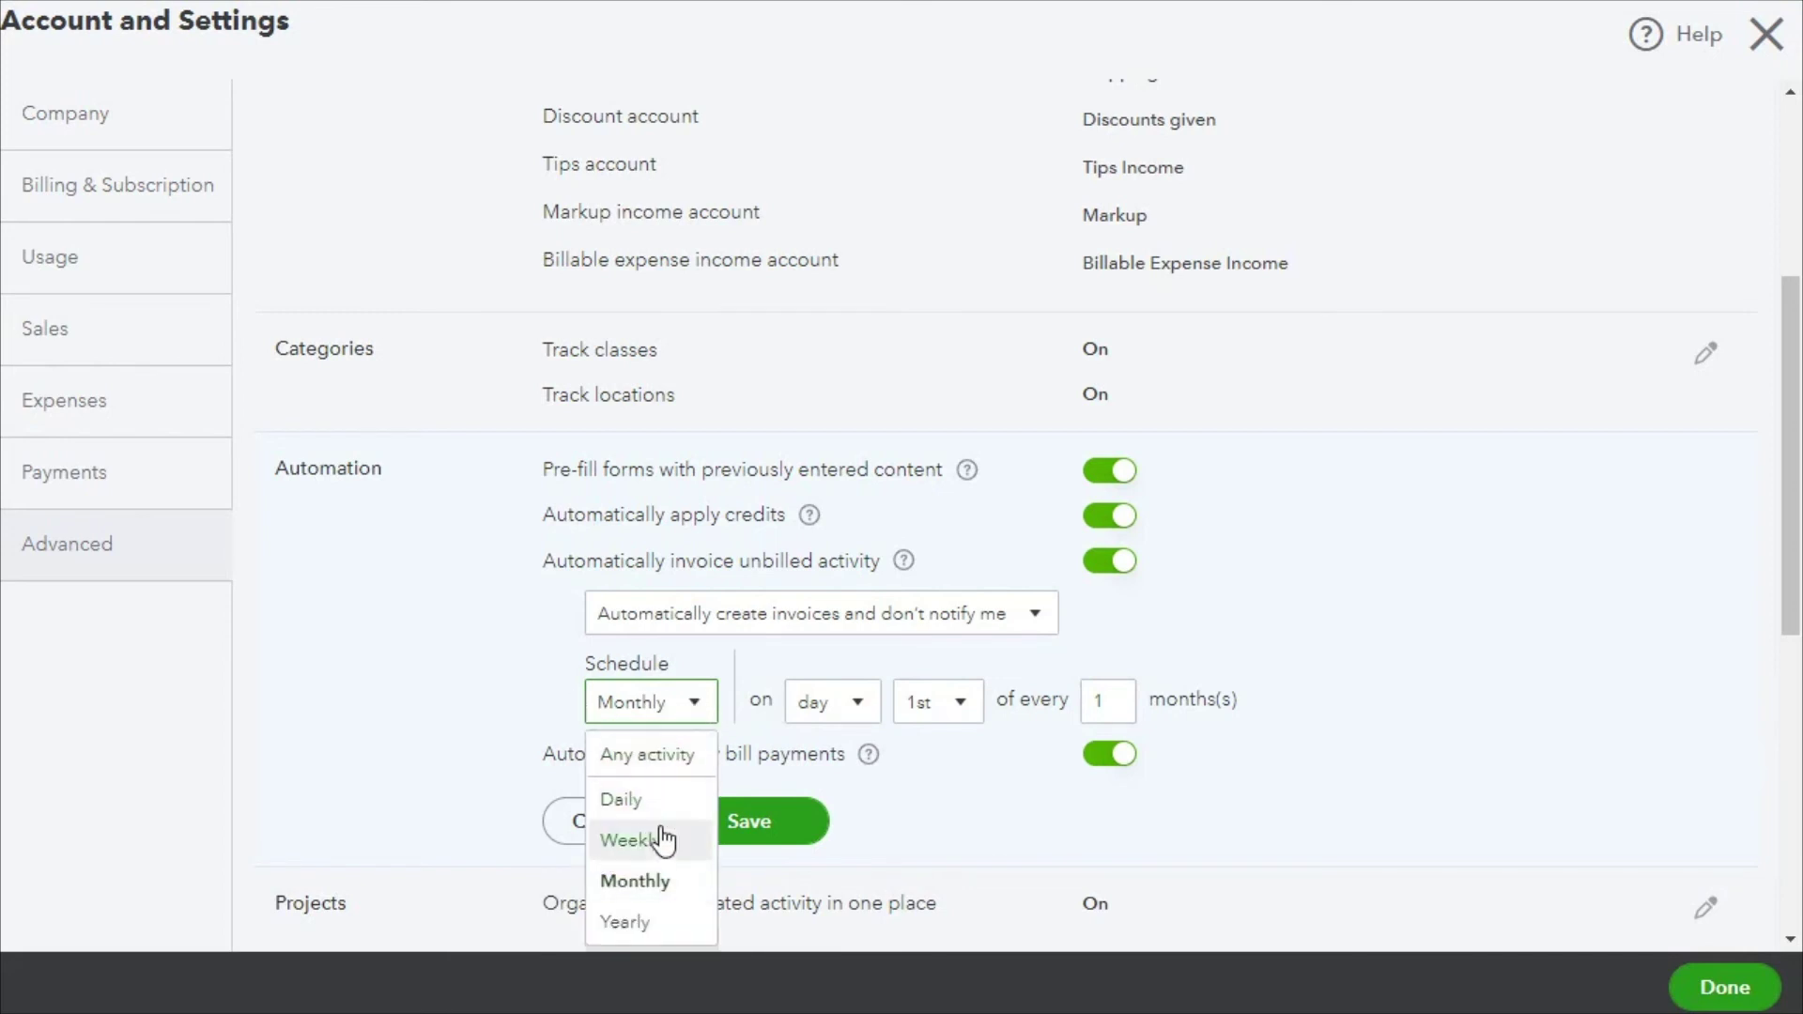
click(631, 839)
double_click(813, 700)
click(814, 697)
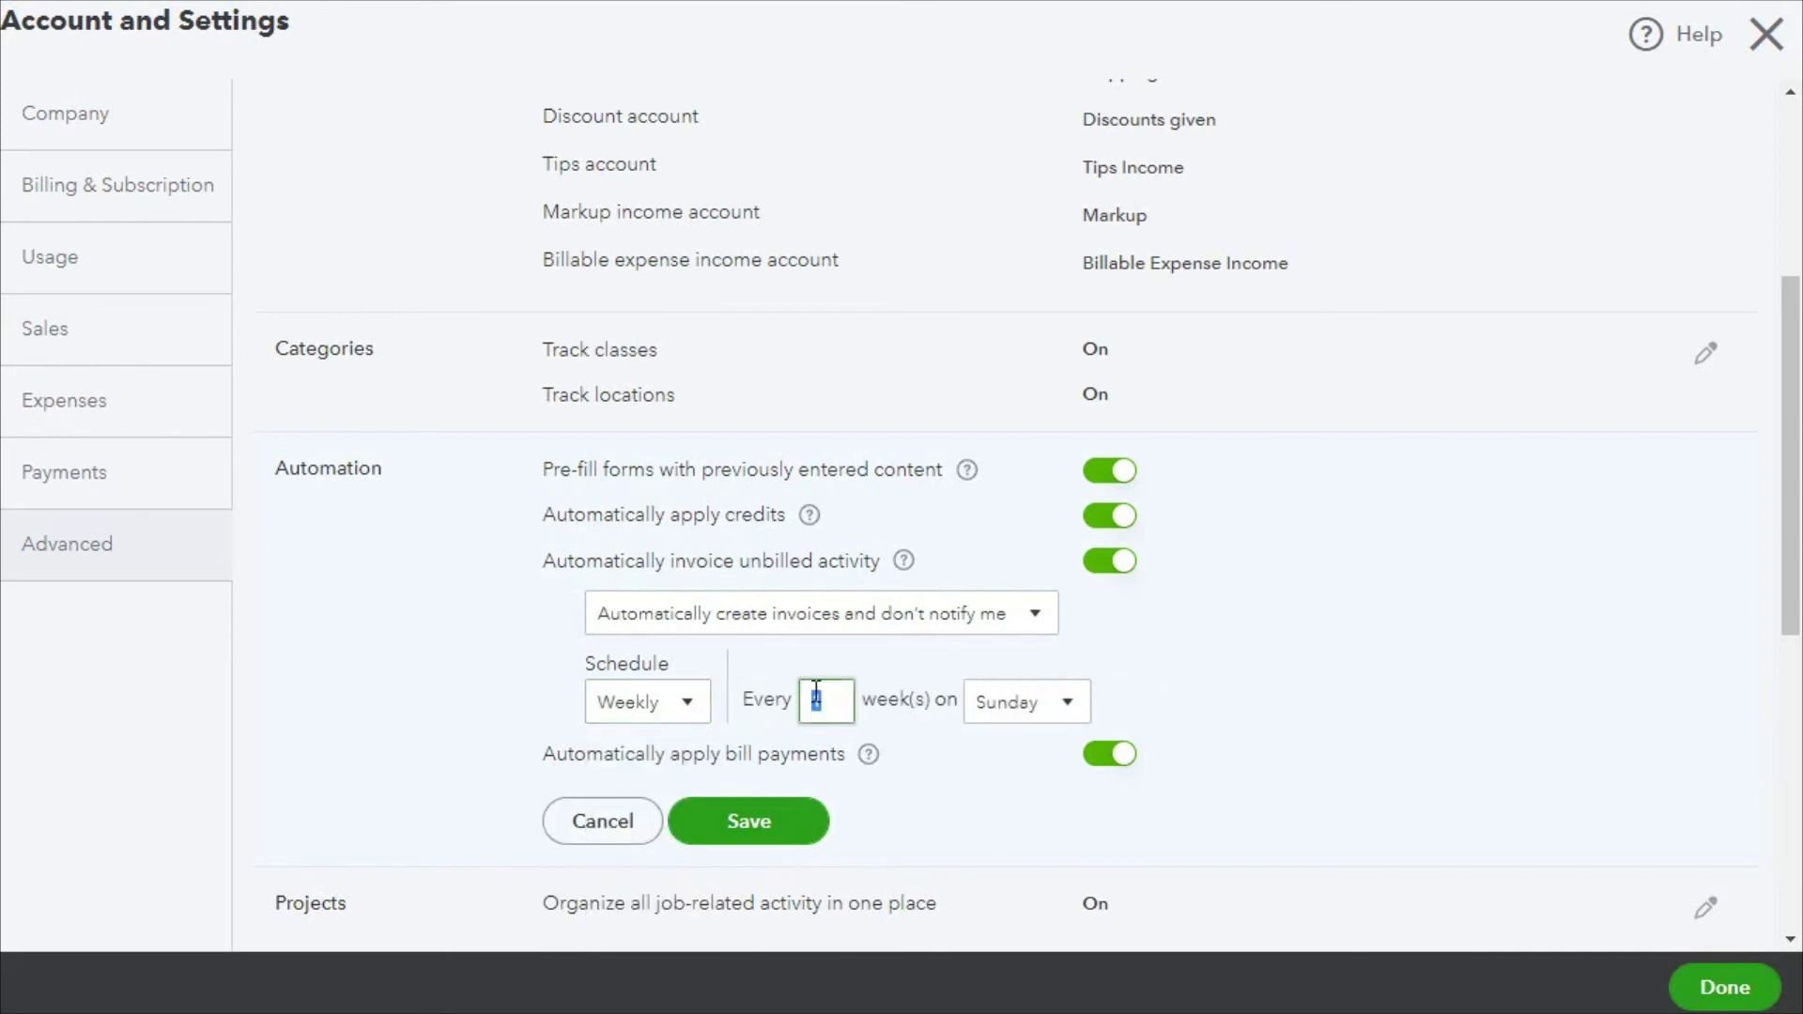
key(BackSpace)
text(2)
click(1067, 701)
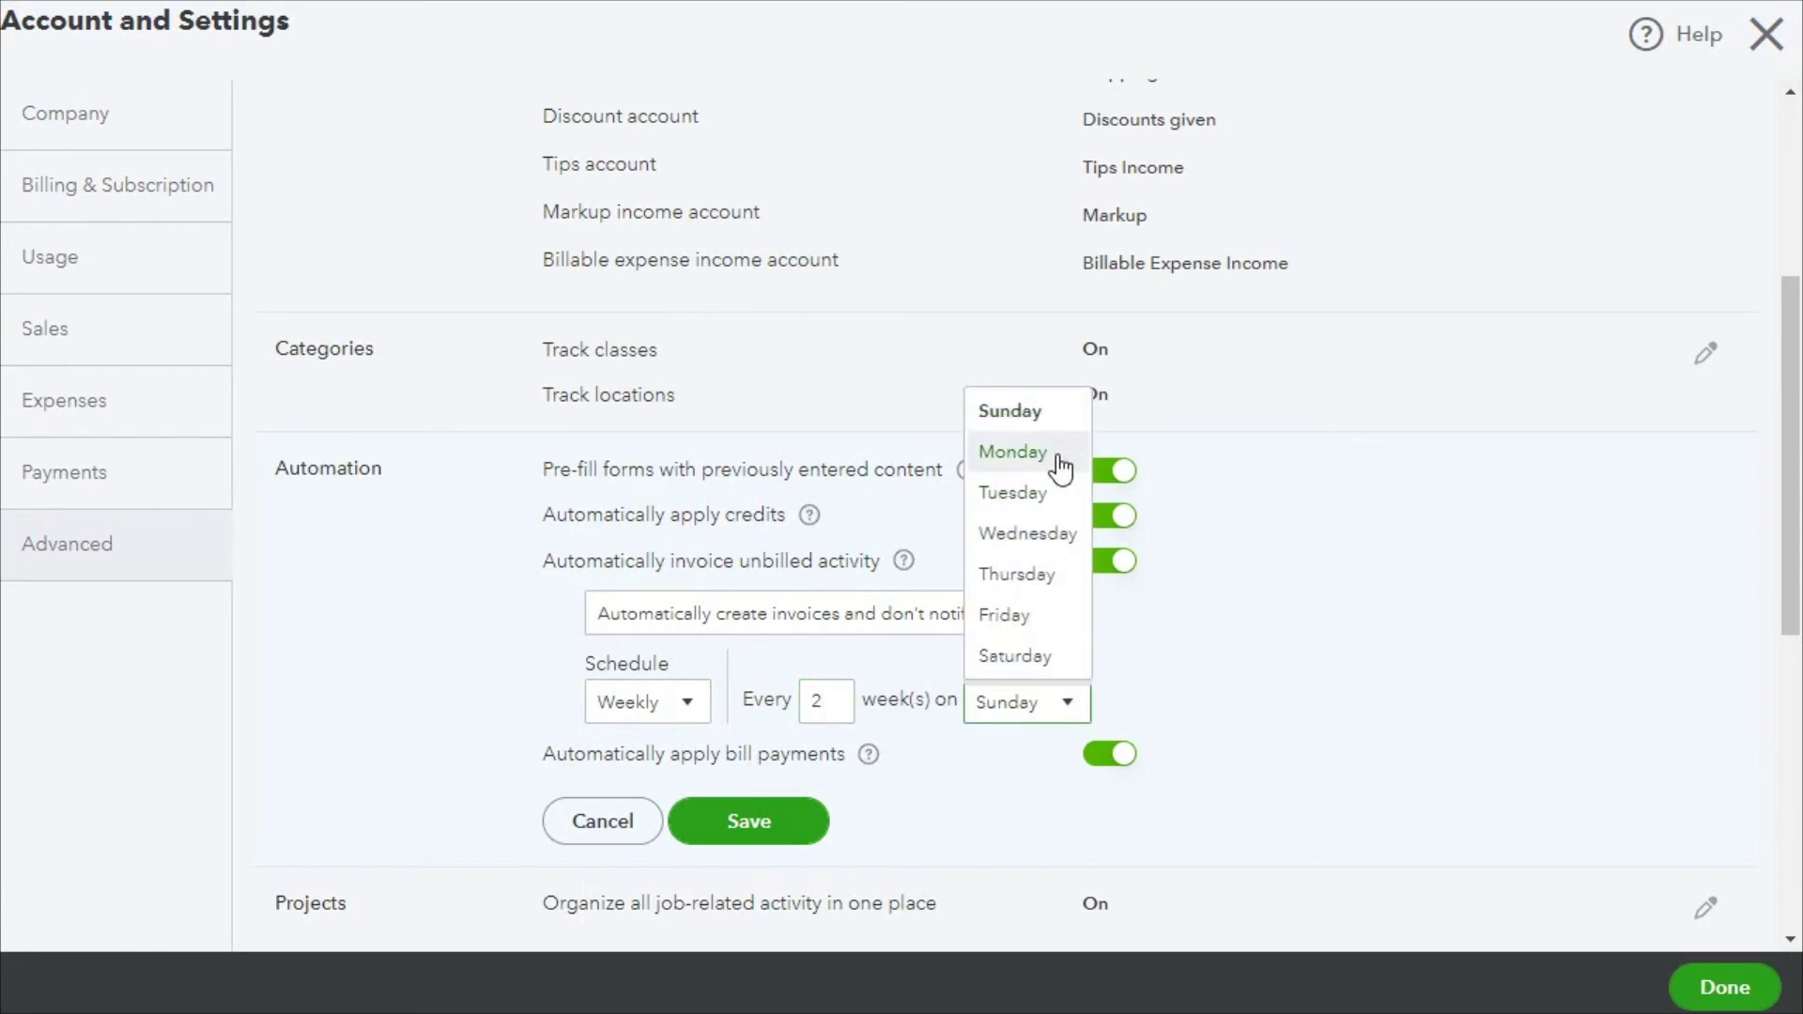
click(1014, 411)
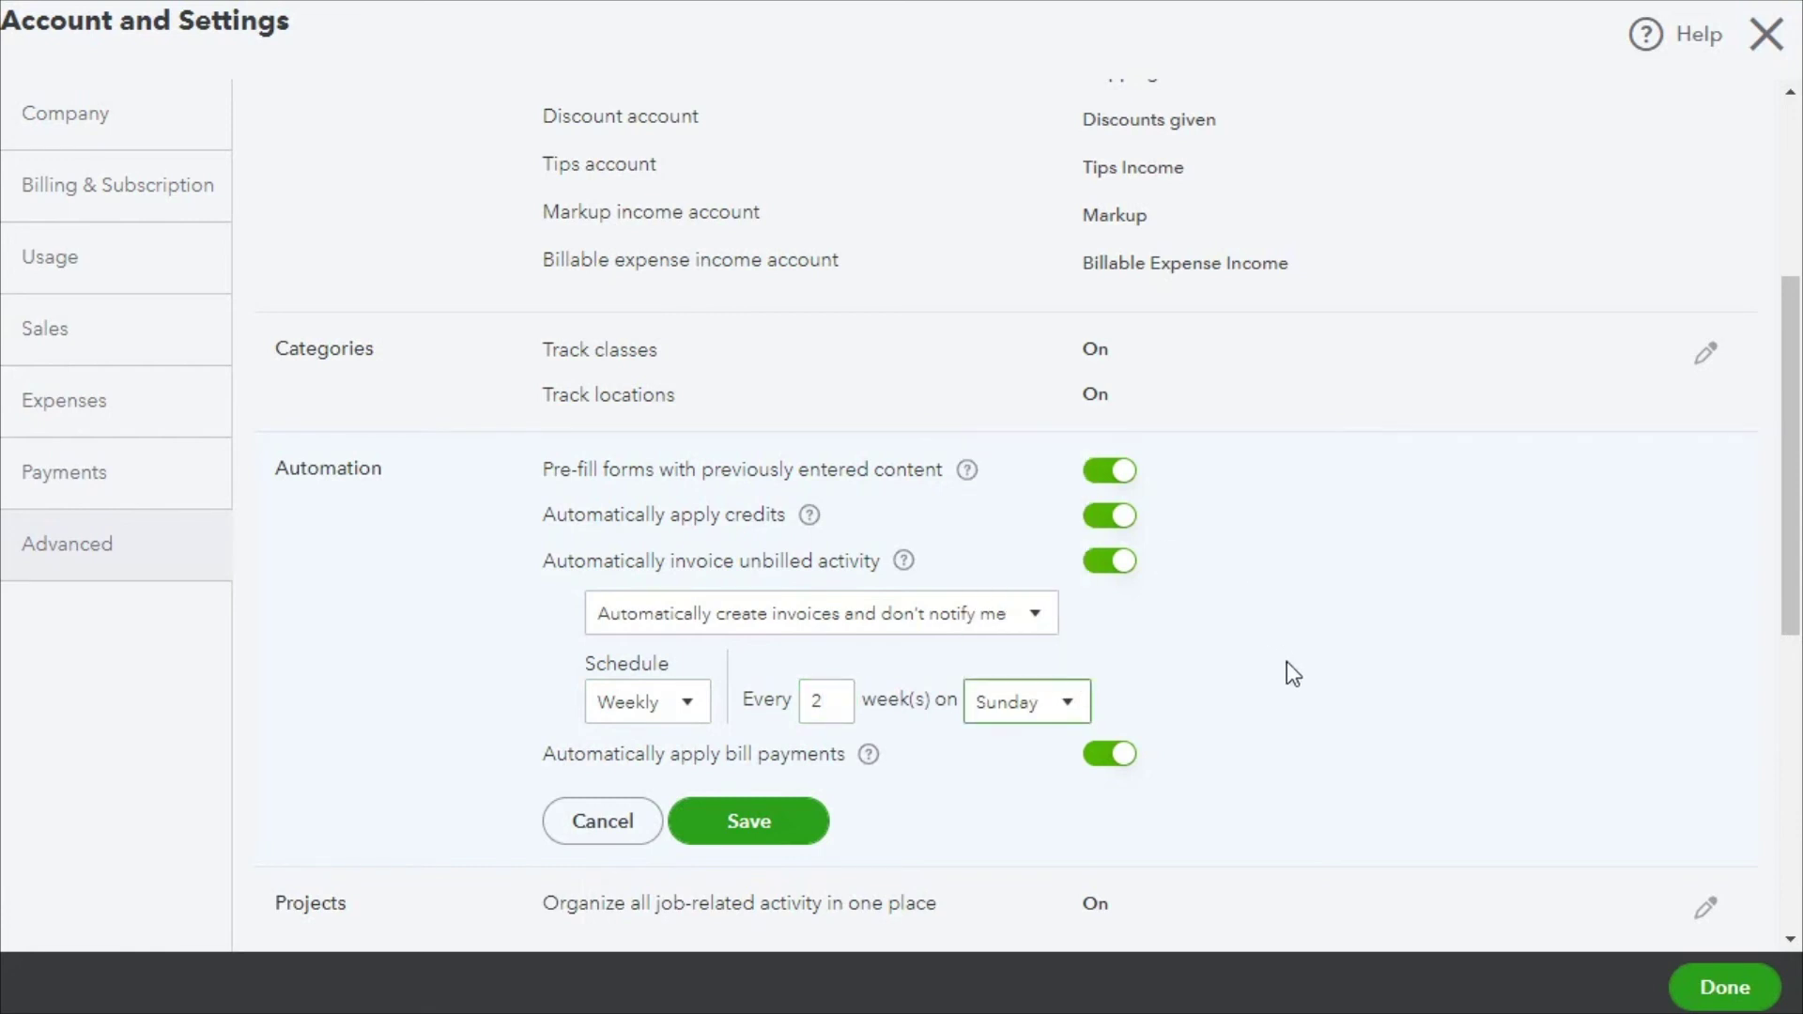
- Switch to a Monthly schedule invoicing on the 16th
click(698, 714)
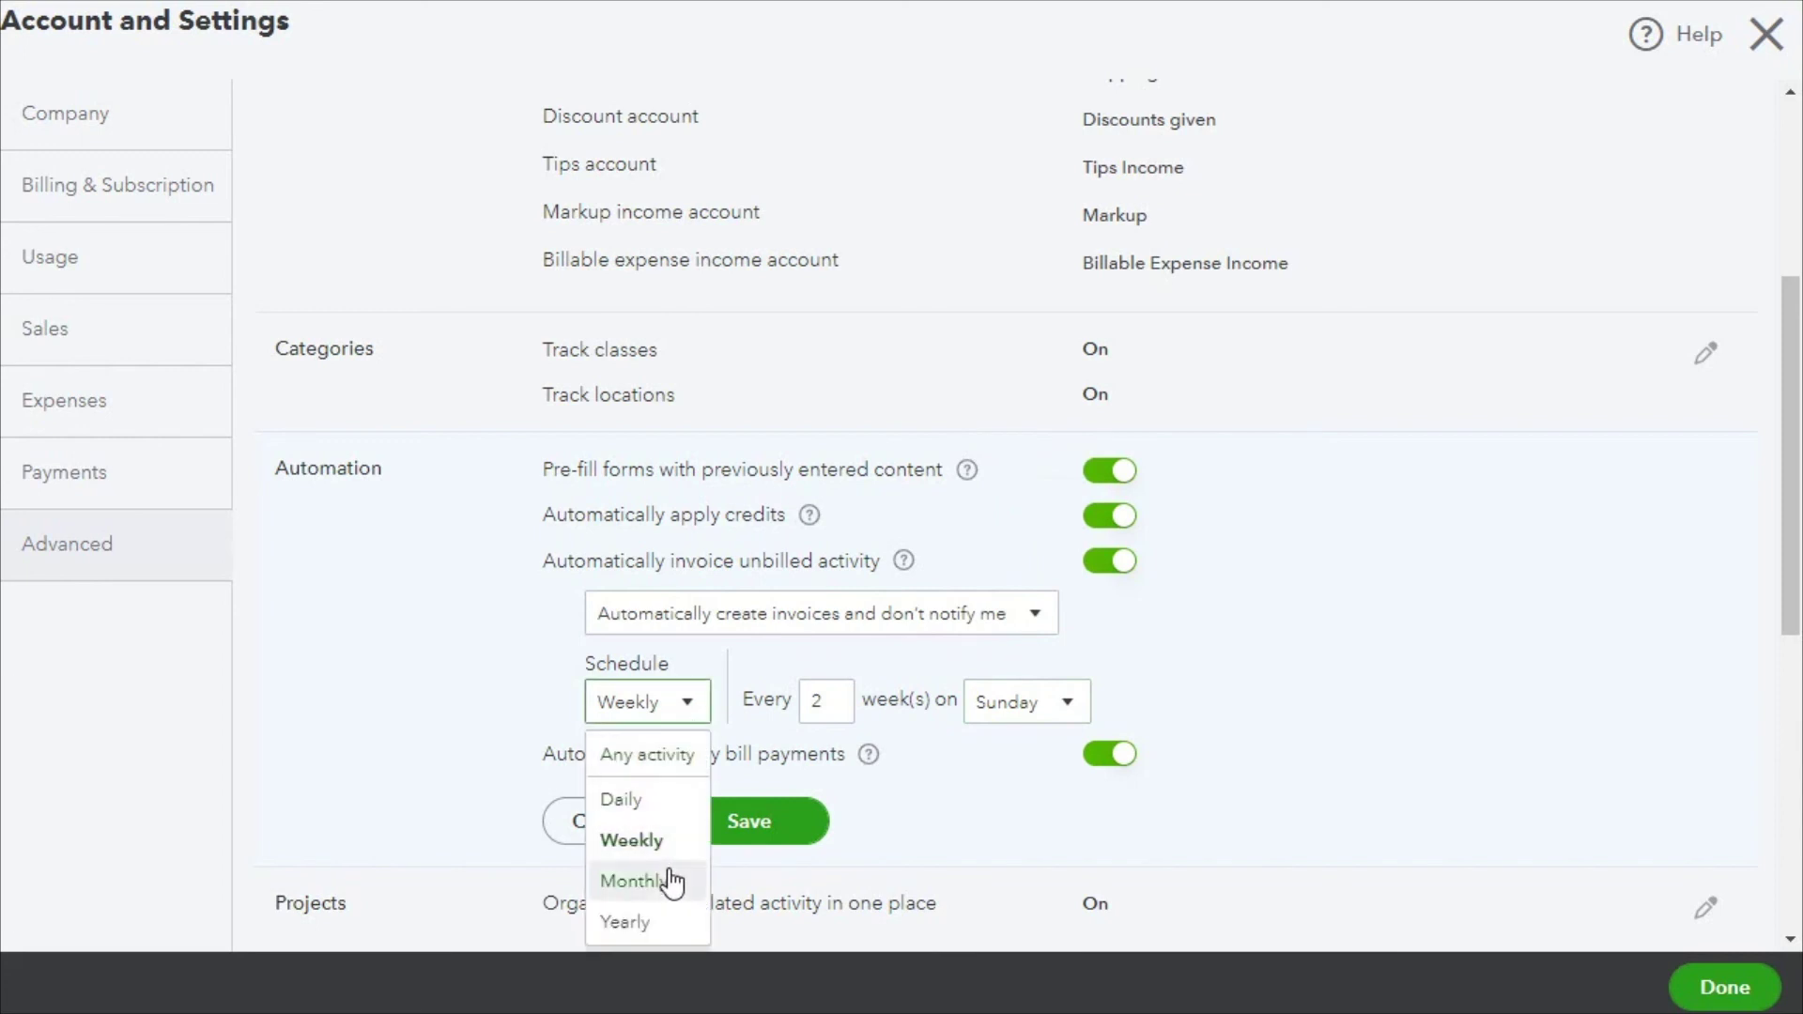
click(662, 877)
click(859, 704)
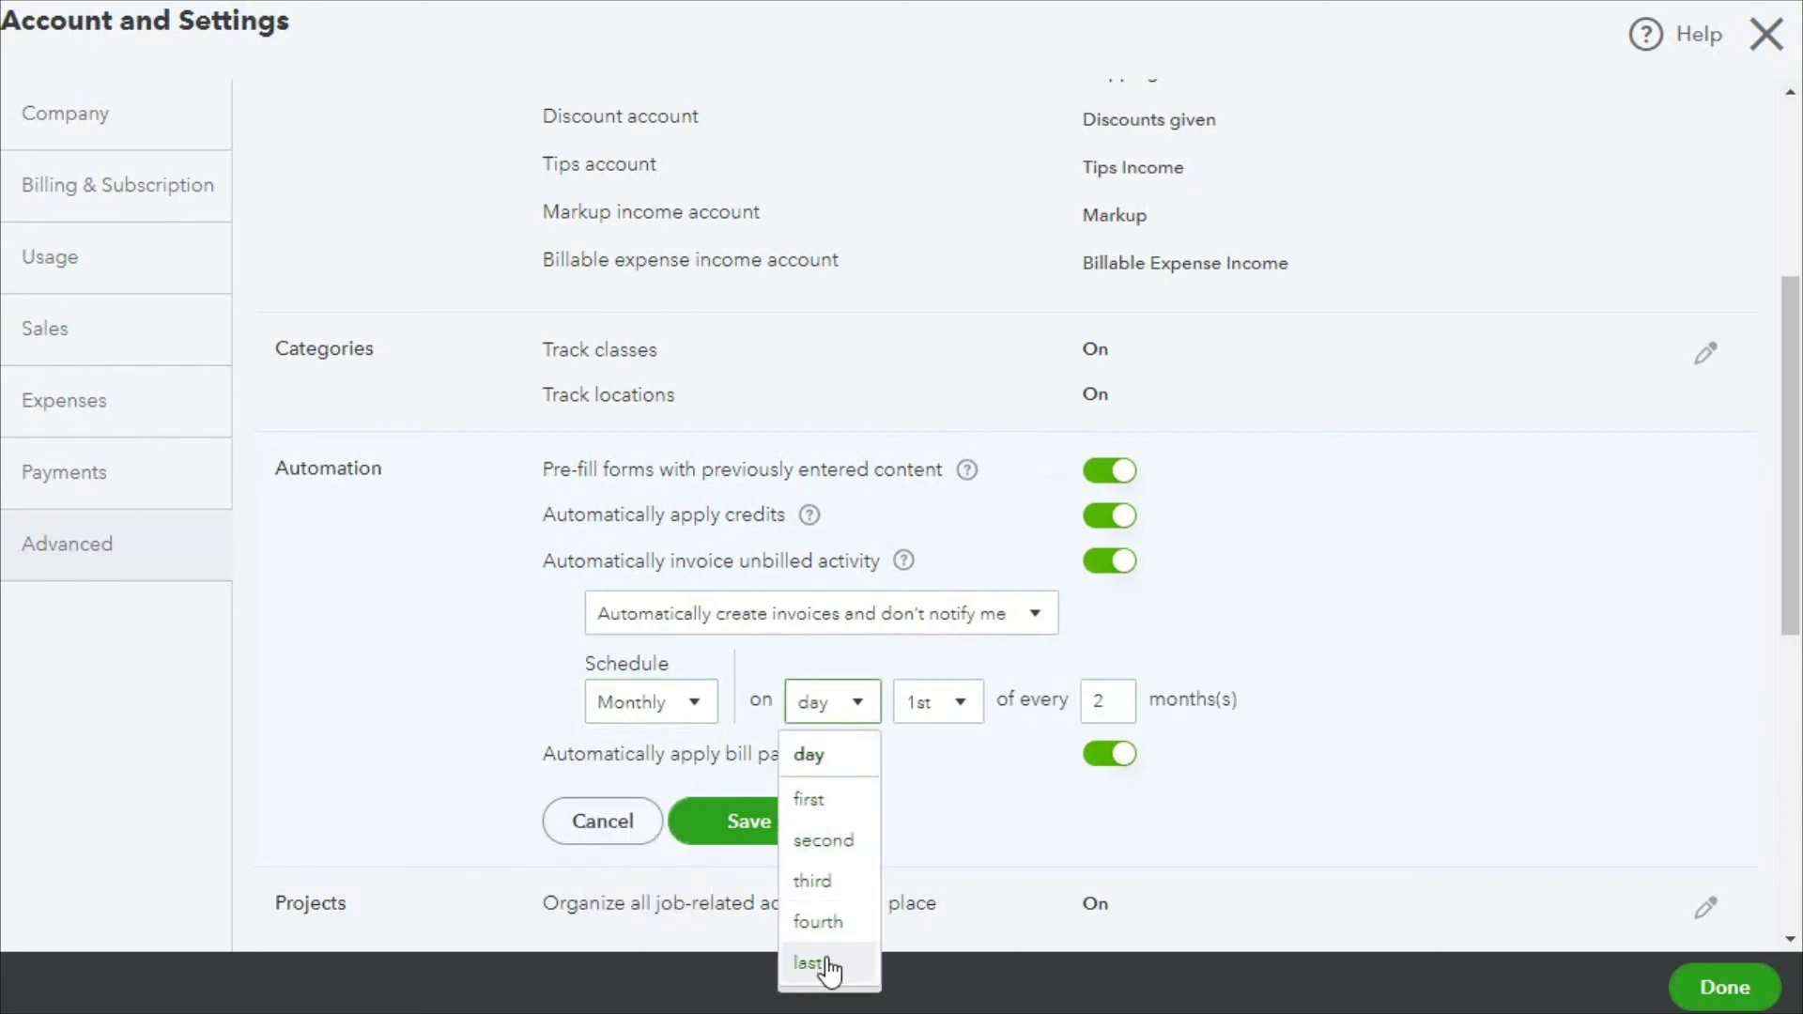
click(962, 721)
scroll(953, 573, down, 2)
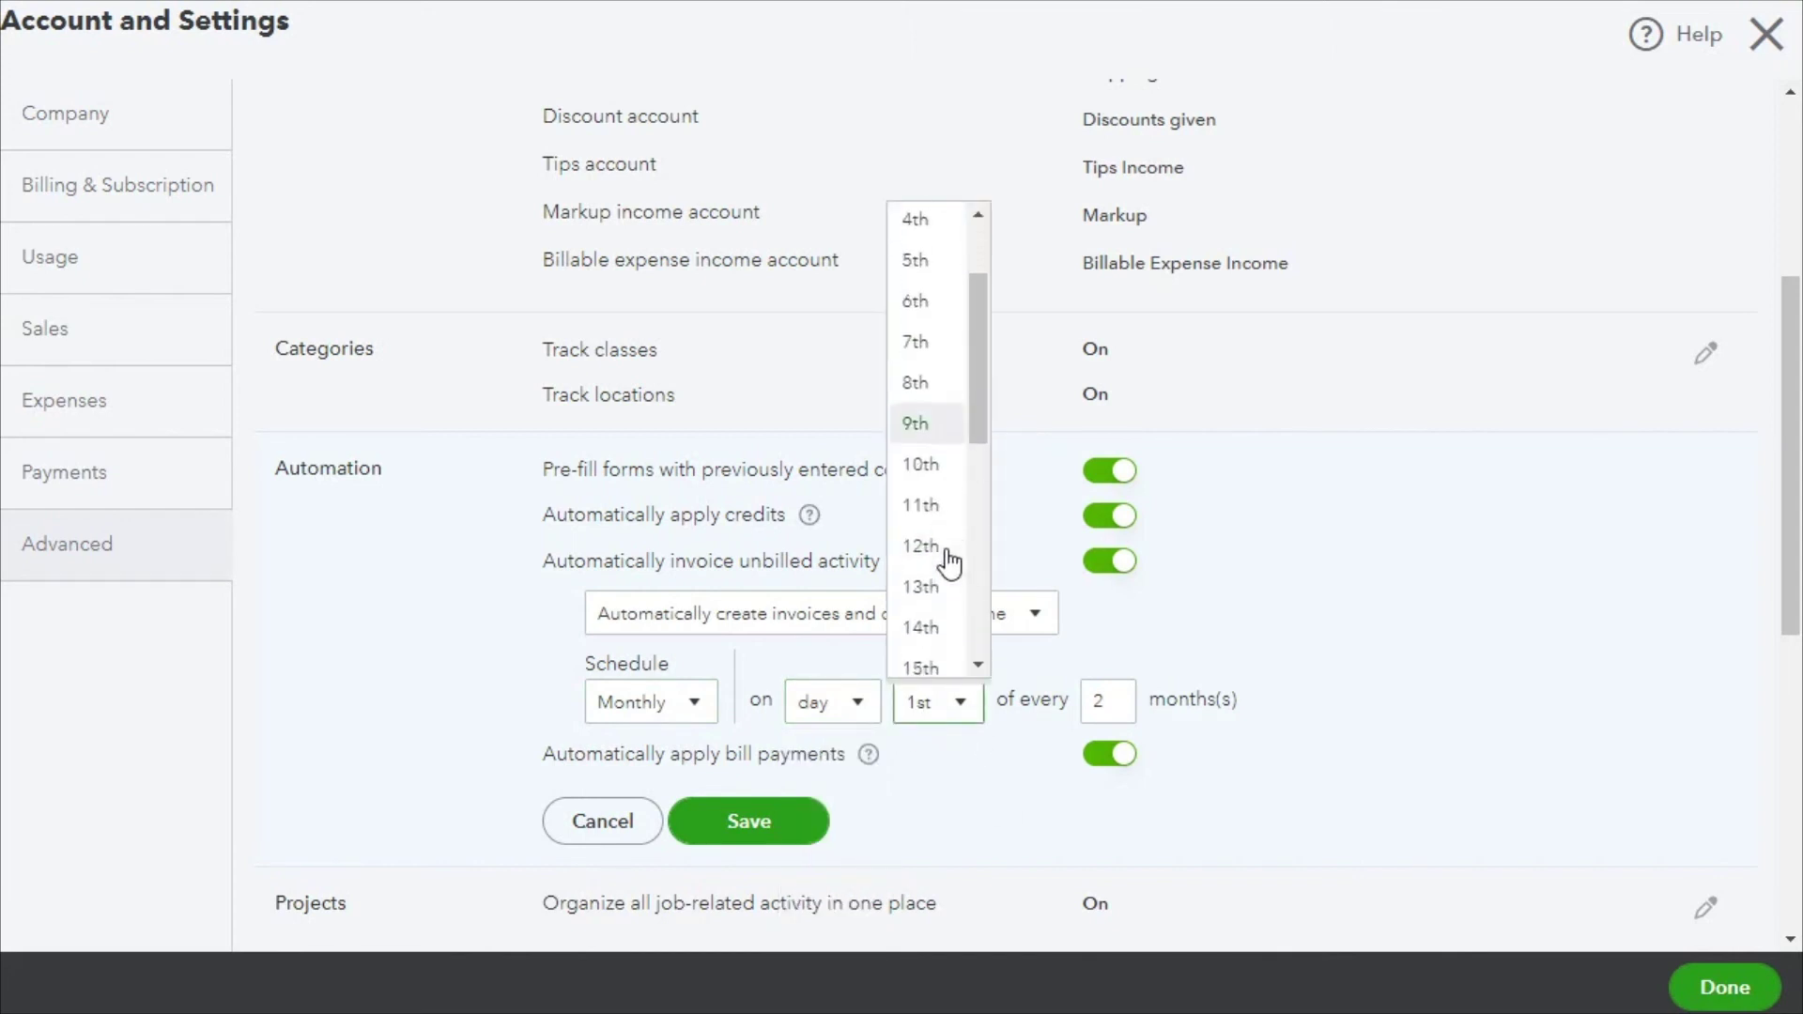
scroll(951, 561, down, 2)
click(950, 560)
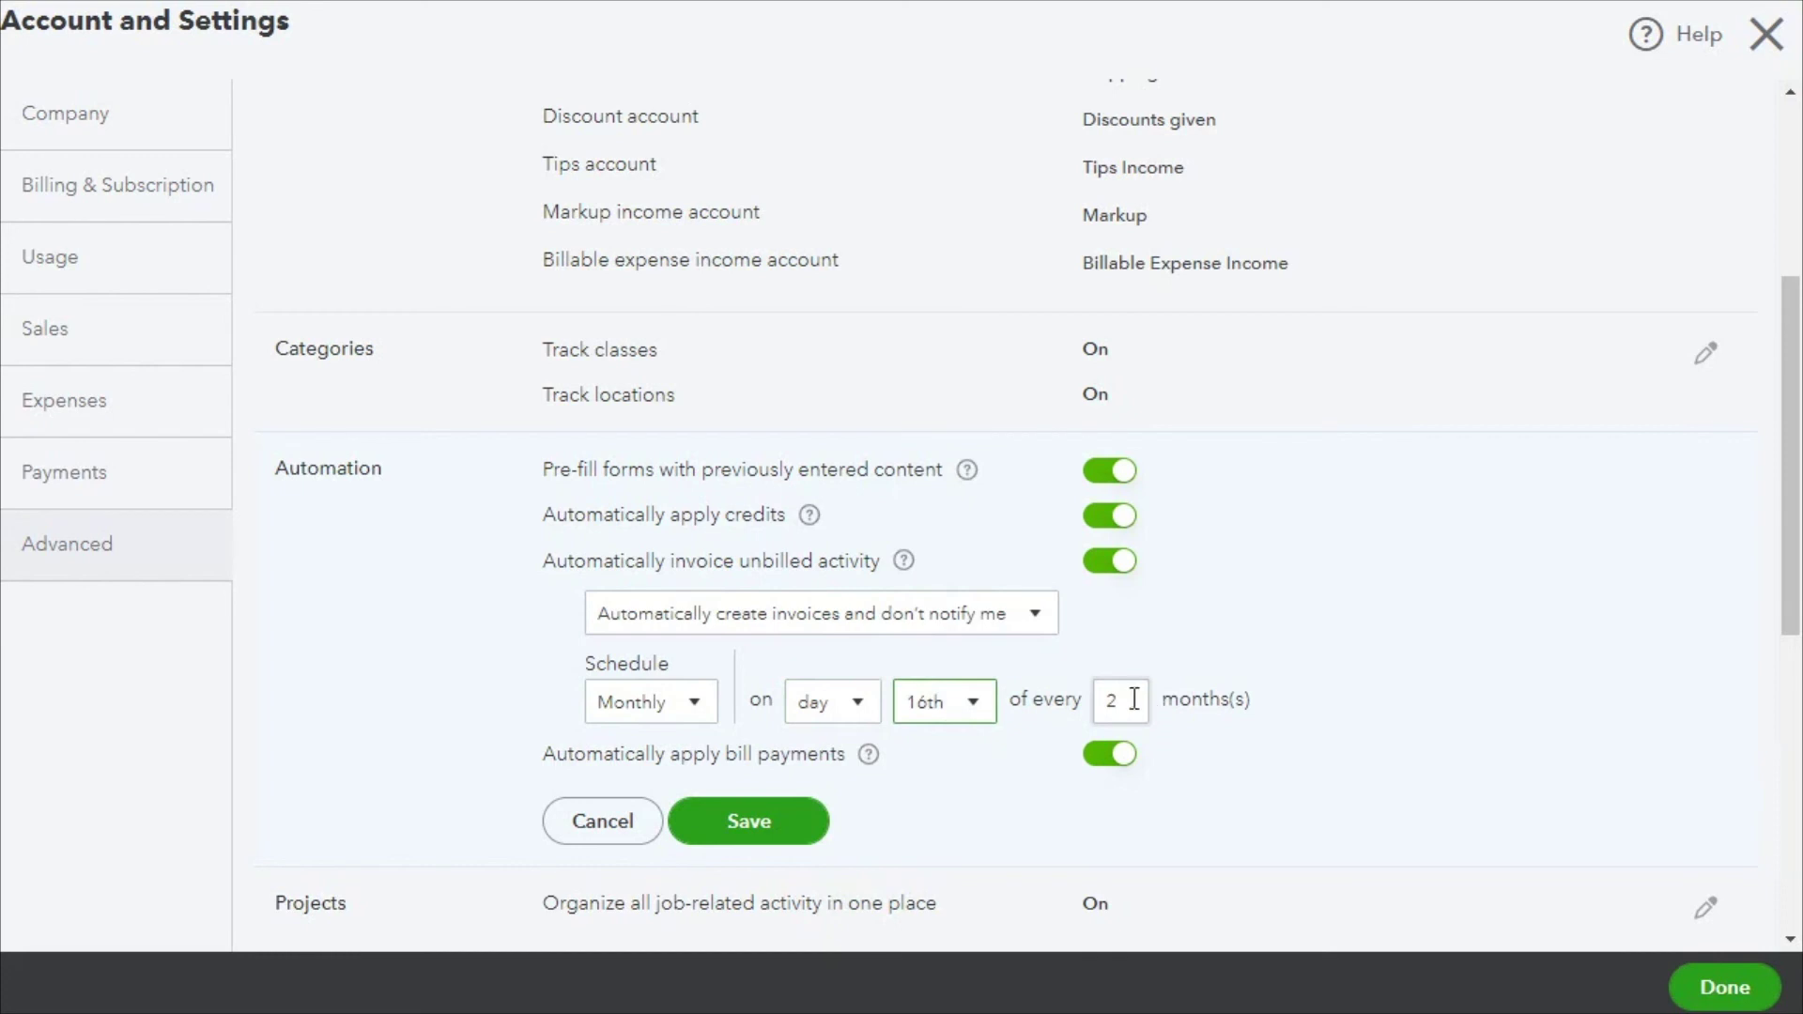
double_click(1112, 700)
- Change the invoicing schedule to Yearly in August
click(697, 703)
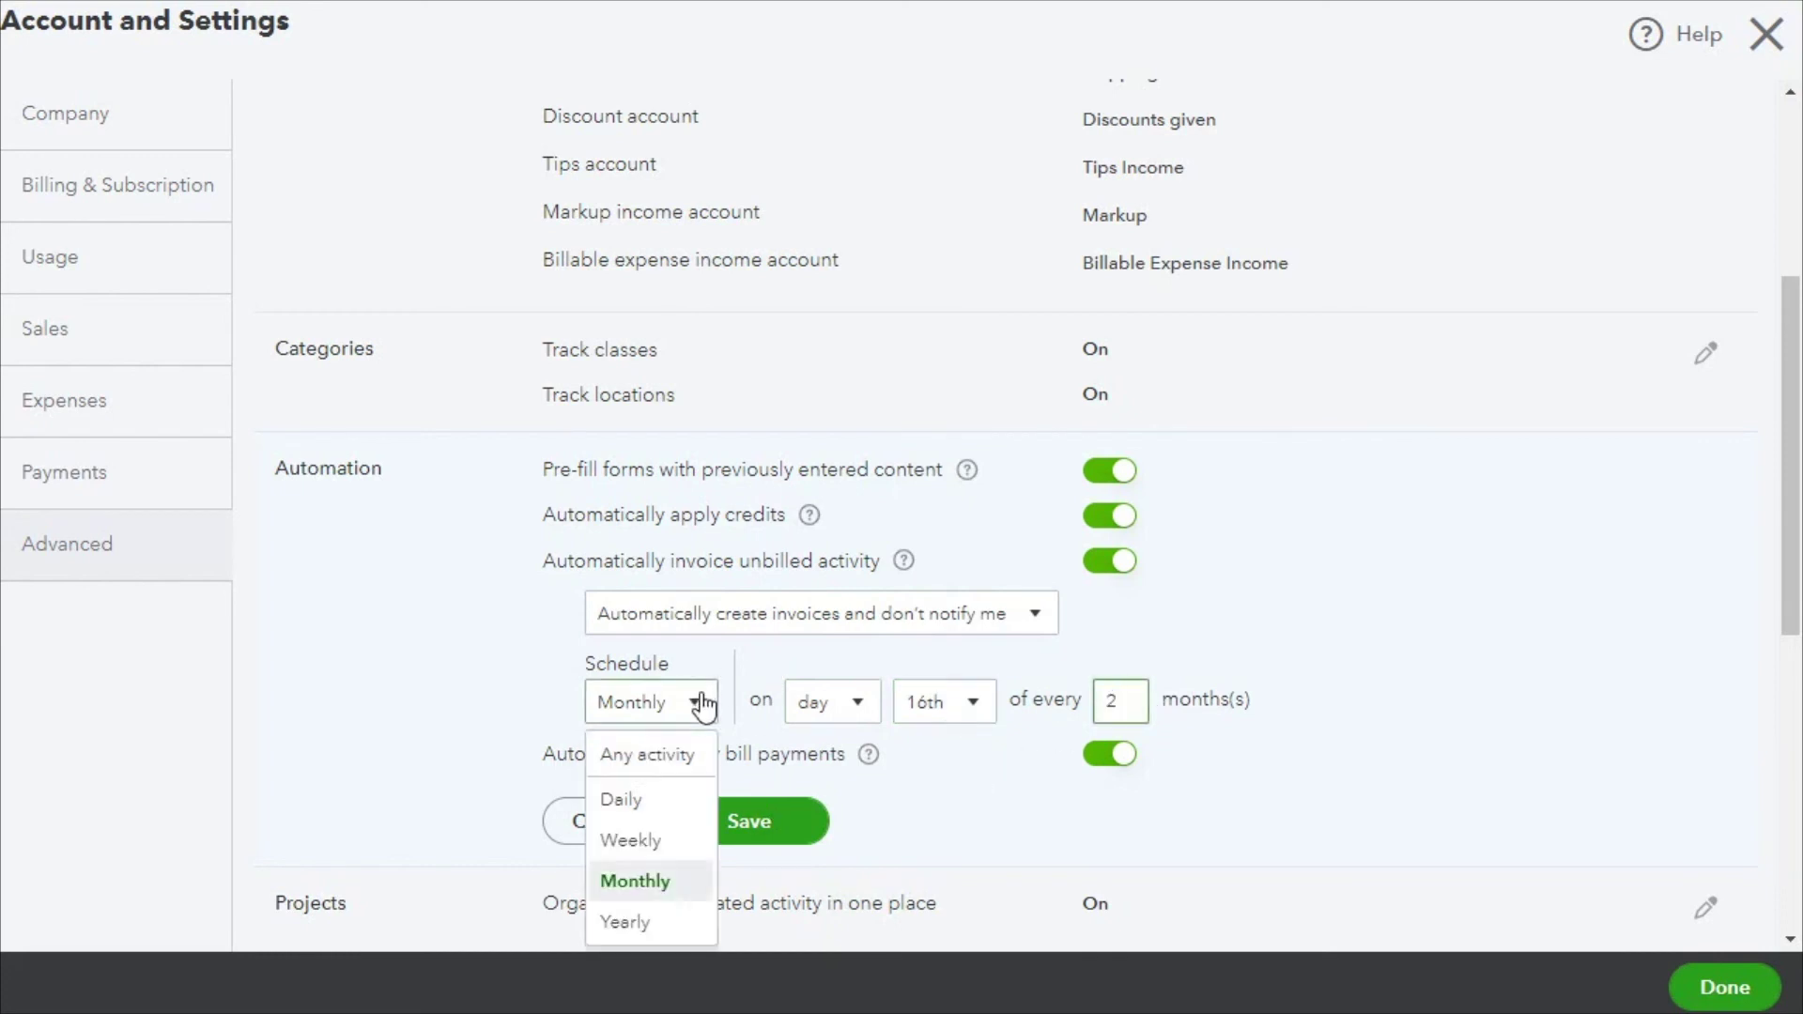
click(639, 920)
click(864, 713)
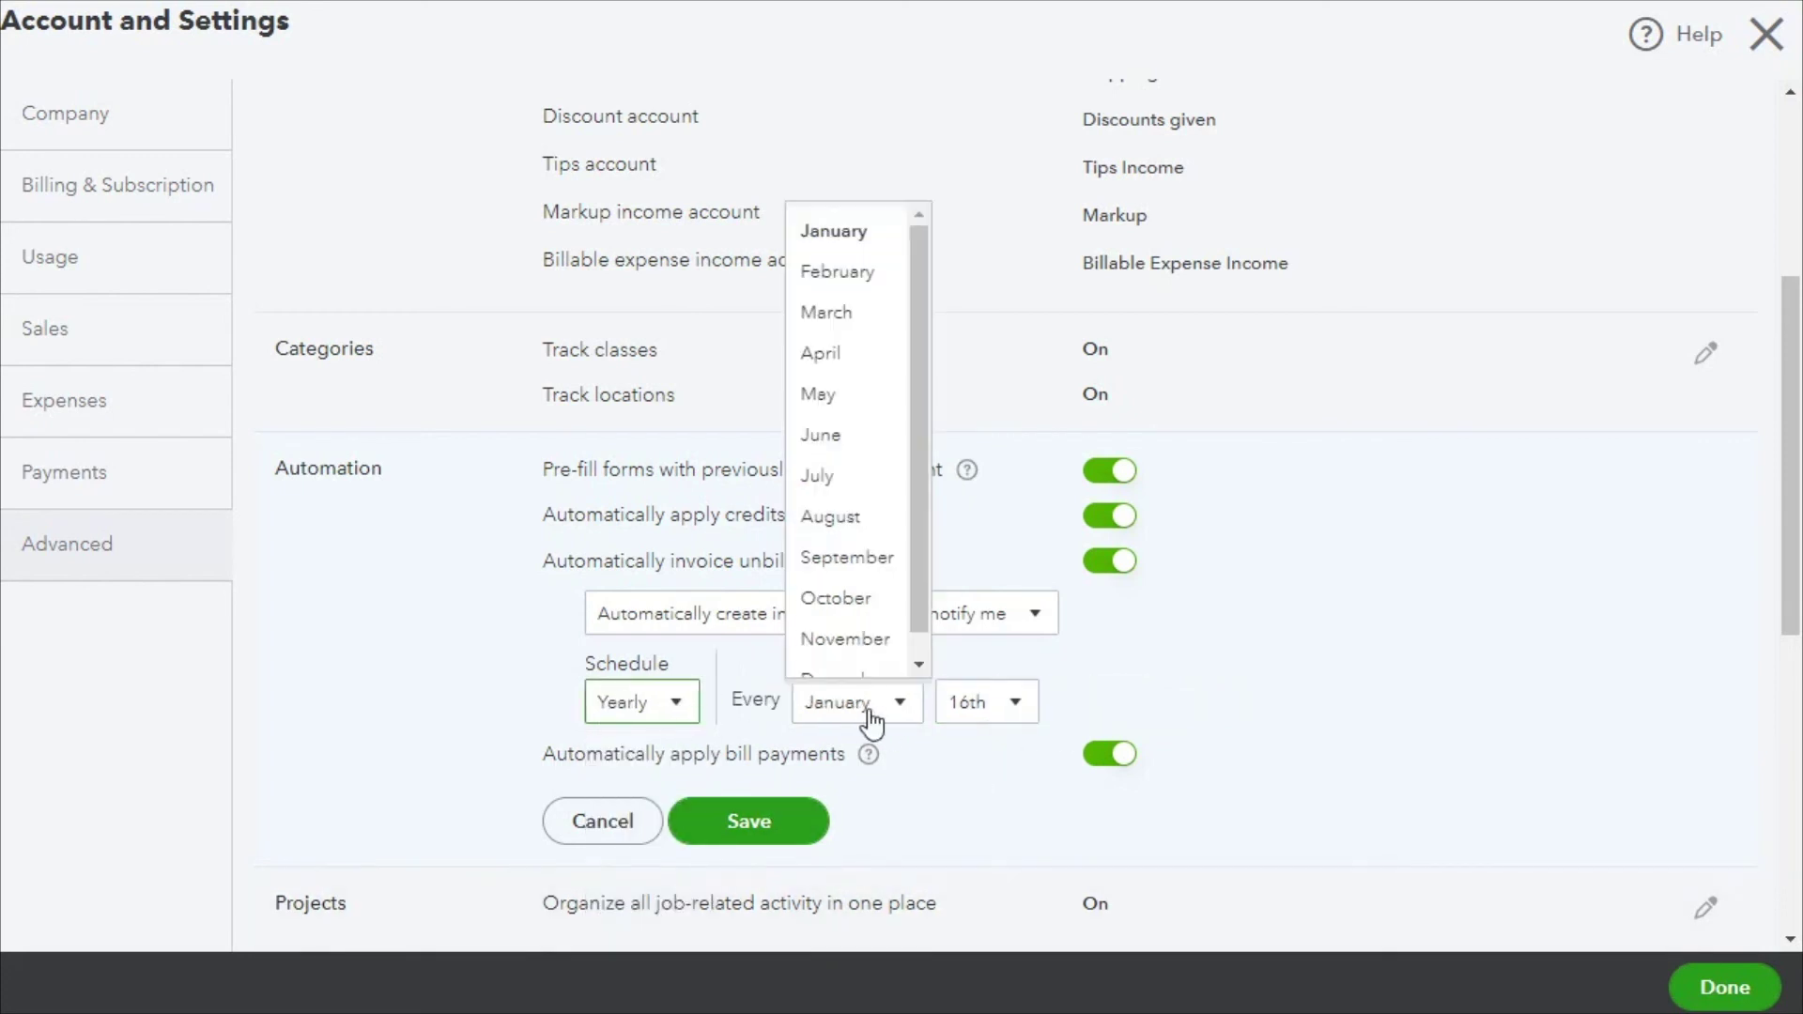
click(860, 518)
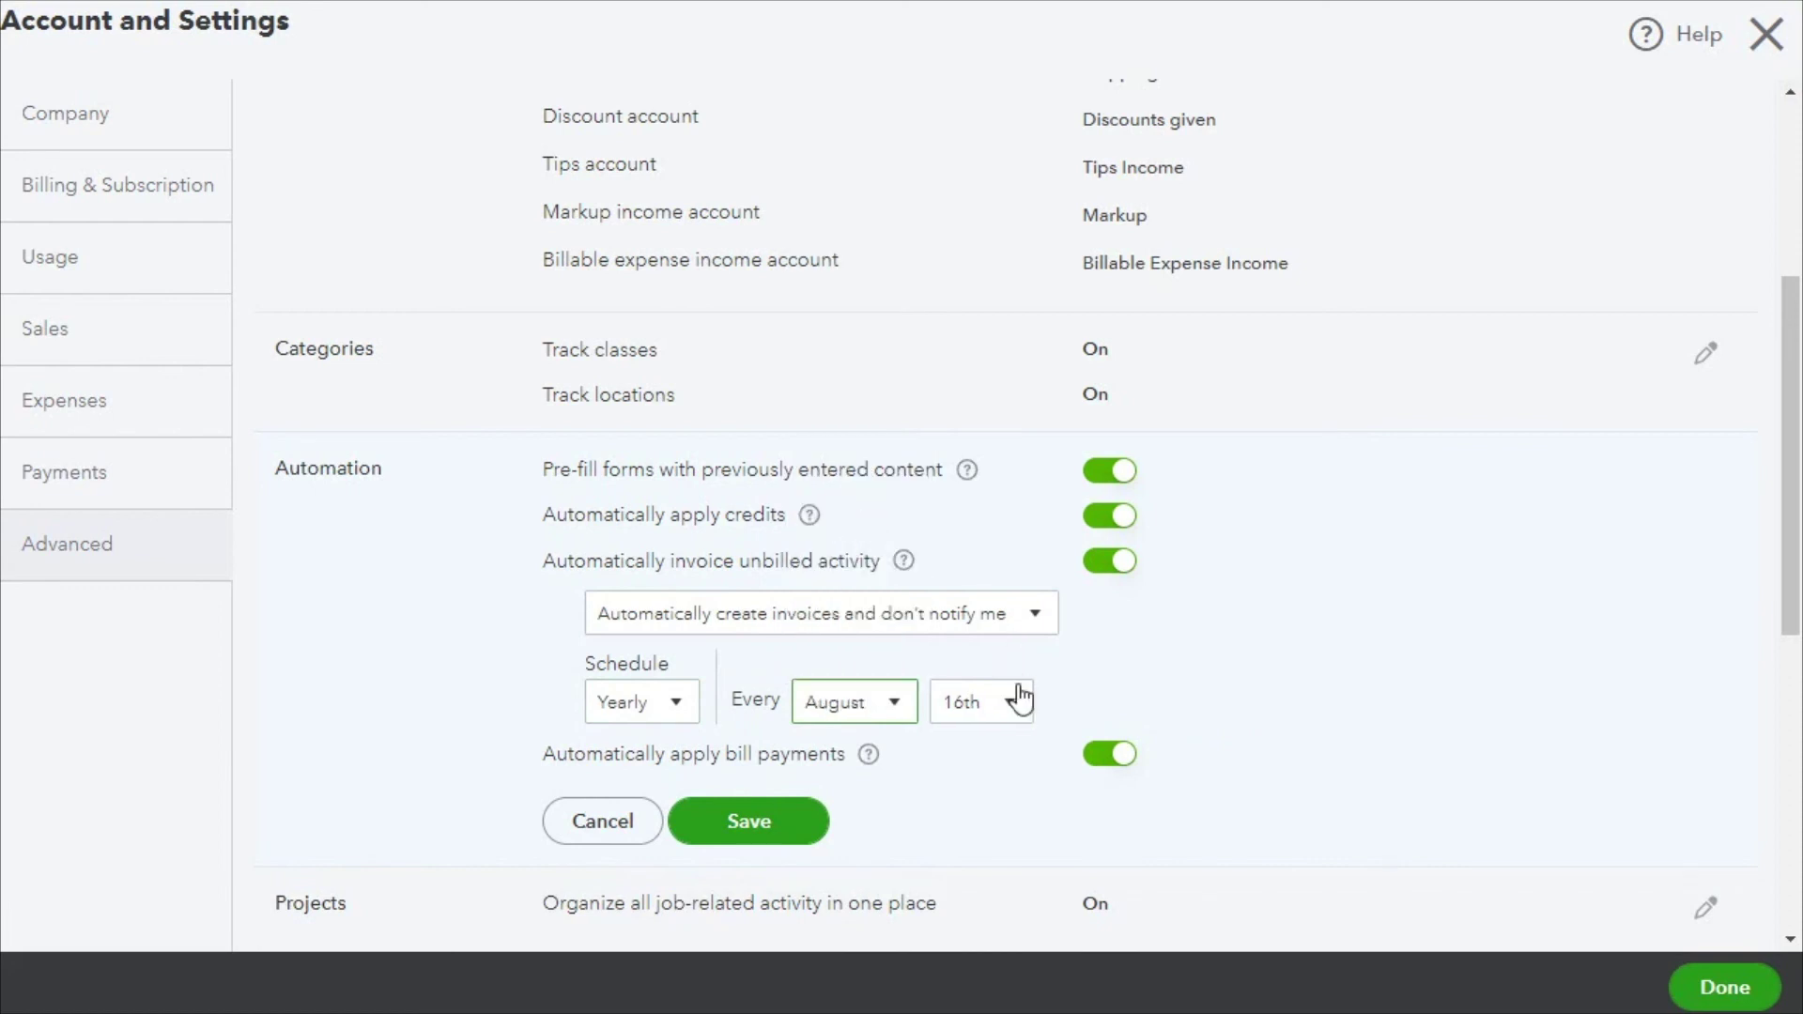
click(1015, 700)
- Set the yearly invoicing day to August 20th
click(982, 603)
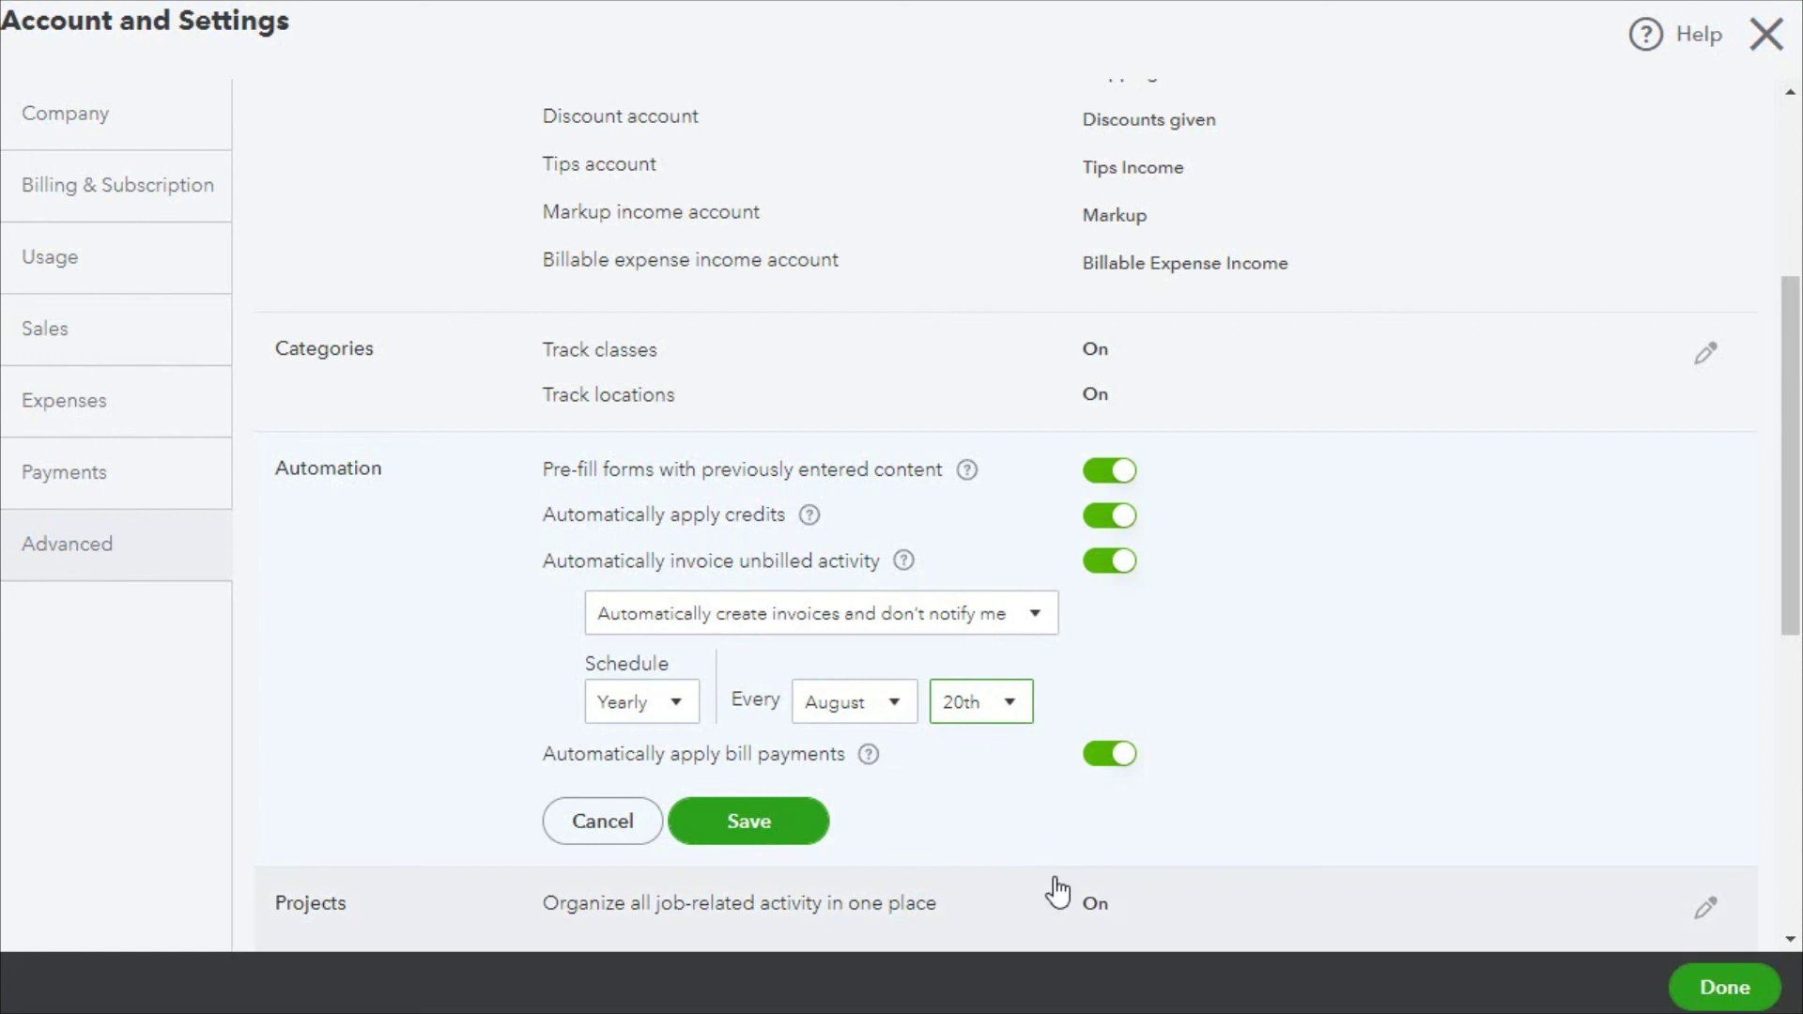
click(1115, 754)
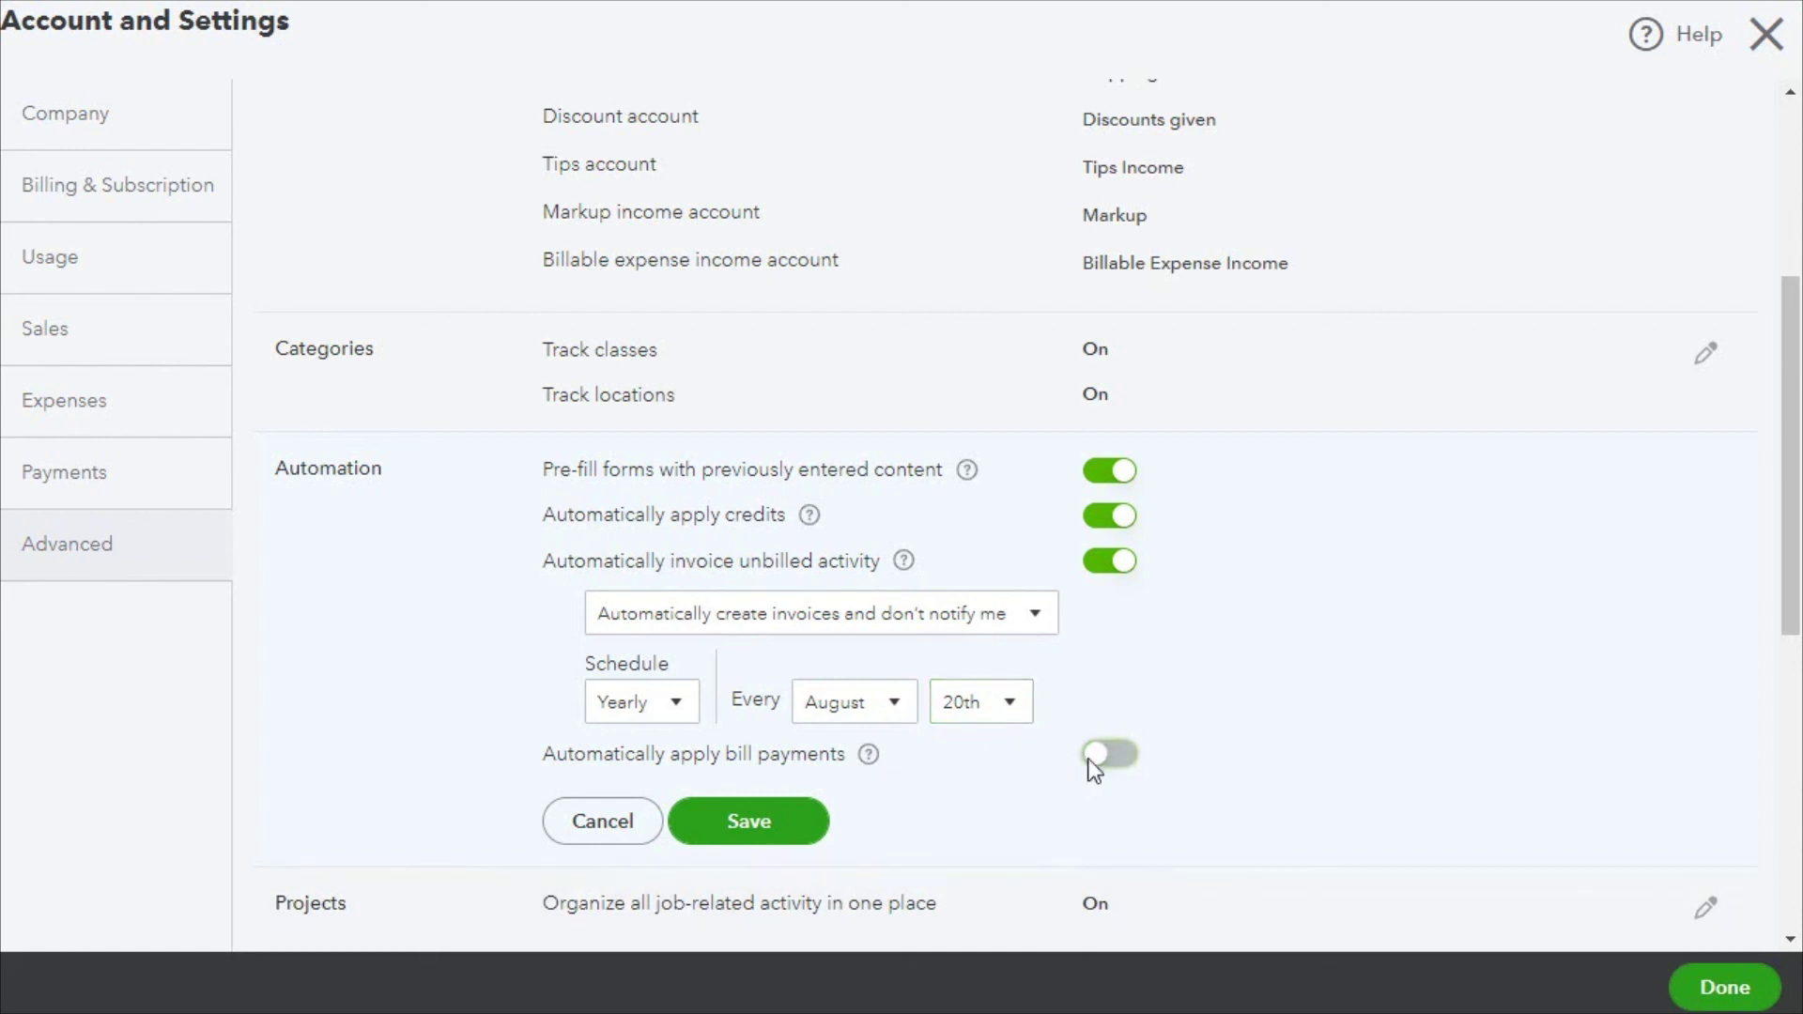